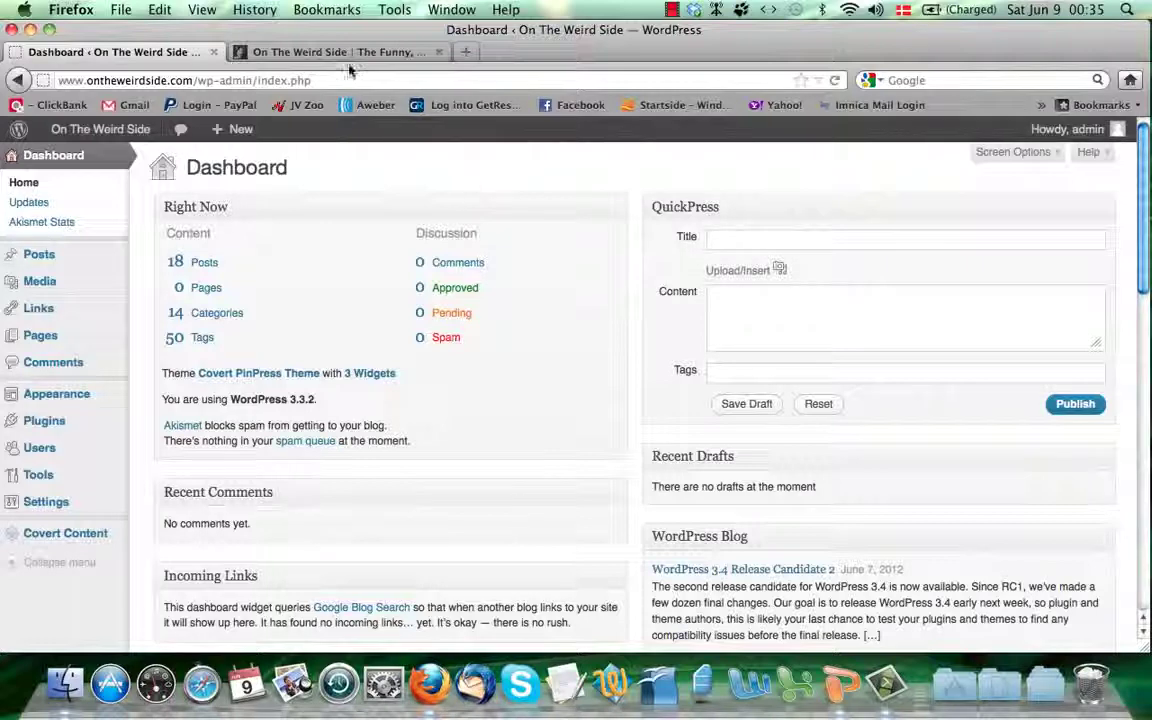
- Examine the On The Weird Side blog's front page, including its category navigation, warning banner and grid of pinned pictures
{"action": "left_click", "coordinate": [323, 50]}
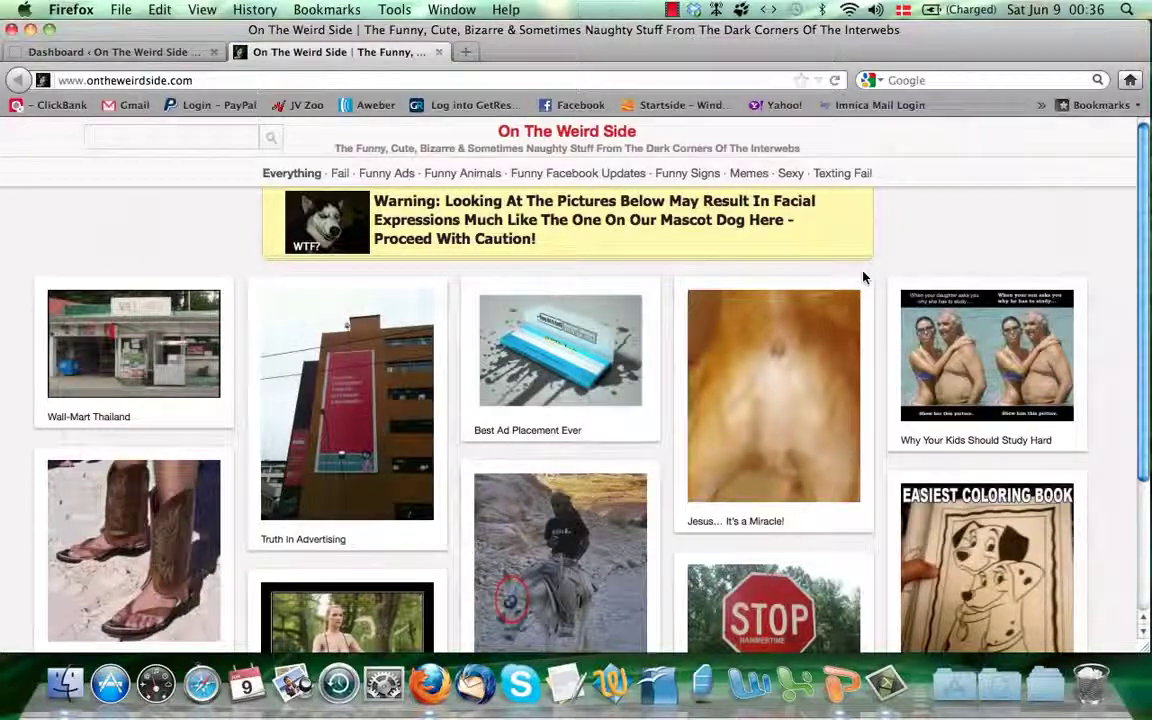
{"action": "scroll", "coordinate": [850, 320], "scroll_direction": "down", "scroll_amount": 1}
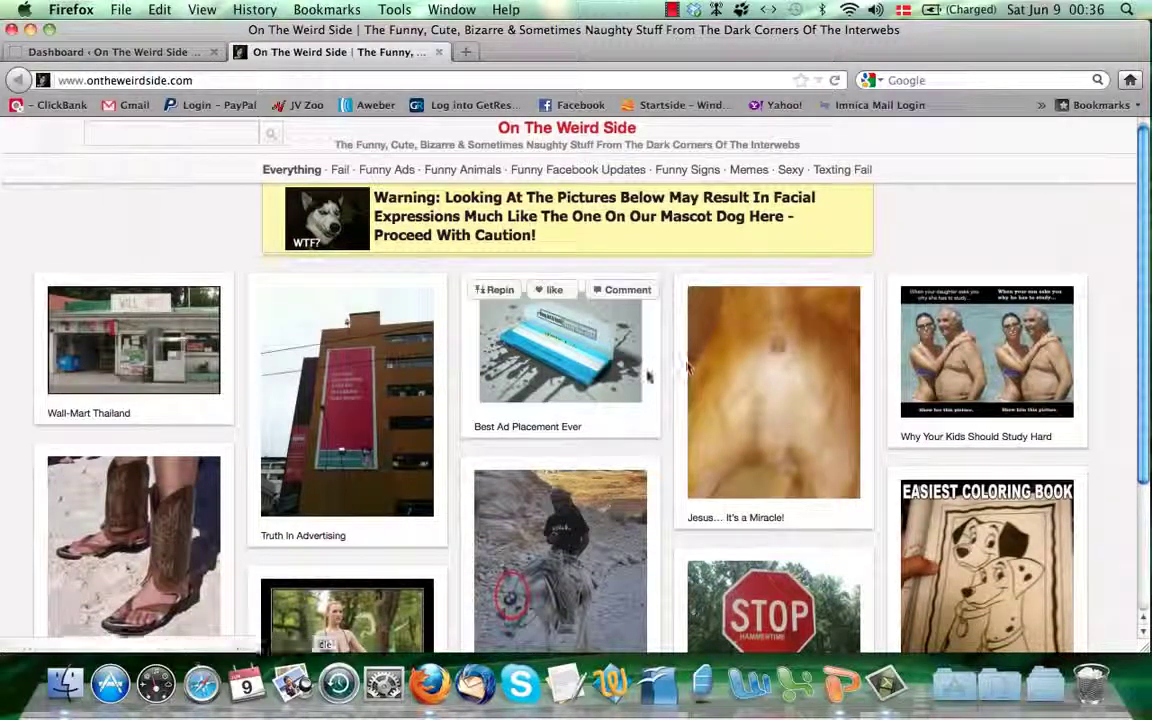
{"action": "scroll", "coordinate": [647, 376], "scroll_direction": "down", "scroll_amount": 3}
{"action": "scroll", "coordinate": [647, 376], "scroll_direction": "down", "scroll_amount": 5}
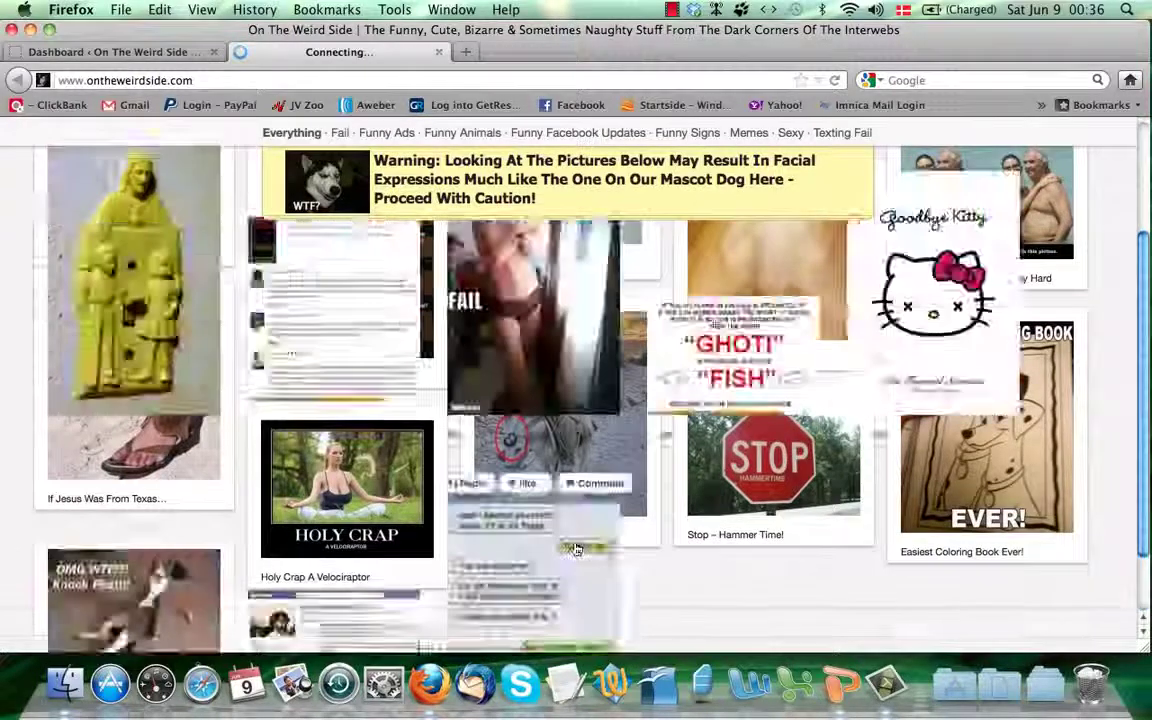
{"action": "scroll", "coordinate": [576, 547], "scroll_direction": "down", "scroll_amount": 5}
{"action": "scroll", "coordinate": [576, 547], "scroll_direction": "down", "scroll_amount": 5}
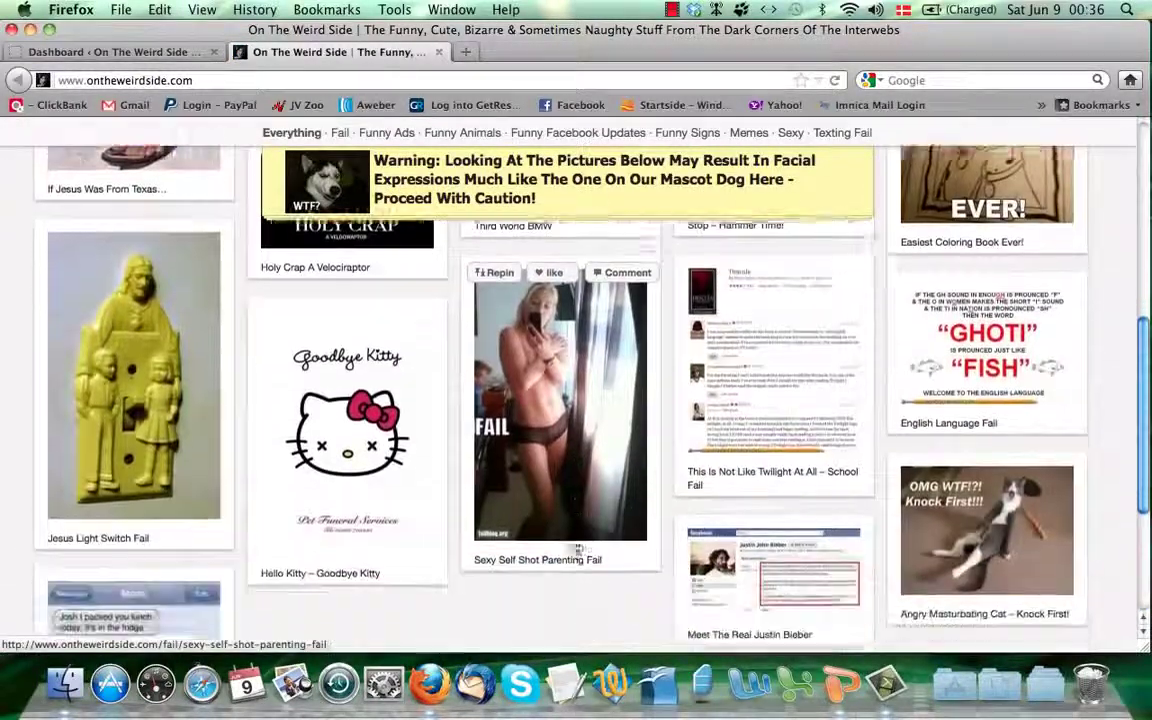
{"action": "scroll", "coordinate": [576, 547], "scroll_direction": "up", "scroll_amount": 8}
{"action": "scroll", "coordinate": [575, 546], "scroll_direction": "up", "scroll_amount": 4}
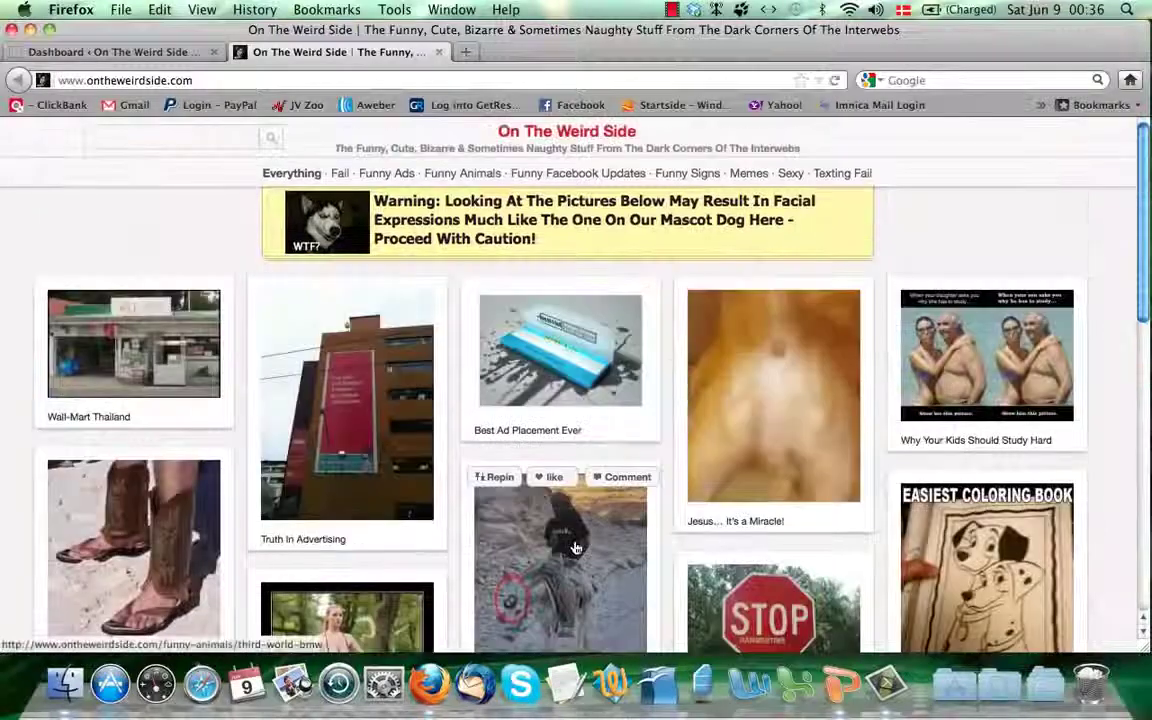
{"action": "scroll", "coordinate": [575, 546], "scroll_direction": "down", "scroll_amount": 1}
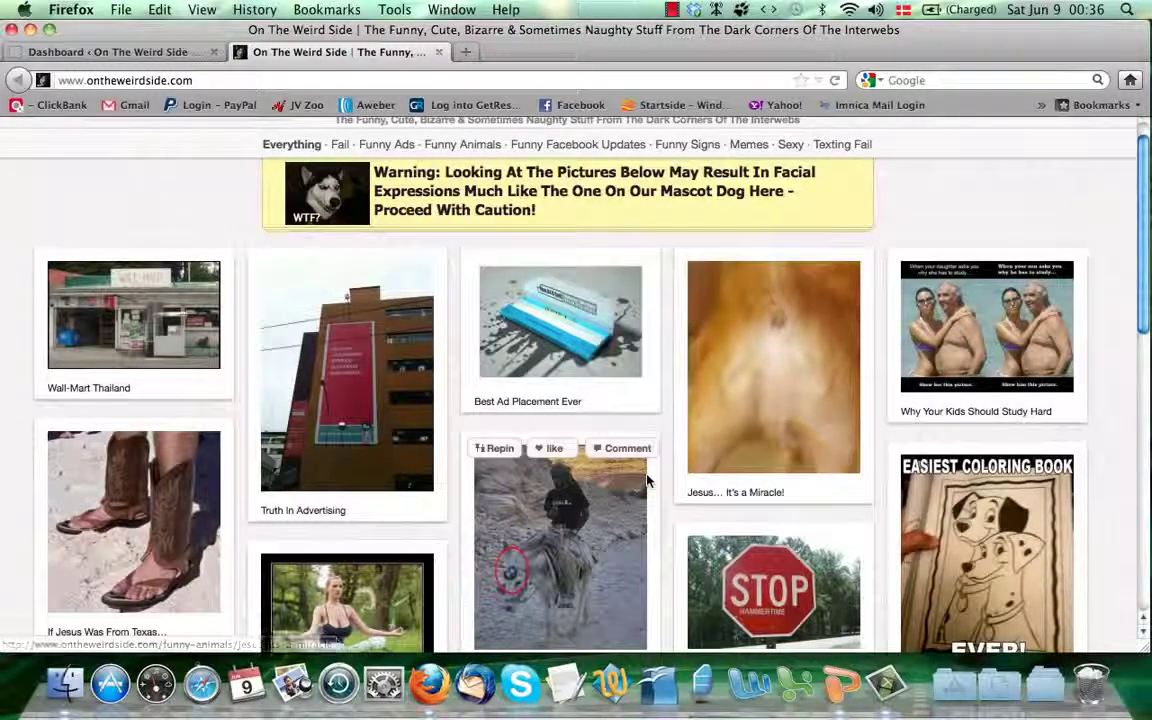
{"action": "scroll", "coordinate": [646, 481], "scroll_direction": "down", "scroll_amount": 1}
{"action": "scroll", "coordinate": [646, 481], "scroll_direction": "down", "scroll_amount": 10}
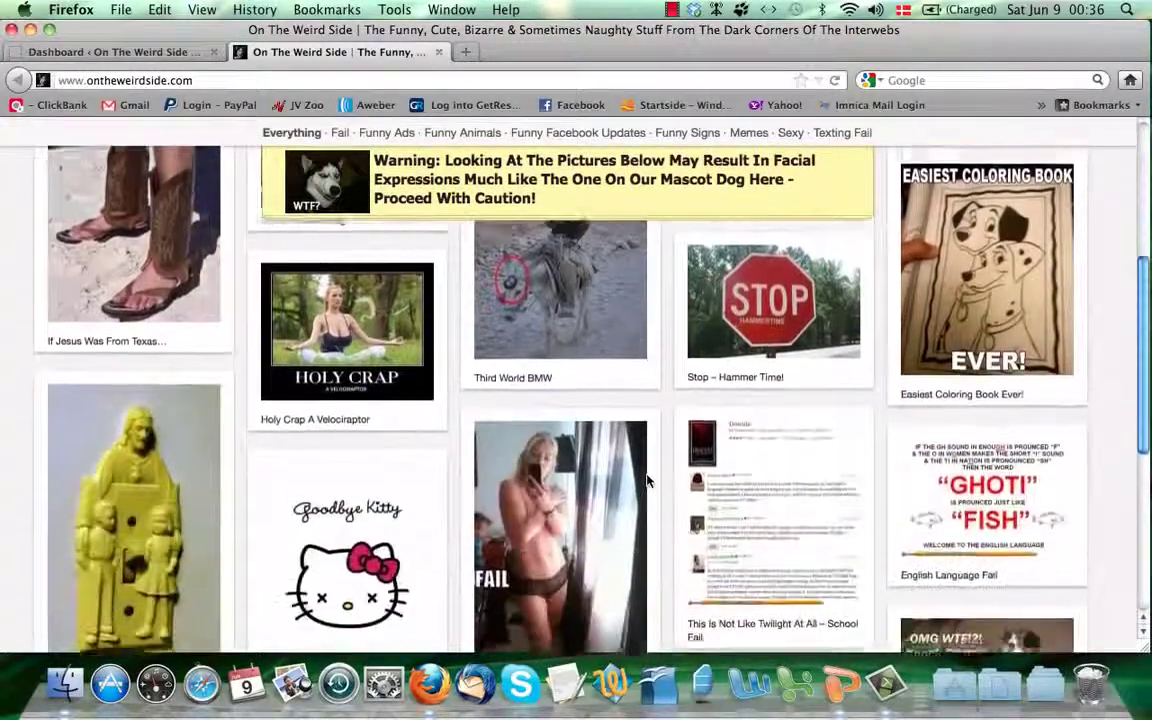
{"action": "scroll", "coordinate": [646, 481], "scroll_direction": "up", "scroll_amount": 10}
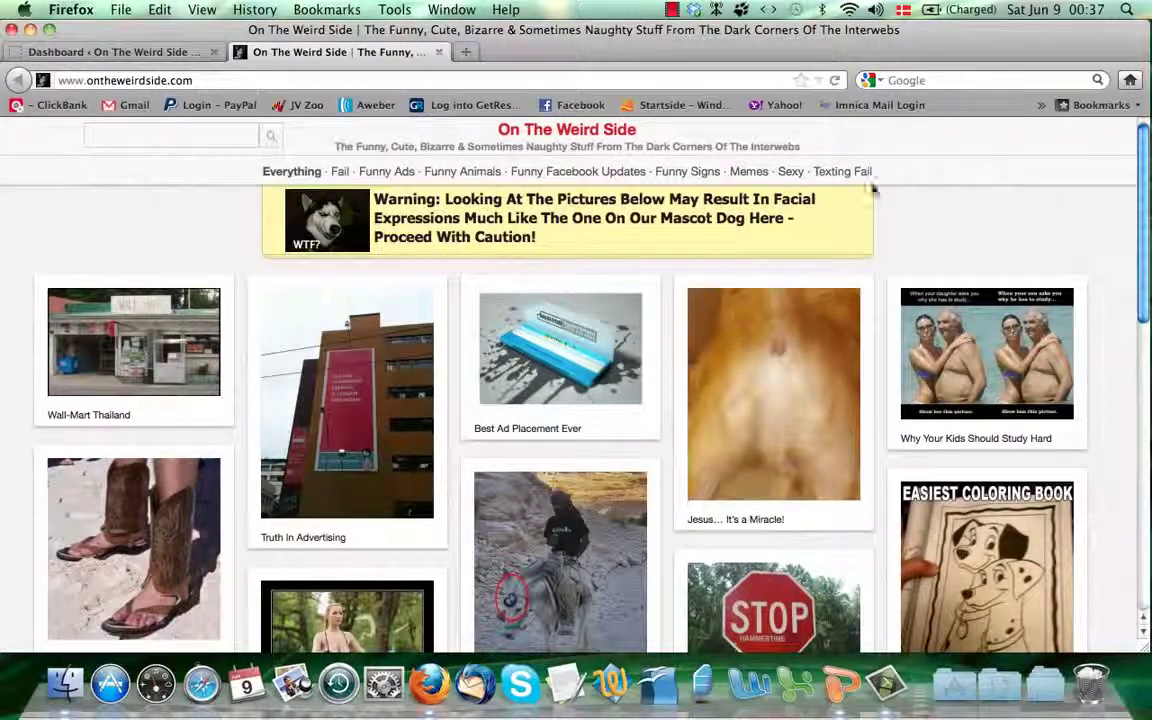
{"action": "mouse_move", "coordinate": [612, 397]}
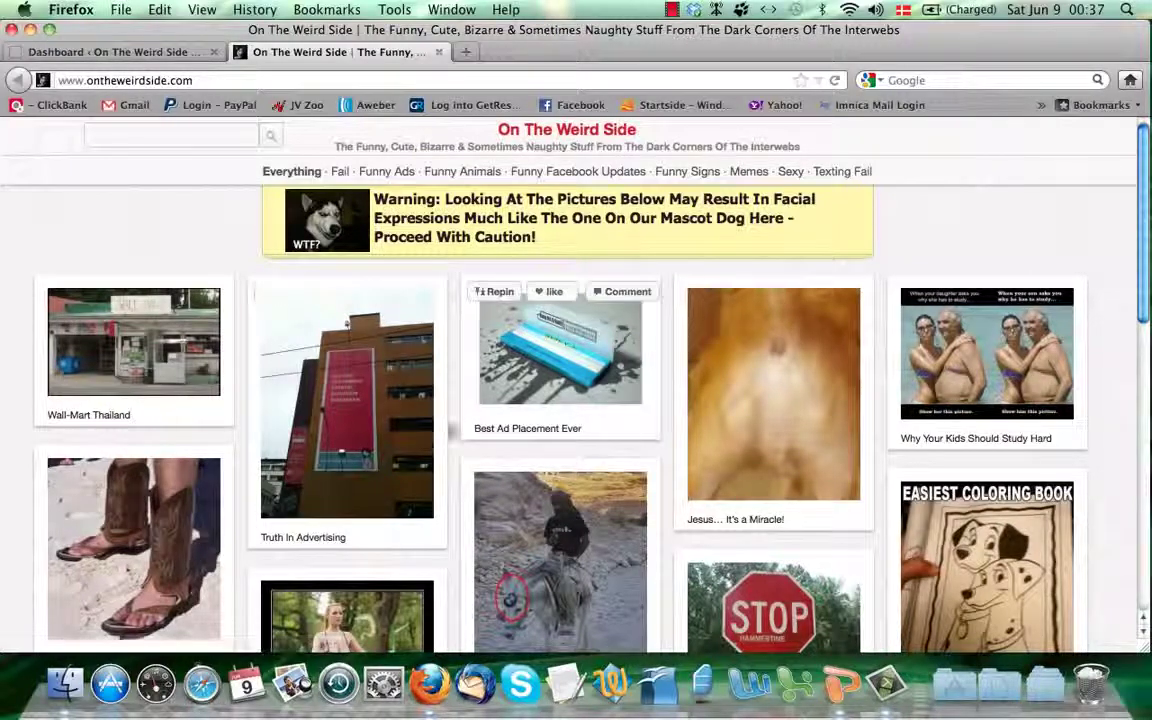
{"action": "scroll", "coordinate": [655, 404], "scroll_direction": "down", "scroll_amount": 3}
{"action": "scroll", "coordinate": [655, 404], "scroll_direction": "up", "scroll_amount": 3}
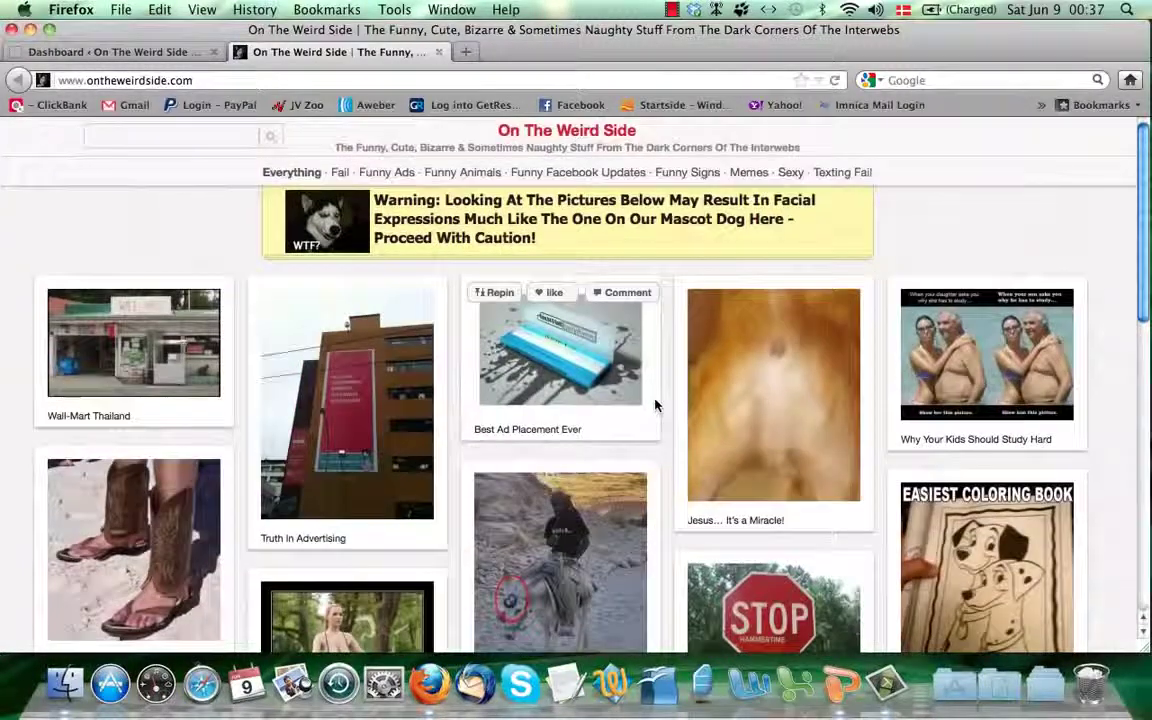
- Open the "Best Ad Placement Ever" post in a new tab and examine its picture, description, comment area and side ads
{"action": "right_click", "coordinate": [607, 390]}
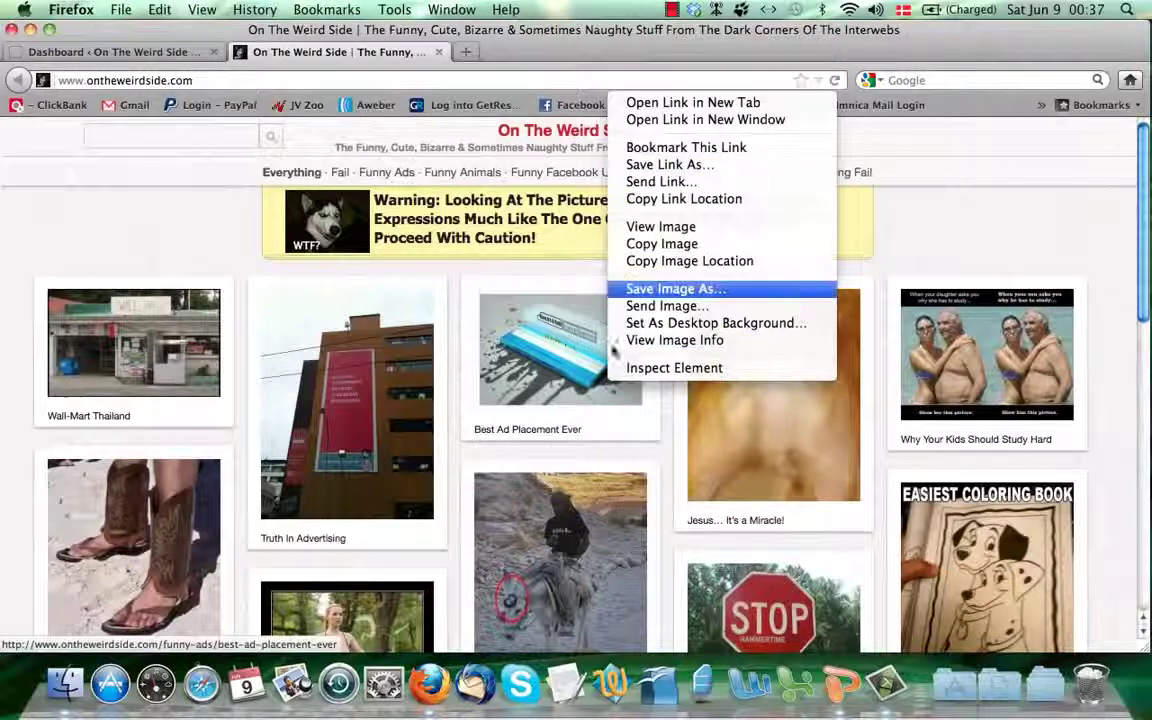
{"action": "left_click", "coordinate": [699, 106]}
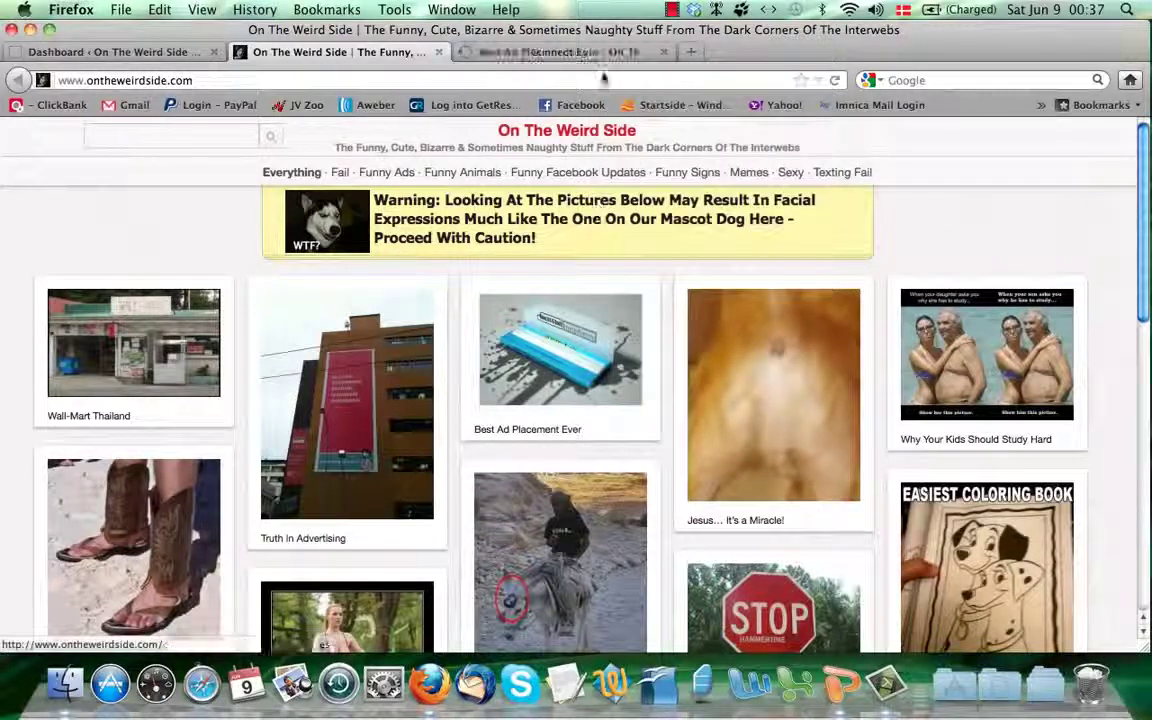
{"action": "left_click", "coordinate": [544, 50]}
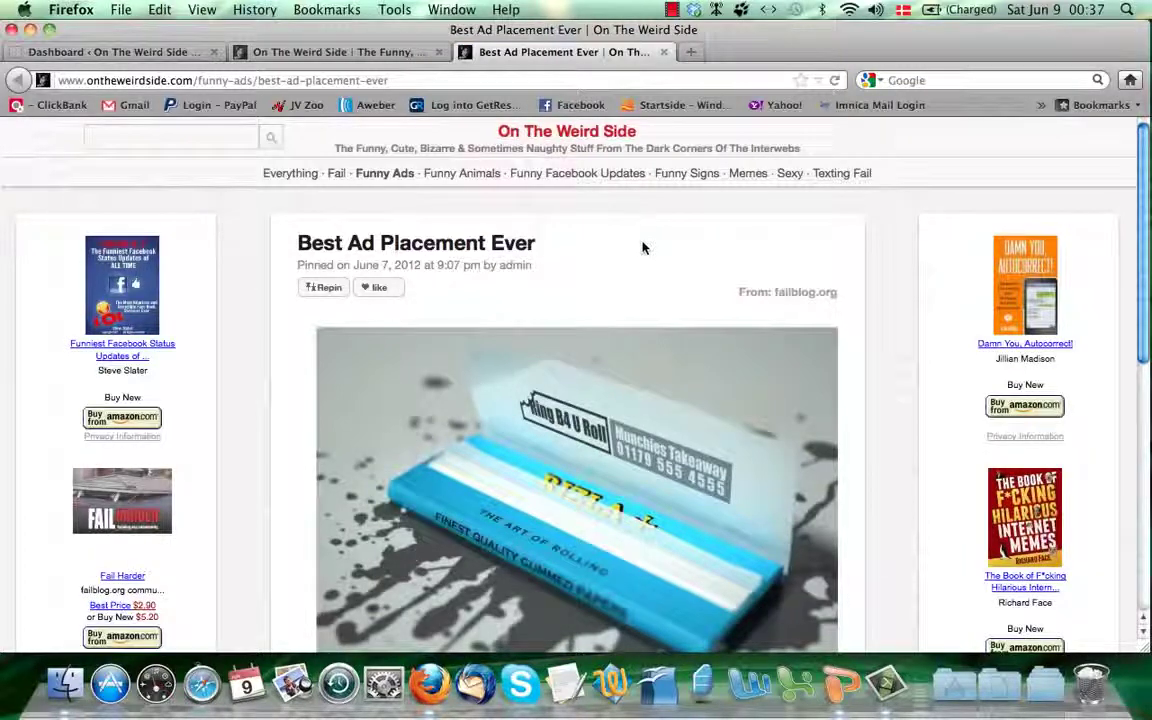
{"action": "scroll", "coordinate": [643, 248], "scroll_direction": "down", "scroll_amount": 1}
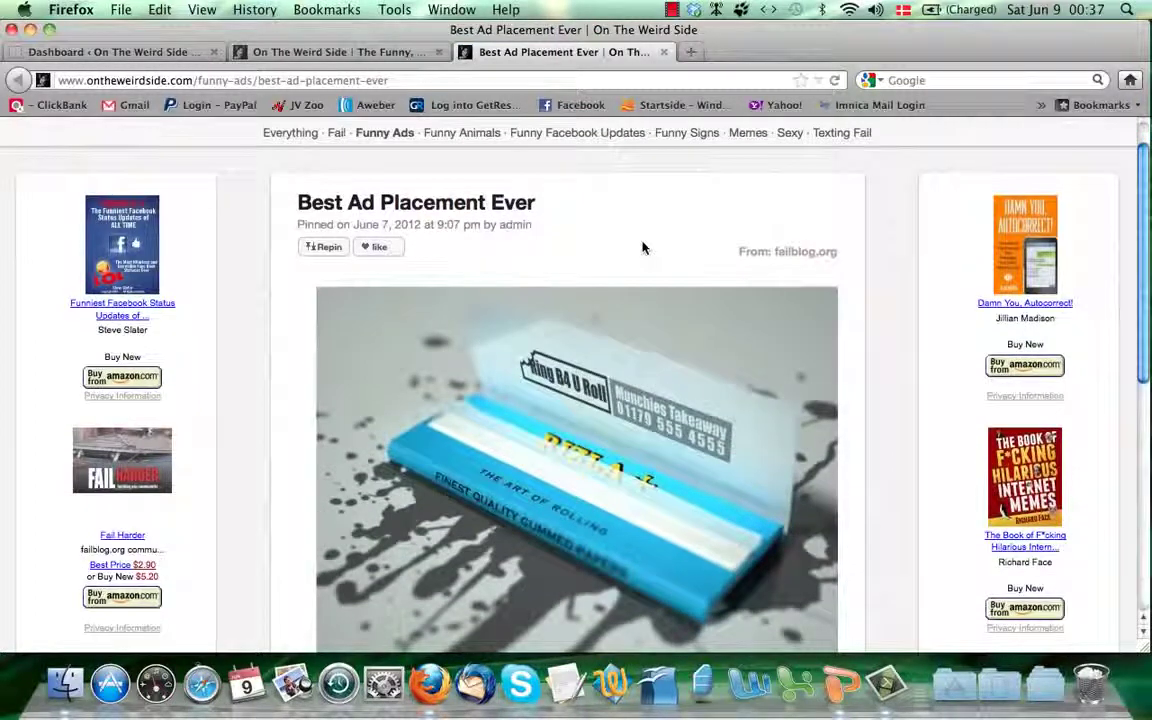
{"action": "scroll", "coordinate": [643, 248], "scroll_direction": "down", "scroll_amount": 1}
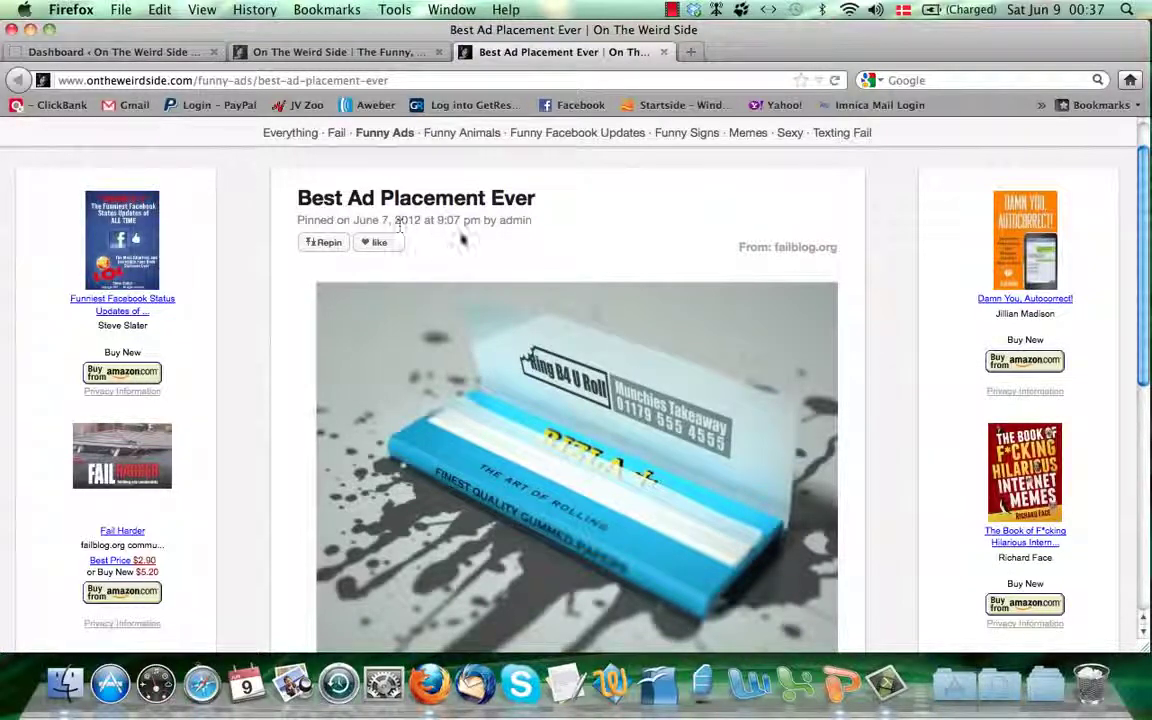
{"action": "scroll", "coordinate": [443, 212], "scroll_direction": "down", "scroll_amount": 2}
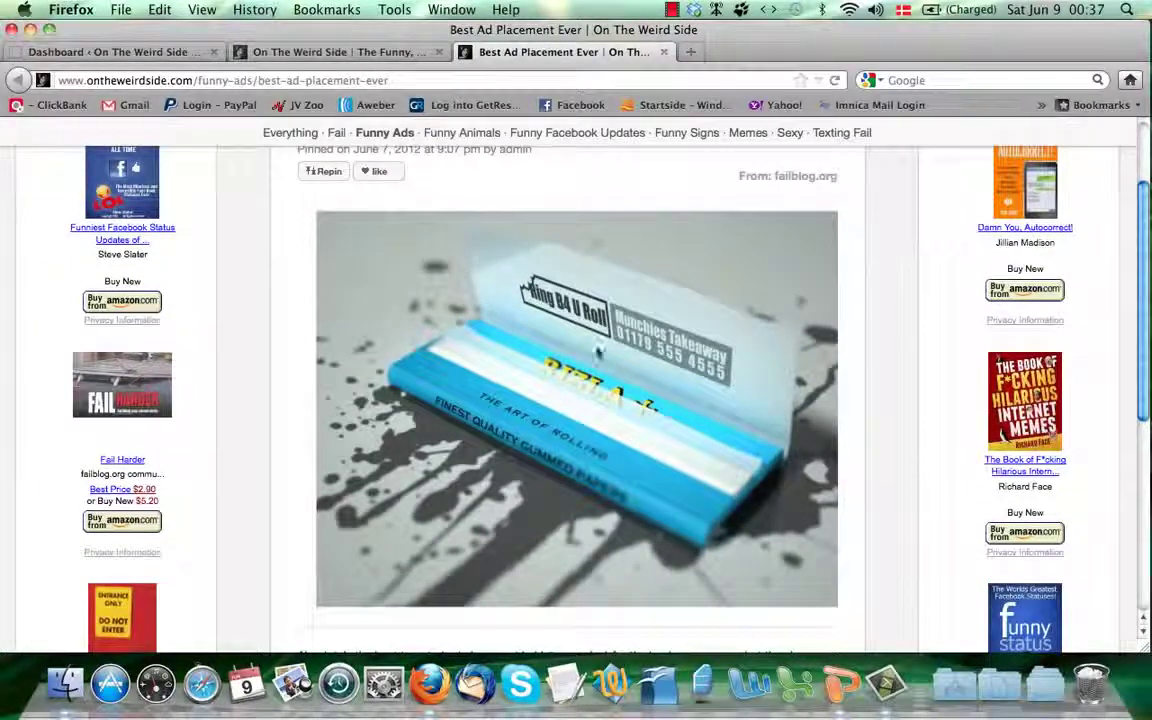
{"action": "scroll", "coordinate": [560, 318], "scroll_direction": "down", "scroll_amount": 3}
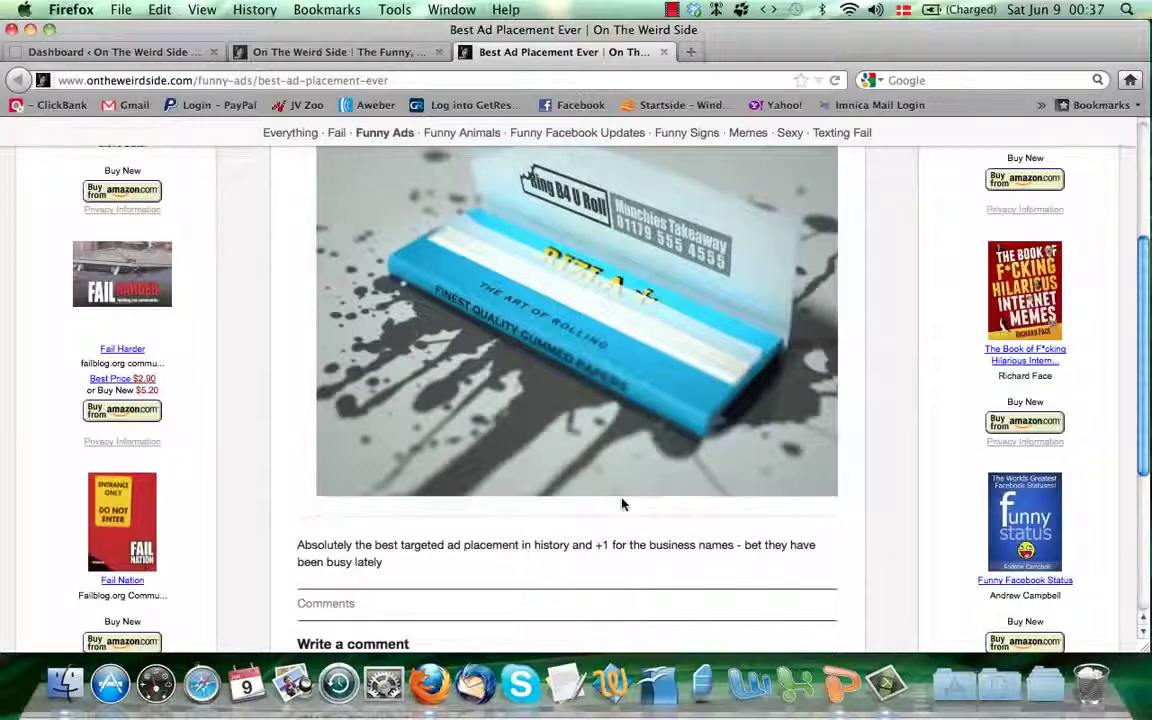
{"action": "scroll", "coordinate": [553, 558], "scroll_direction": "down", "scroll_amount": 2}
{"action": "scroll", "coordinate": [557, 560], "scroll_direction": "up", "scroll_amount": 8}
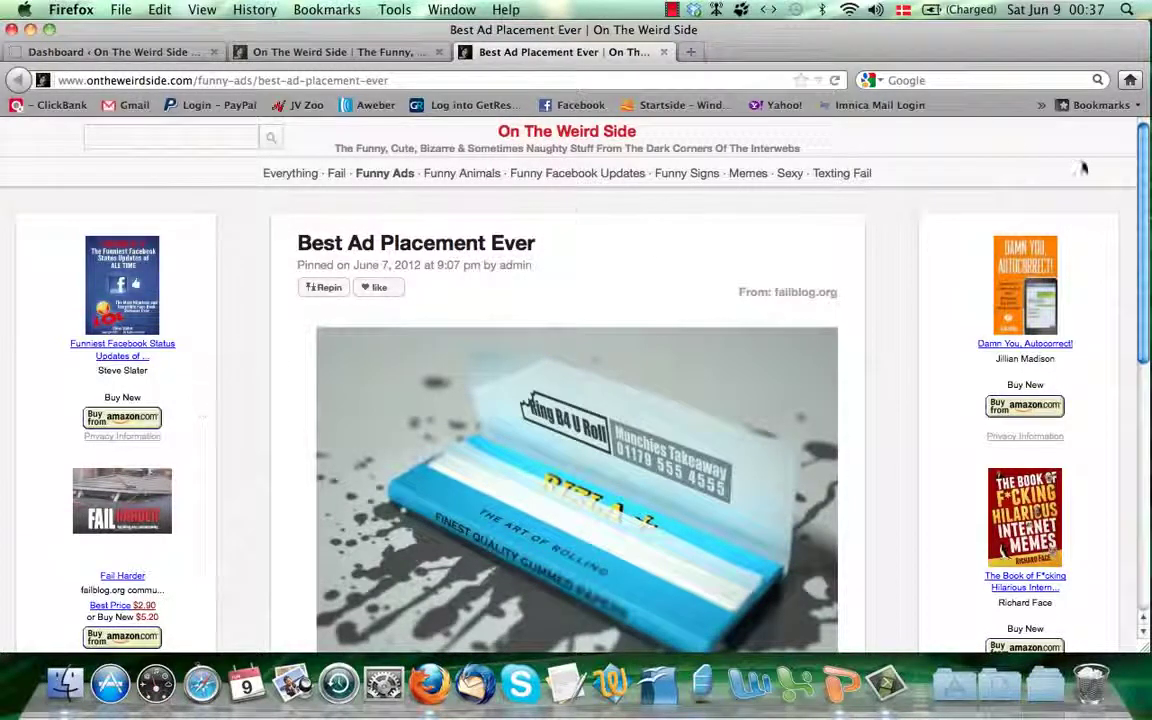
- Compare the front page with the "Best Ad Placement Ever" post's source credit, and return the post's tab to the blog's homepage
{"action": "left_click", "coordinate": [363, 55]}
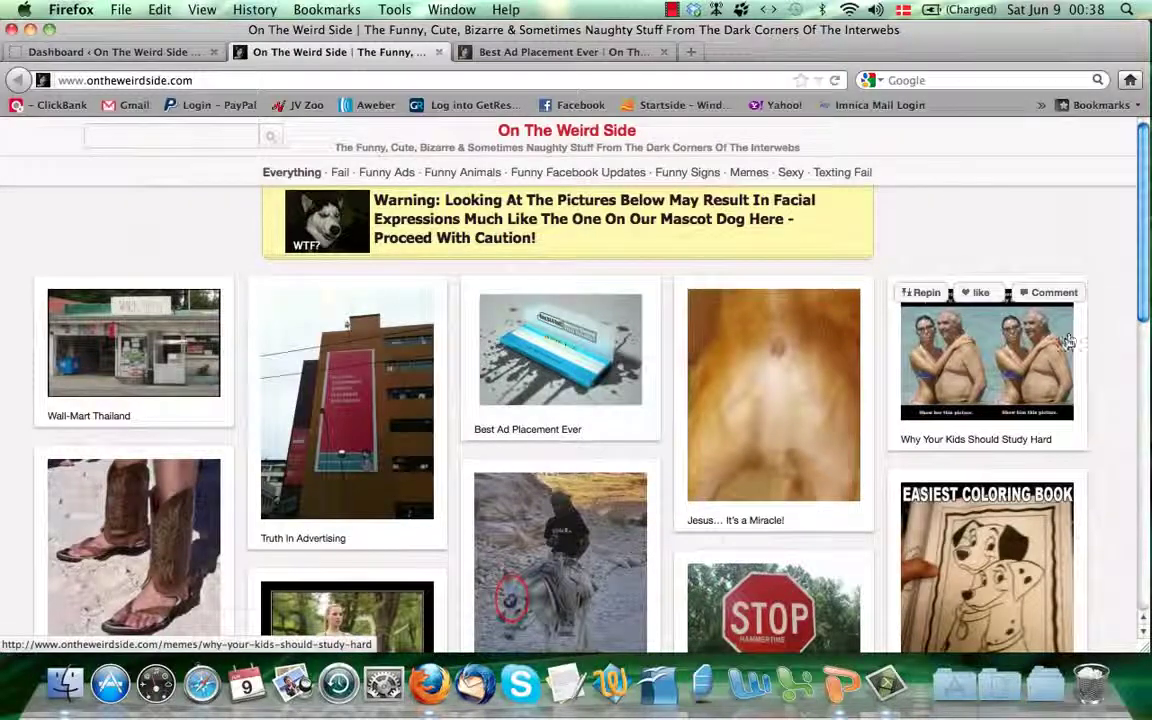
{"action": "left_click", "coordinate": [611, 56]}
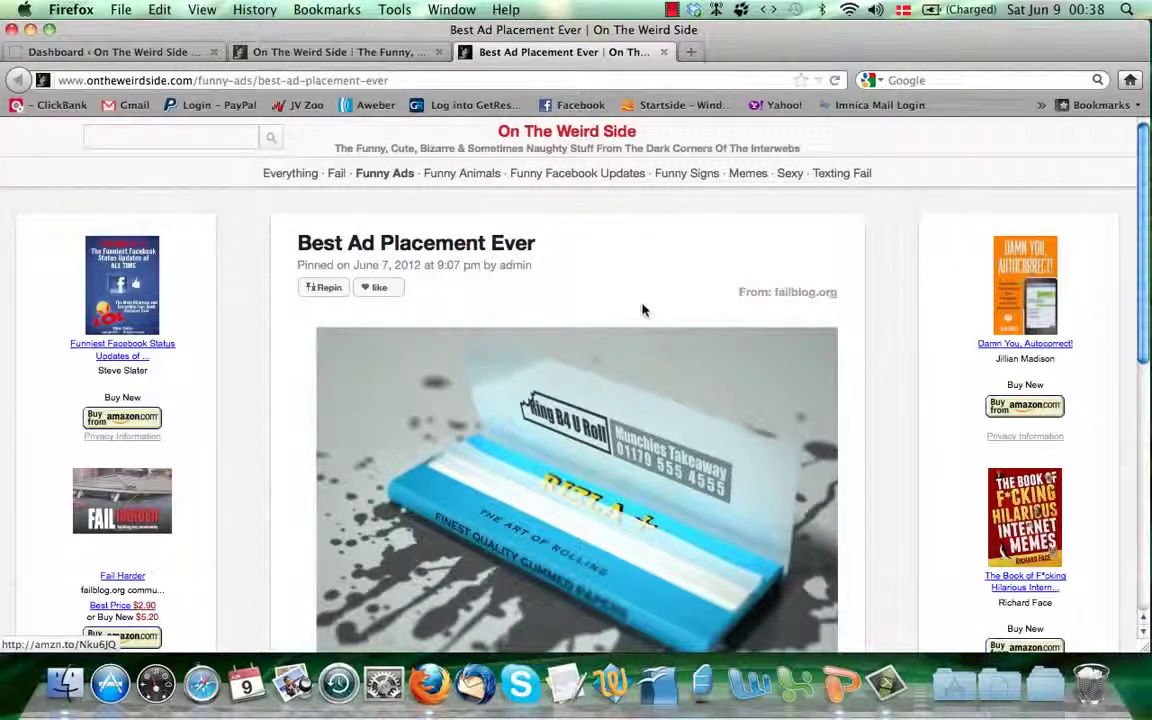
{"action": "scroll", "coordinate": [643, 310], "scroll_direction": "down", "scroll_amount": 1}
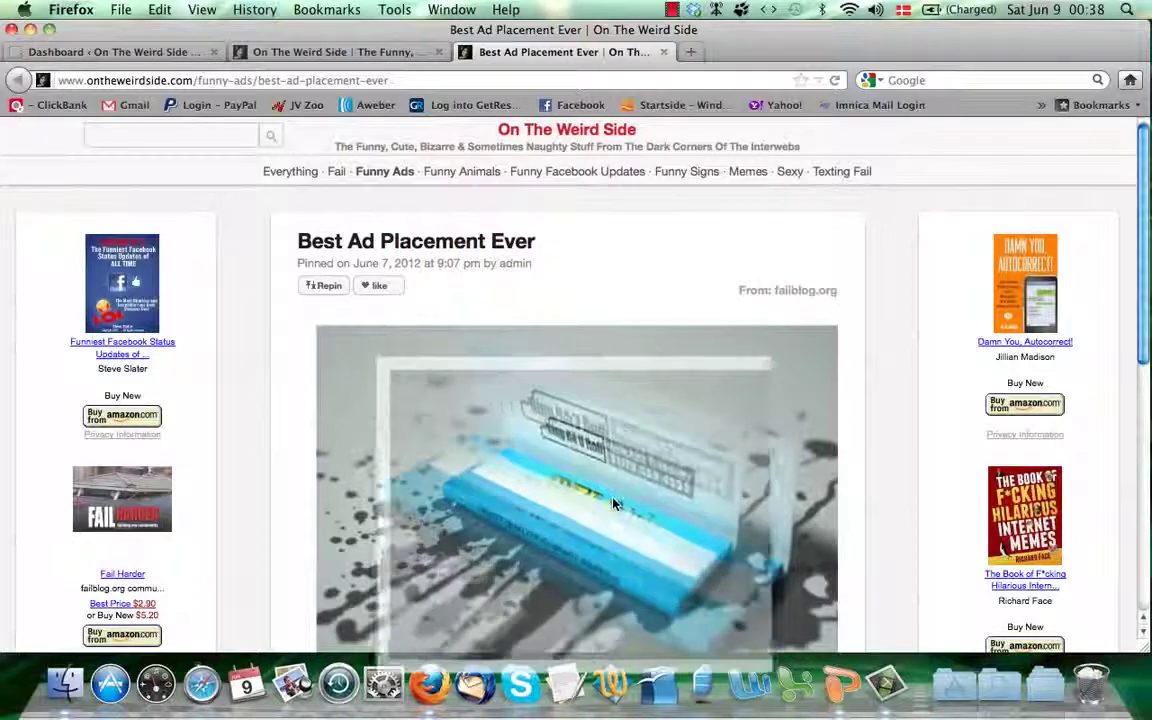
{"action": "triple_click", "coordinate": [838, 294]}
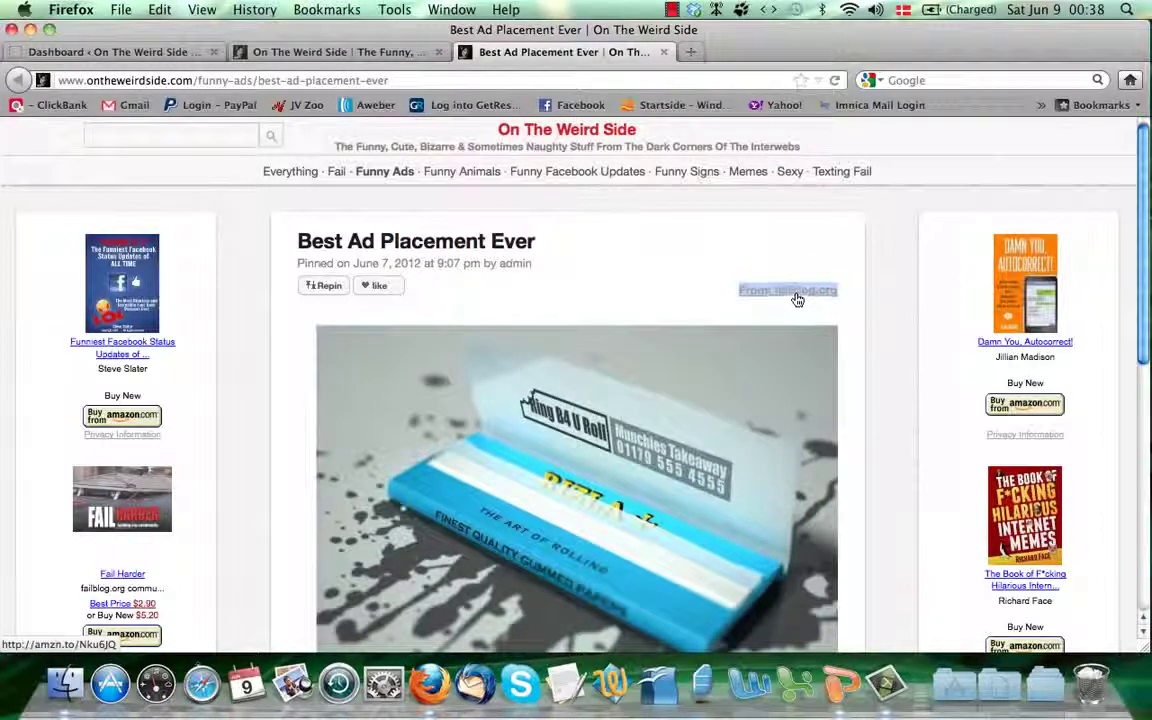
{"action": "left_click", "coordinate": [650, 282]}
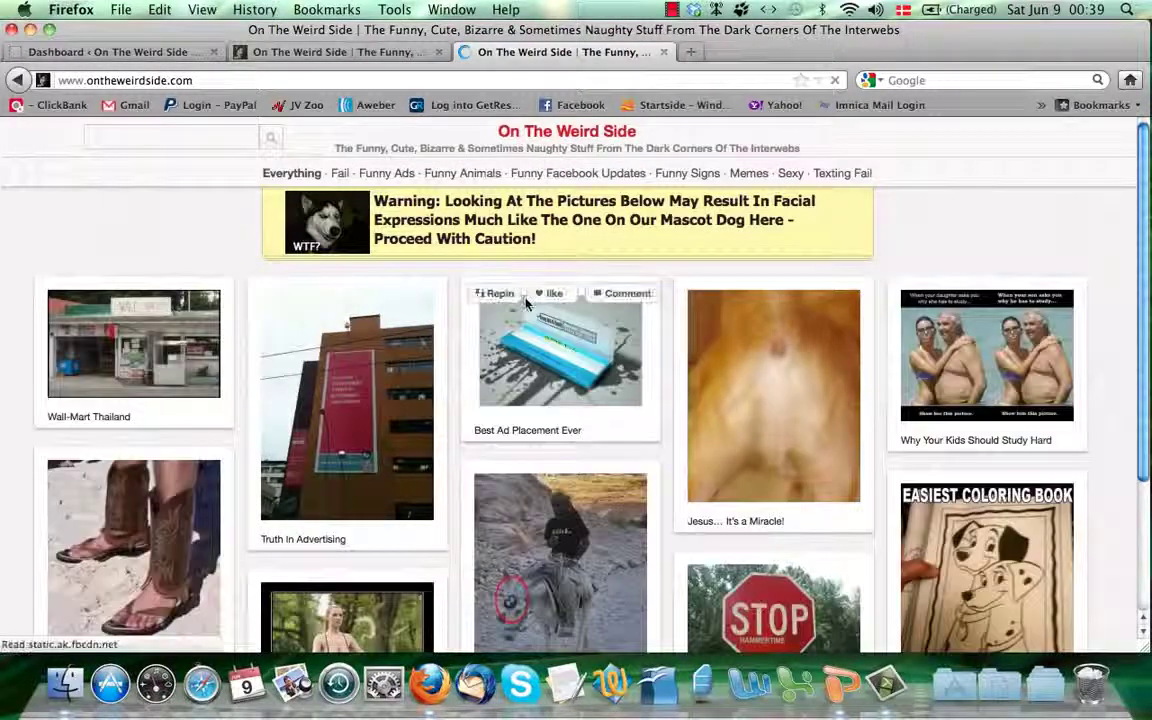
{"action": "scroll", "coordinate": [527, 290], "scroll_direction": "down", "scroll_amount": 1}
{"action": "scroll", "coordinate": [527, 305], "scroll_direction": "down", "scroll_amount": 1}
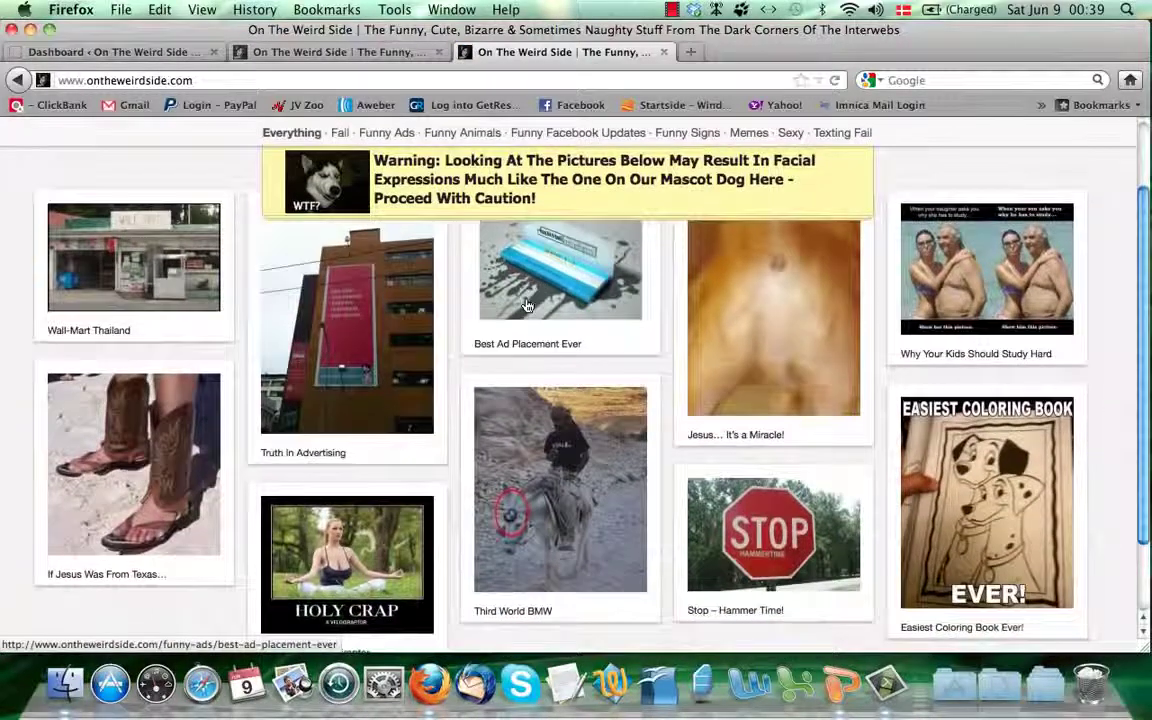
- Open the Covert PinPress Theme Options in the WordPress dashboard and go to the Logo, Favicon and Colors section
{"action": "left_click", "coordinate": [134, 55]}
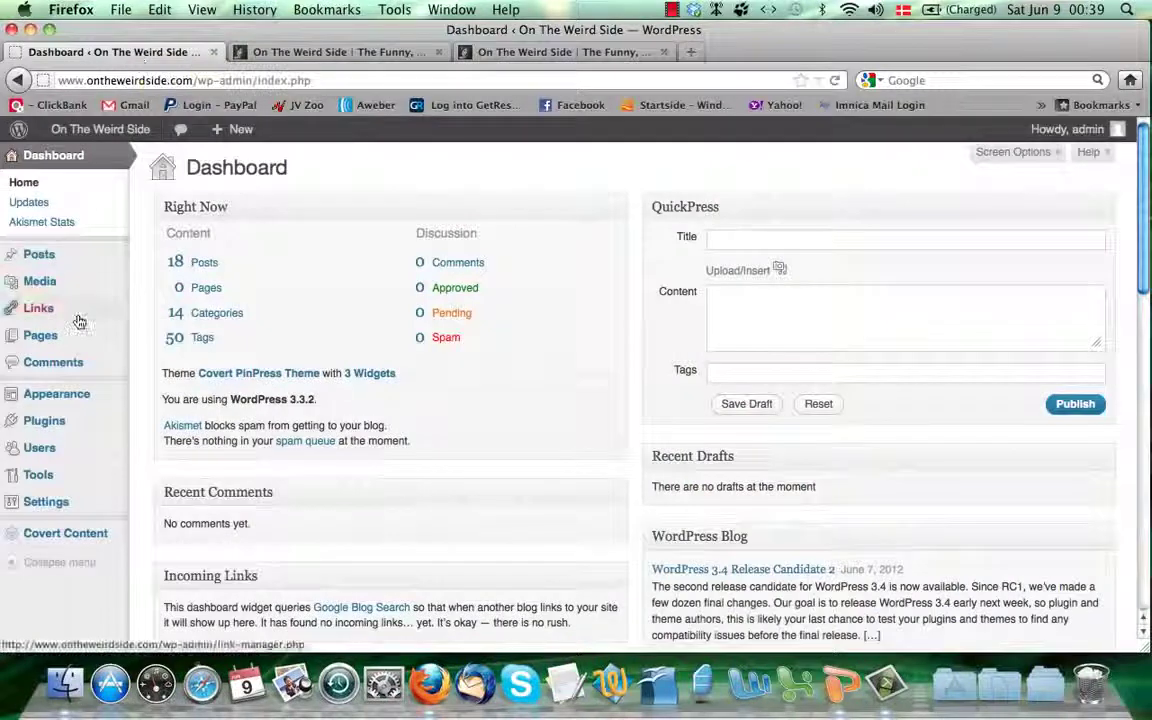
{"action": "mouse_move", "coordinate": [76, 398]}
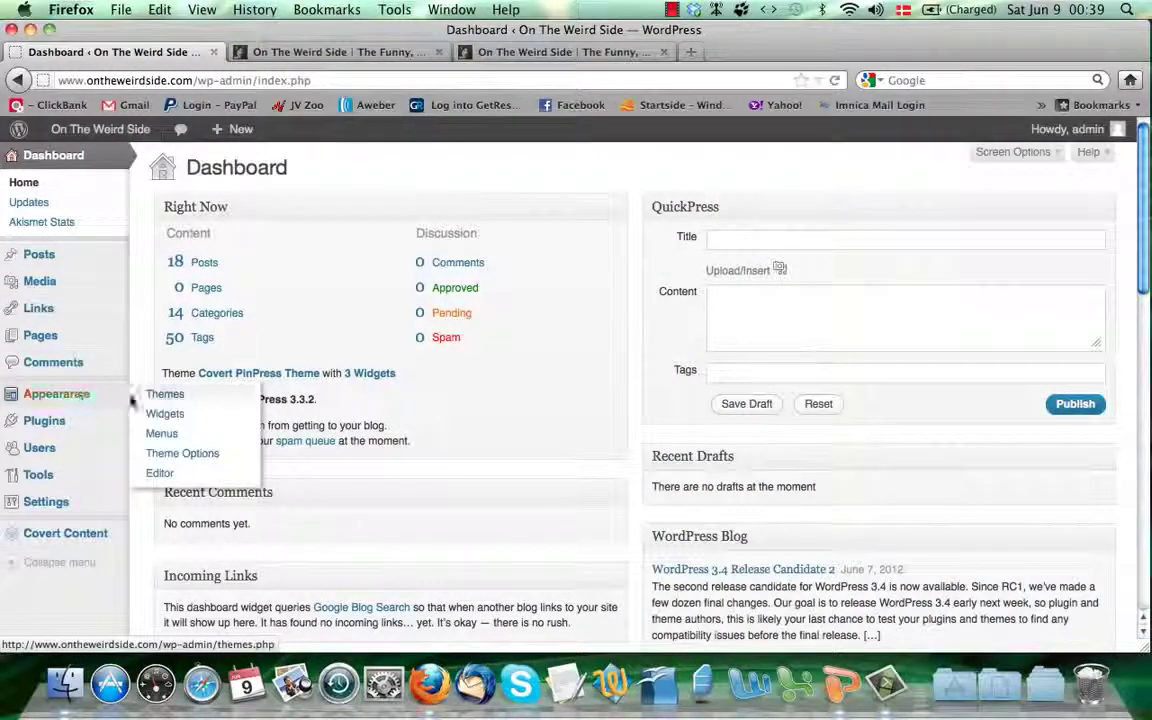
{"action": "left_click", "coordinate": [194, 454]}
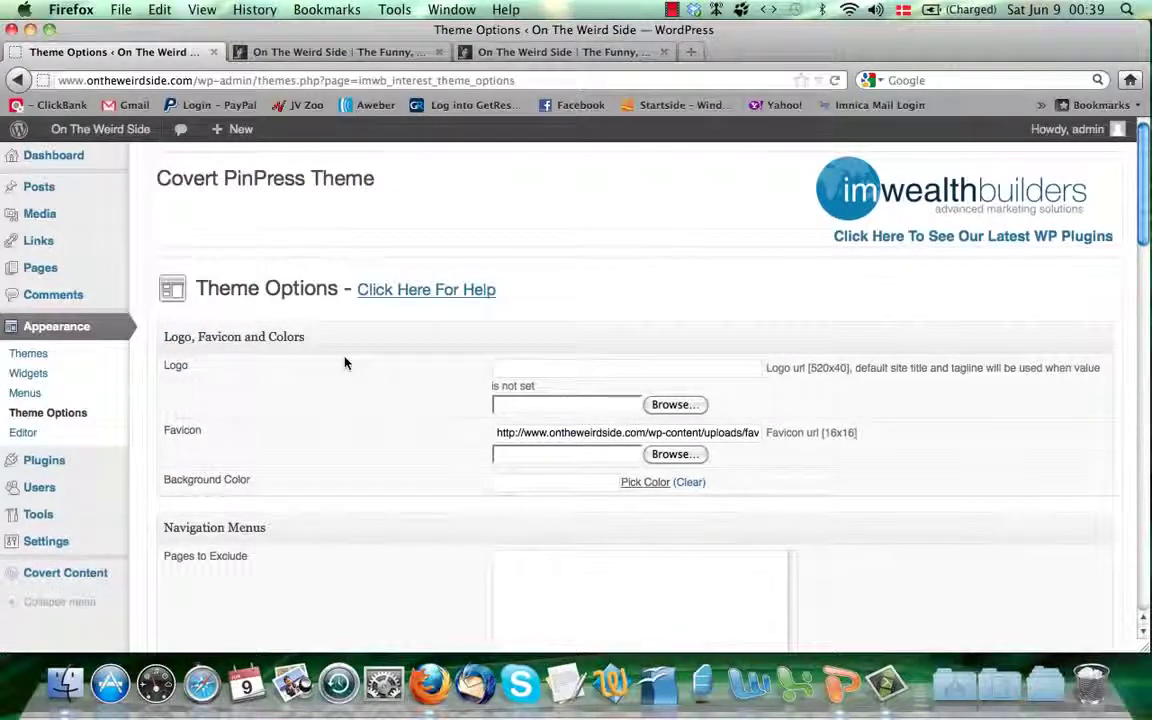
{"action": "scroll", "coordinate": [345, 363], "scroll_direction": "down", "scroll_amount": 1}
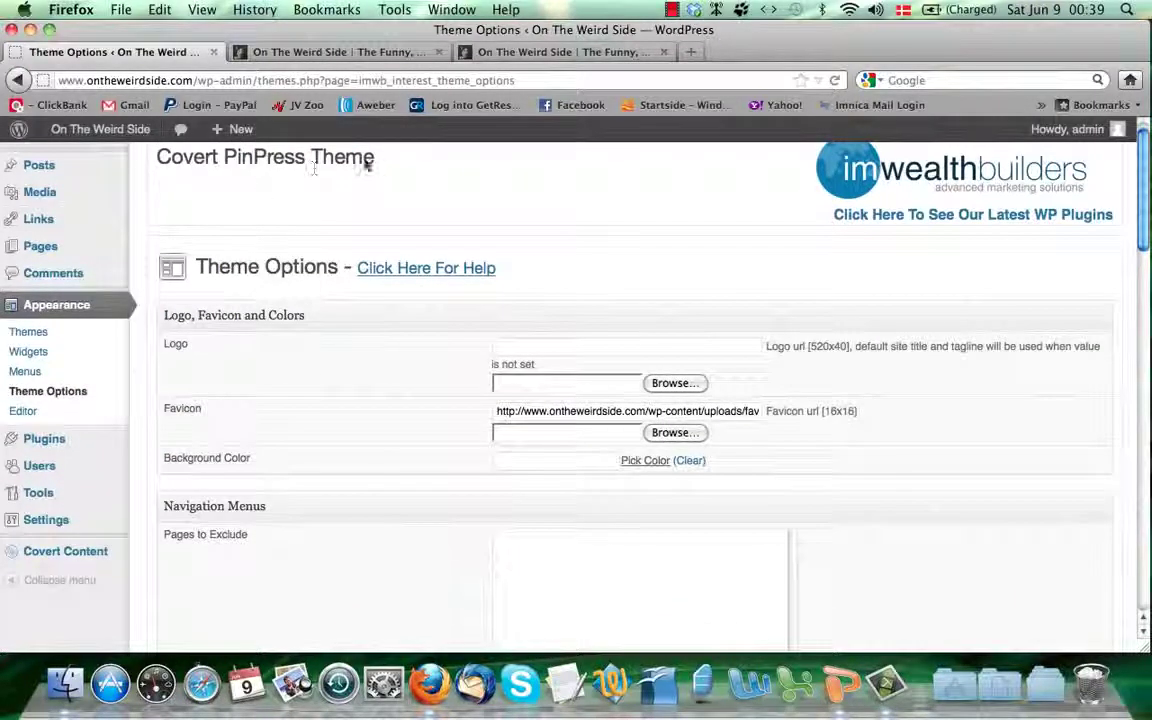
{"action": "scroll", "coordinate": [370, 332], "scroll_direction": "down", "scroll_amount": 3}
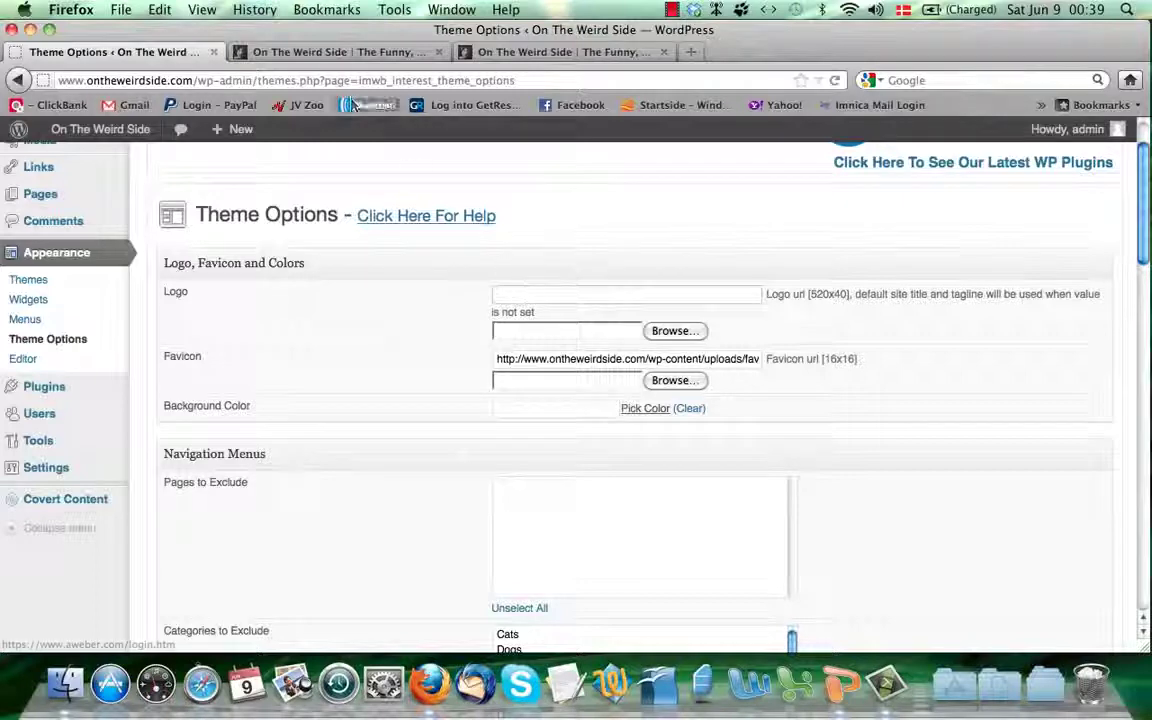
- Check the title and tagline in the blog's header, and return to the theme's Logo URL setting
{"action": "left_click", "coordinate": [352, 51]}
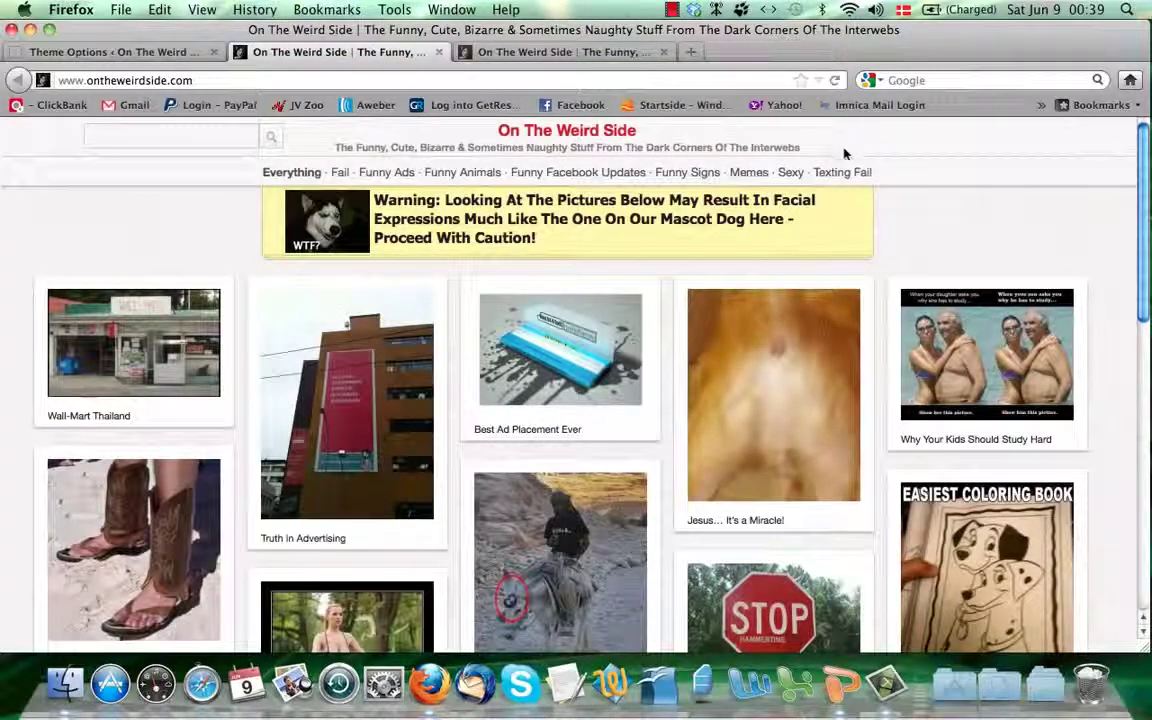
{"action": "mouse_move", "coordinate": [843, 152]}
{"action": "left_mouse_down"}
{"action": "mouse_move", "coordinate": [515, 147]}
{"action": "mouse_move", "coordinate": [826, 150]}
{"action": "left_mouse_up"}
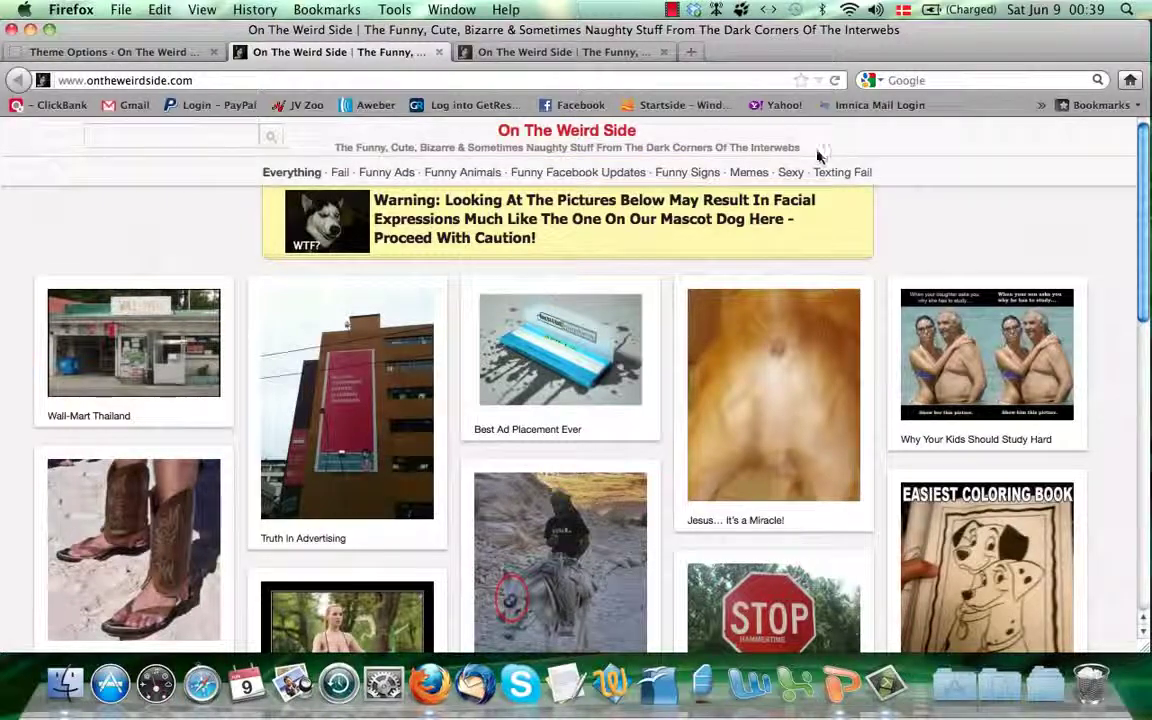
{"action": "left_click", "coordinate": [116, 53]}
{"action": "left_click", "coordinate": [515, 295]}
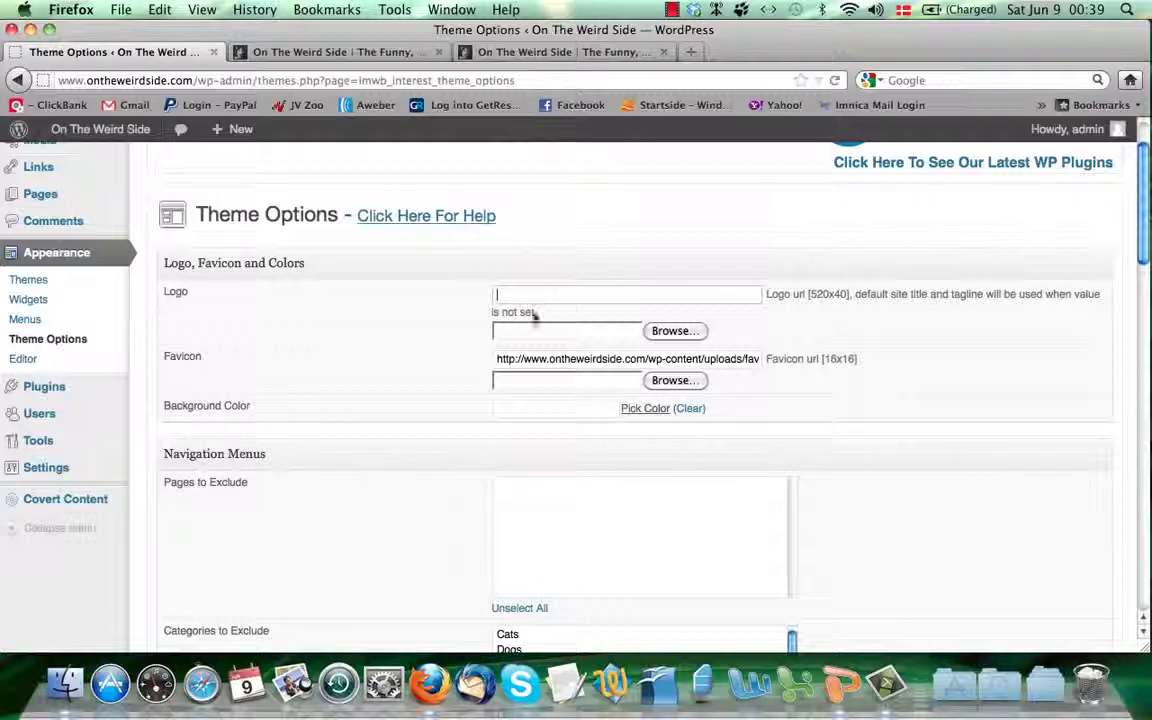
- Locate the theme's Background Color setting and check the background on the blog's front page
{"action": "scroll", "coordinate": [470, 360], "scroll_direction": "down", "scroll_amount": 1}
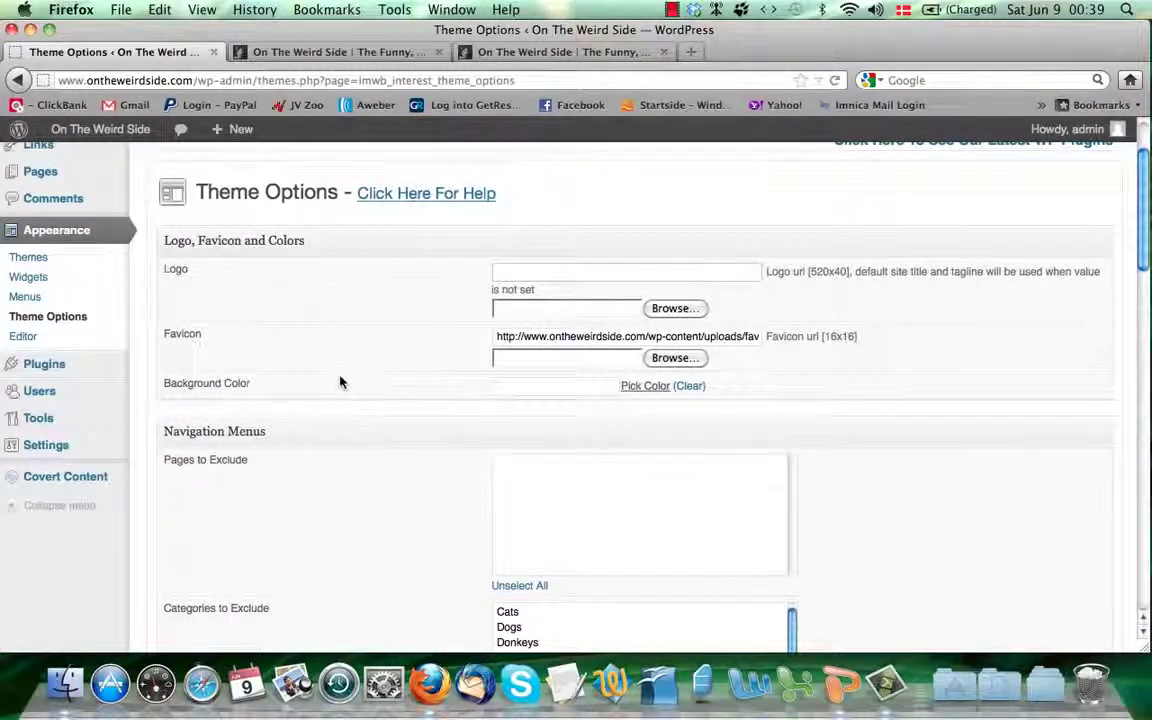
{"action": "scroll", "coordinate": [340, 382], "scroll_direction": "down", "scroll_amount": 3}
{"action": "left_click", "coordinate": [510, 317]}
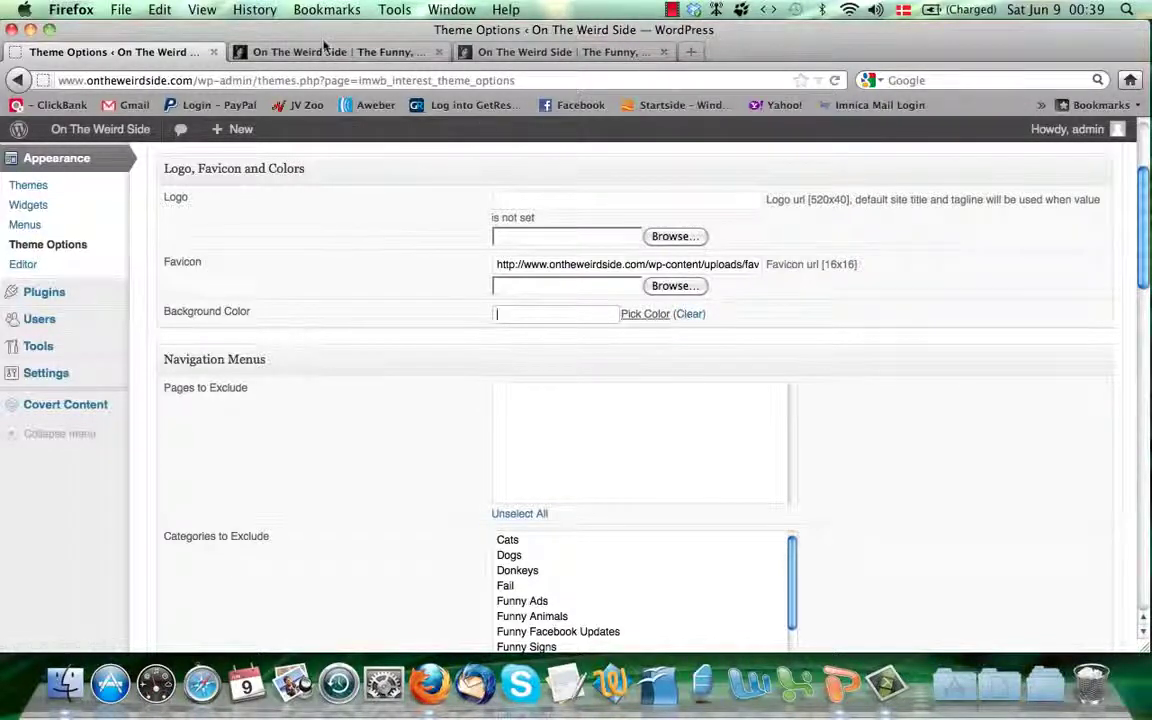
{"action": "left_click", "coordinate": [324, 50]}
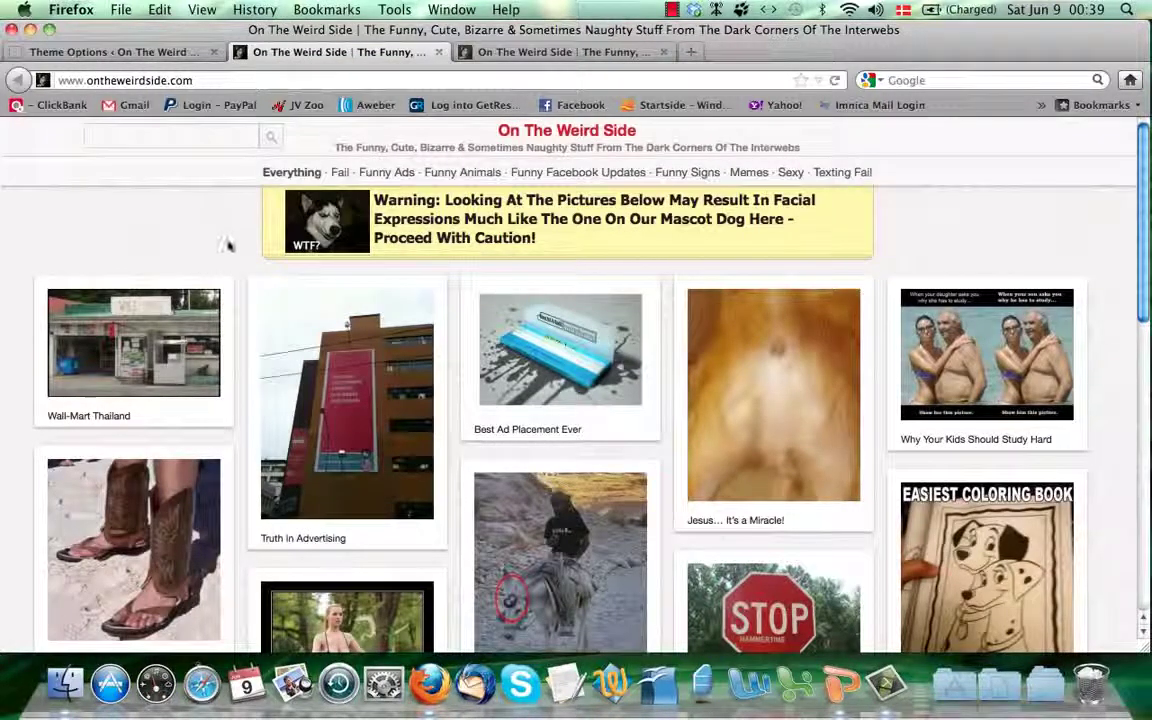
- Examine the colour picker for the theme's Background Color setting and clear the colour value
{"action": "left_click", "coordinate": [147, 60]}
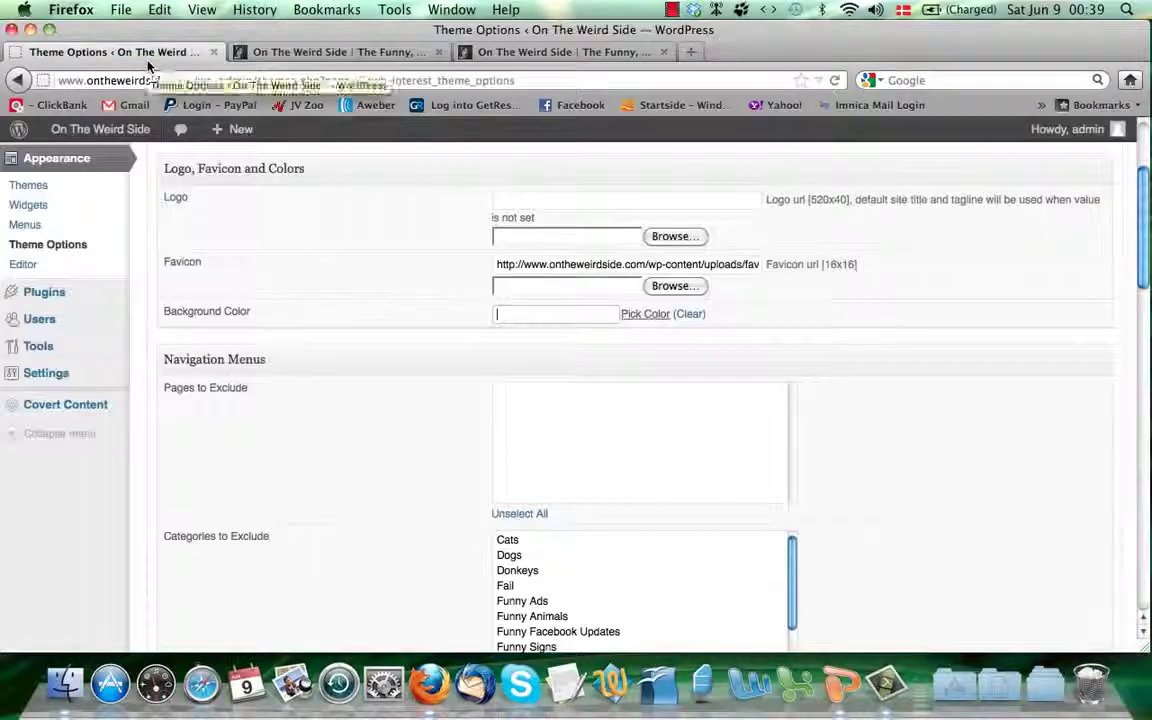
{"action": "left_click", "coordinate": [683, 316]}
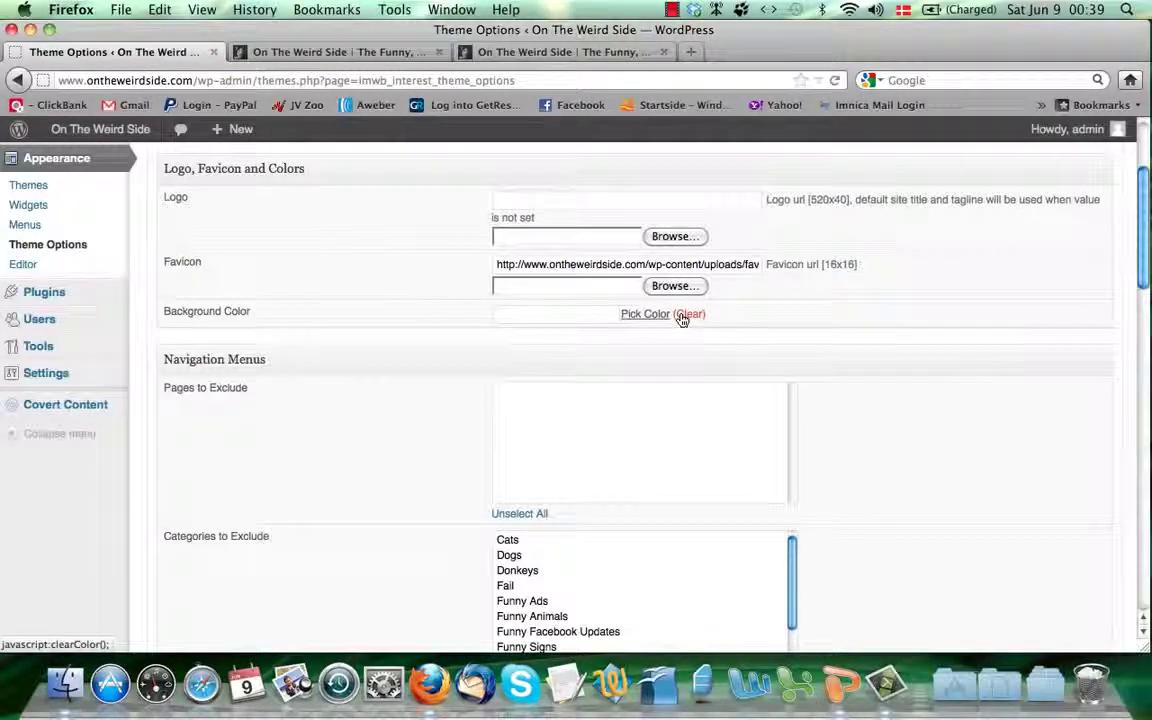
{"action": "left_click", "coordinate": [642, 317]}
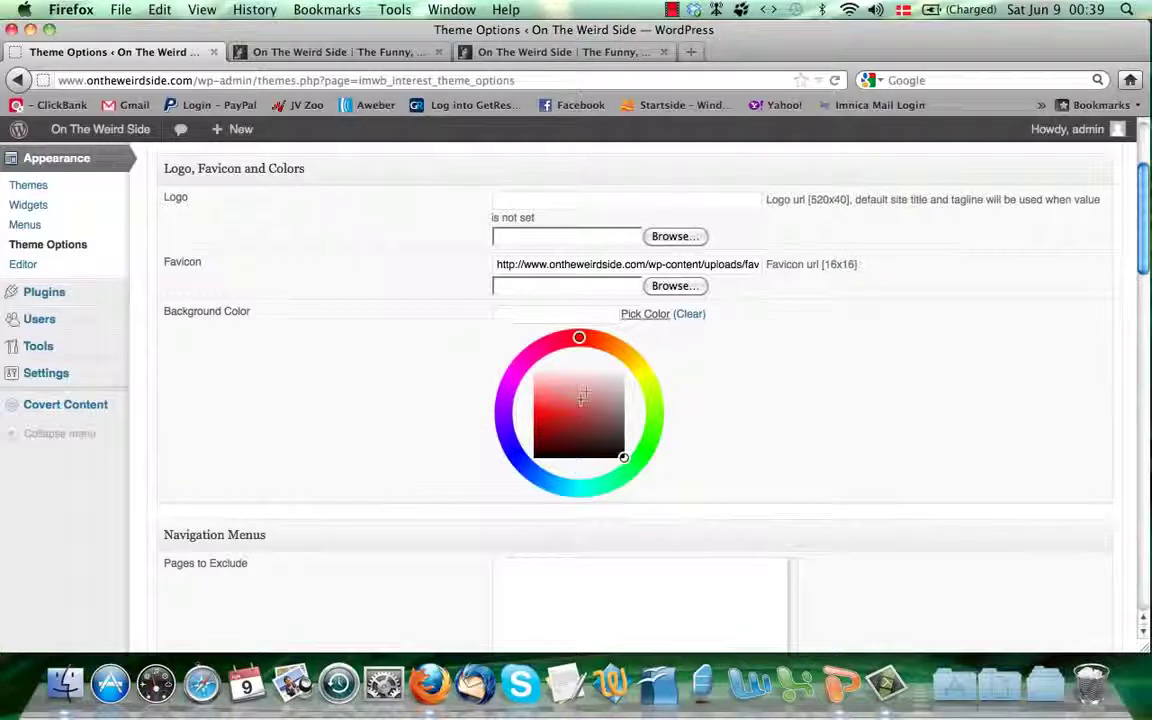
{"action": "left_click", "coordinate": [525, 316]}
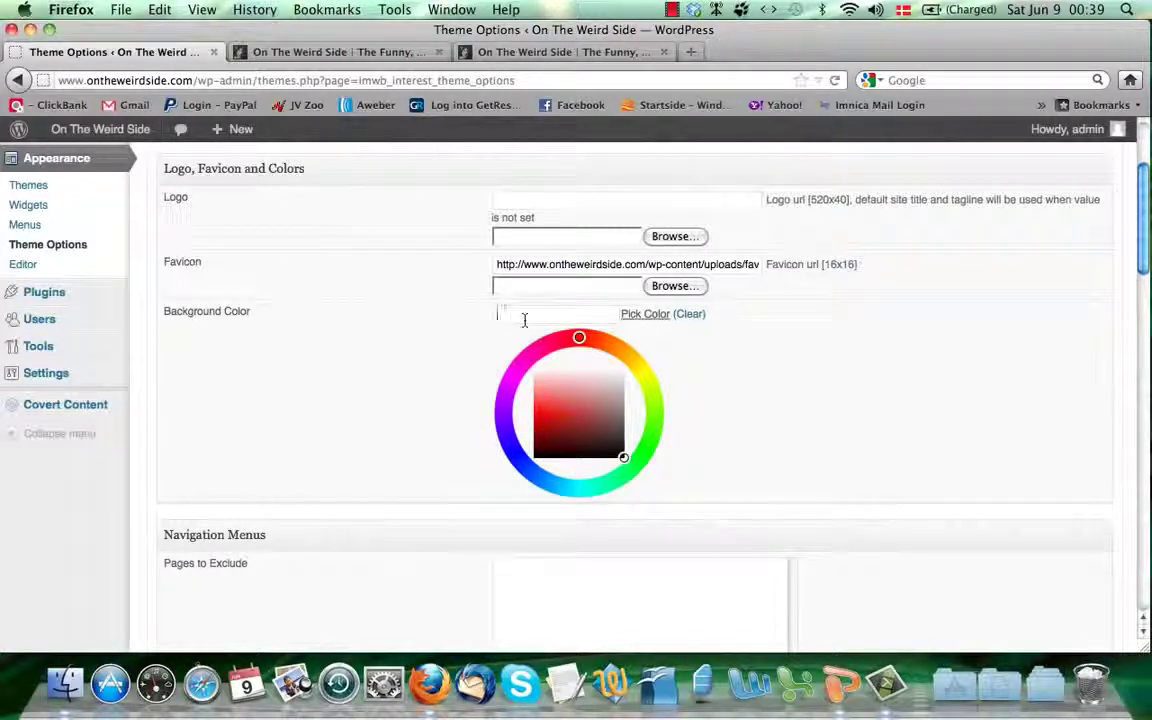
{"action": "left_click", "coordinate": [679, 316]}
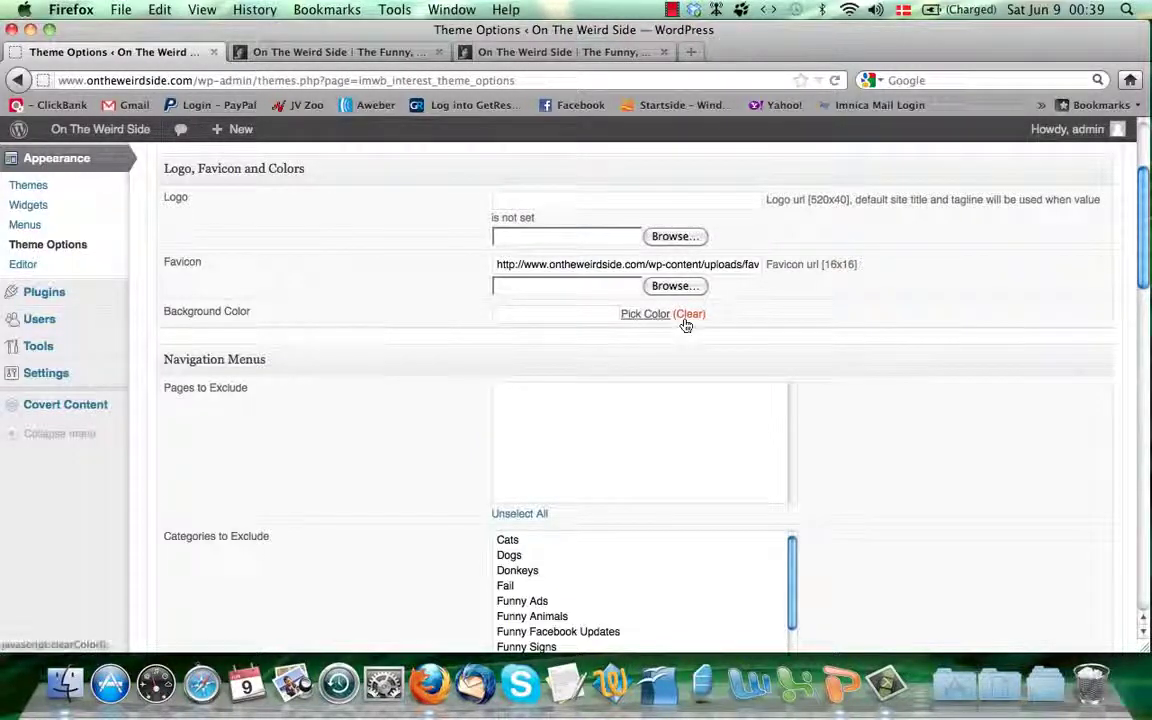
- Compare the Navigation Menus exclusion lists in the theme options with the category menu on the blog's front page
{"action": "scroll", "coordinate": [828, 307], "scroll_direction": "down", "scroll_amount": 2}
{"action": "scroll", "coordinate": [827, 307], "scroll_direction": "down", "scroll_amount": 1}
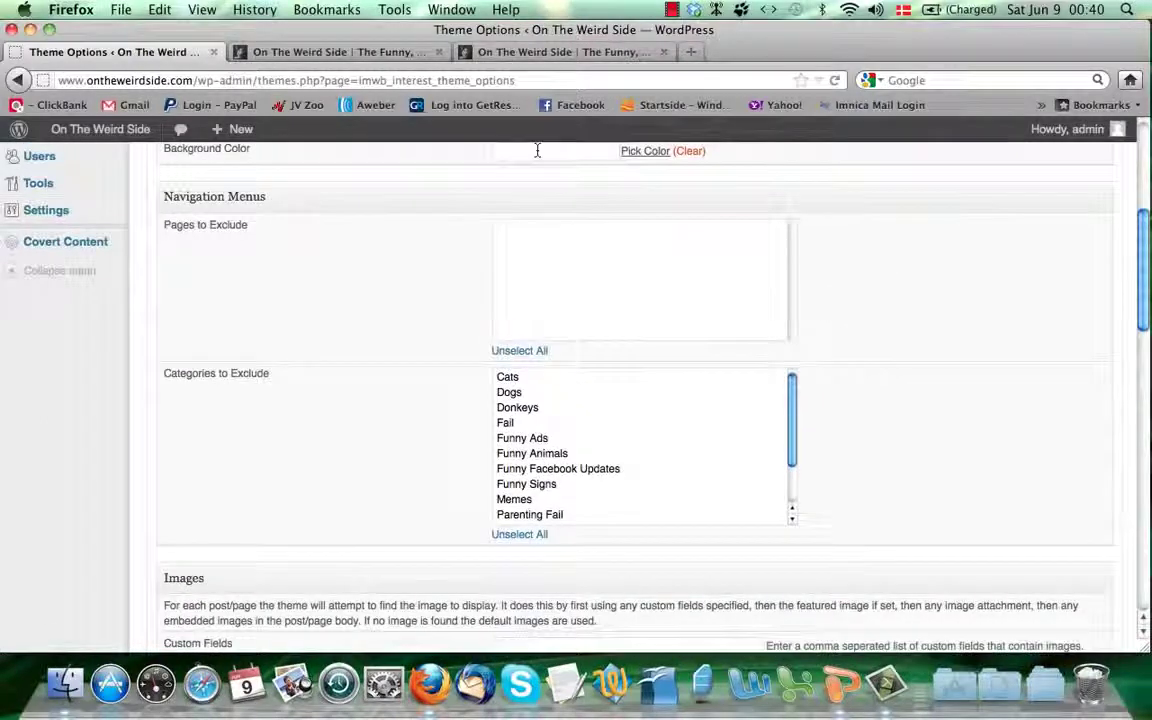
{"action": "left_click", "coordinate": [338, 52]}
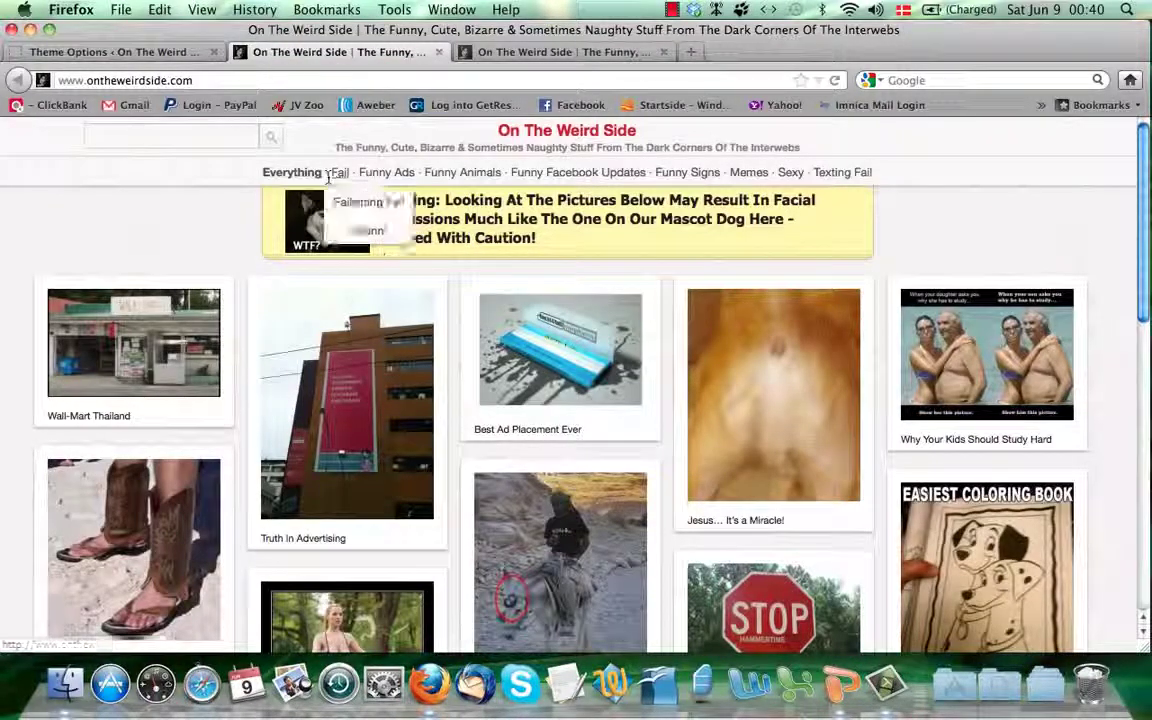
{"action": "mouse_move", "coordinate": [455, 170]}
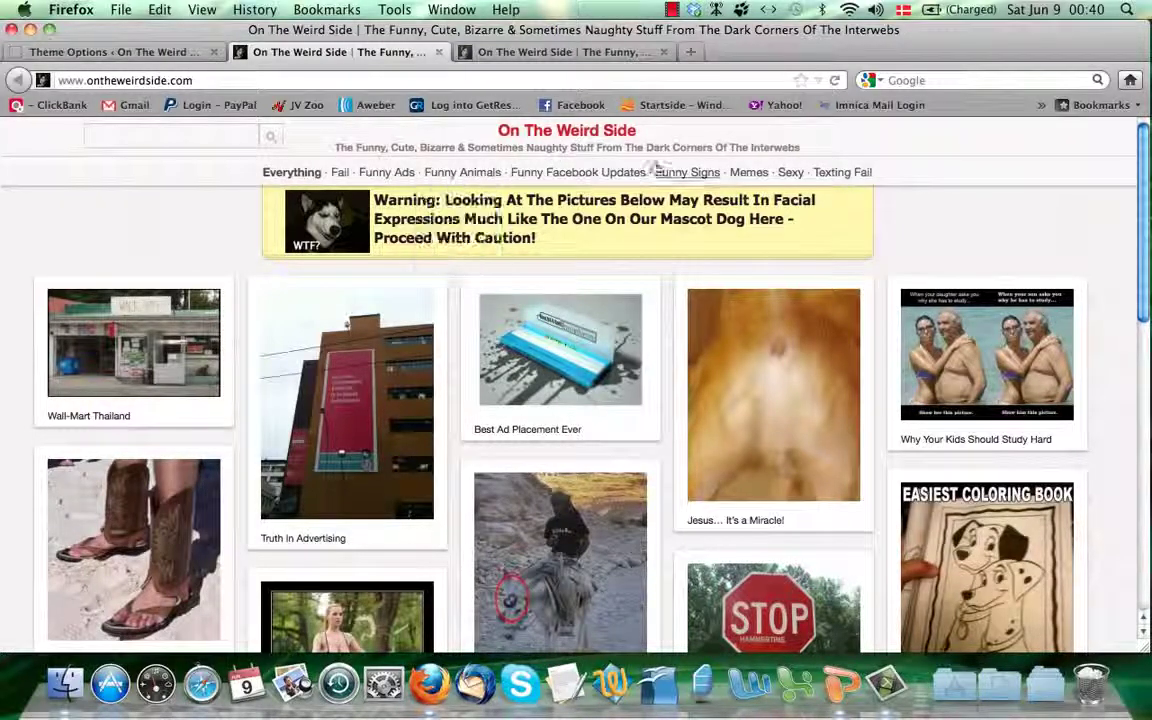
{"action": "left_click", "coordinate": [130, 51]}
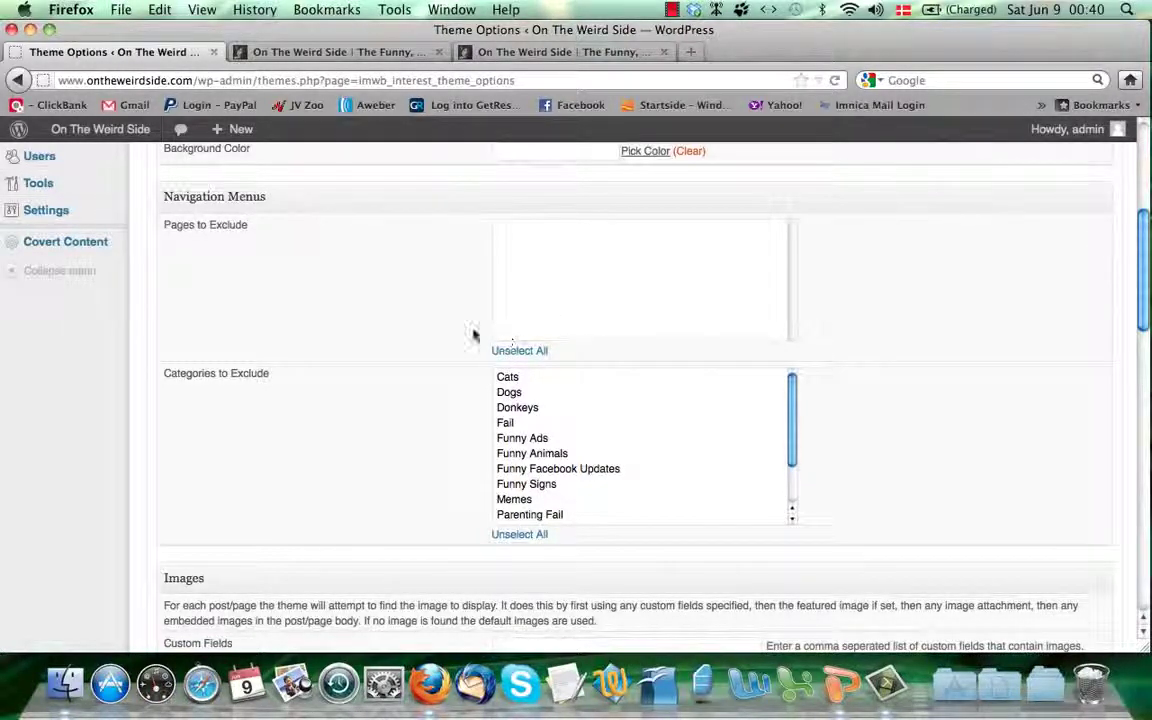
- Review the Custom Fields and Default Image settings in the Images section of the theme options
{"action": "scroll", "coordinate": [410, 344], "scroll_direction": "down", "scroll_amount": 1}
{"action": "scroll", "coordinate": [410, 344], "scroll_direction": "down", "scroll_amount": 10}
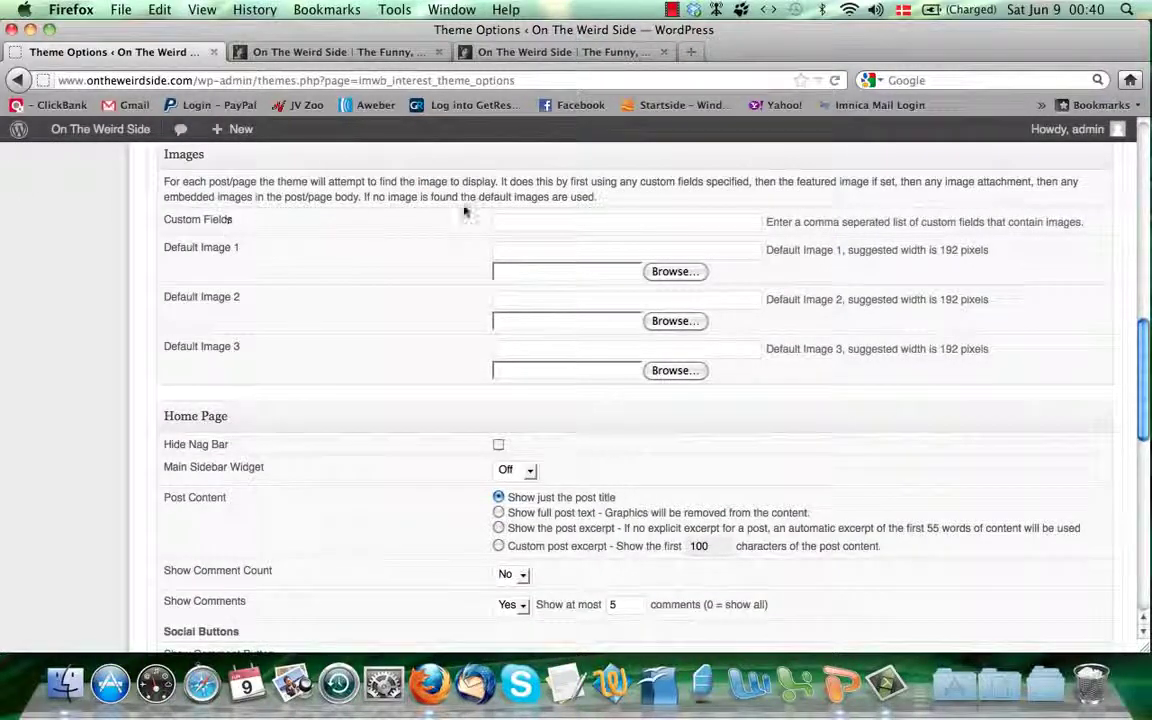
{"action": "left_click", "coordinate": [556, 221]}
{"action": "left_click", "coordinate": [367, 231]}
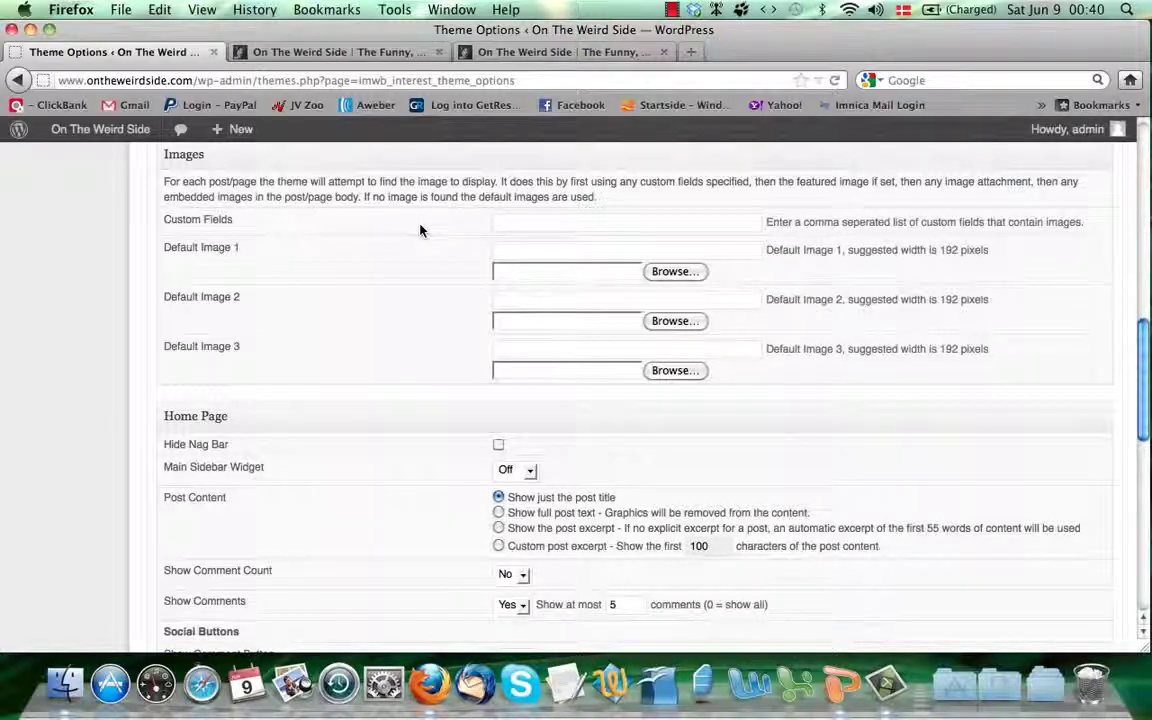
{"action": "left_click", "coordinate": [536, 224]}
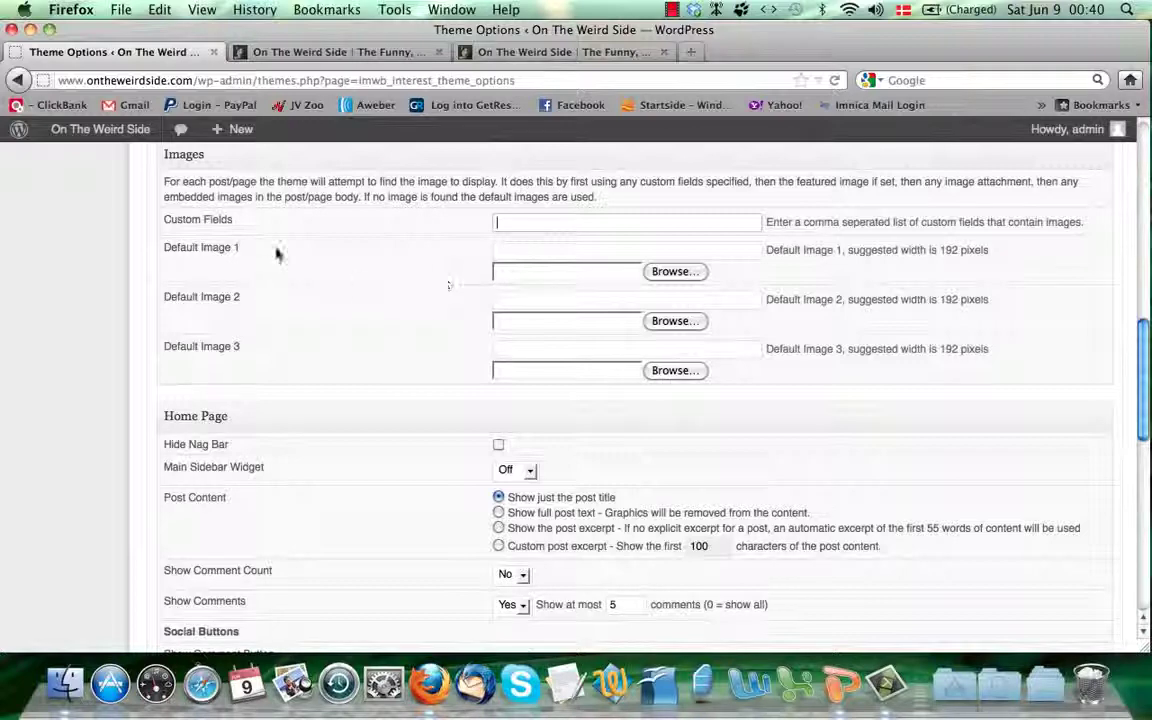
{"action": "scroll", "coordinate": [326, 357], "scroll_direction": "down", "scroll_amount": 2}
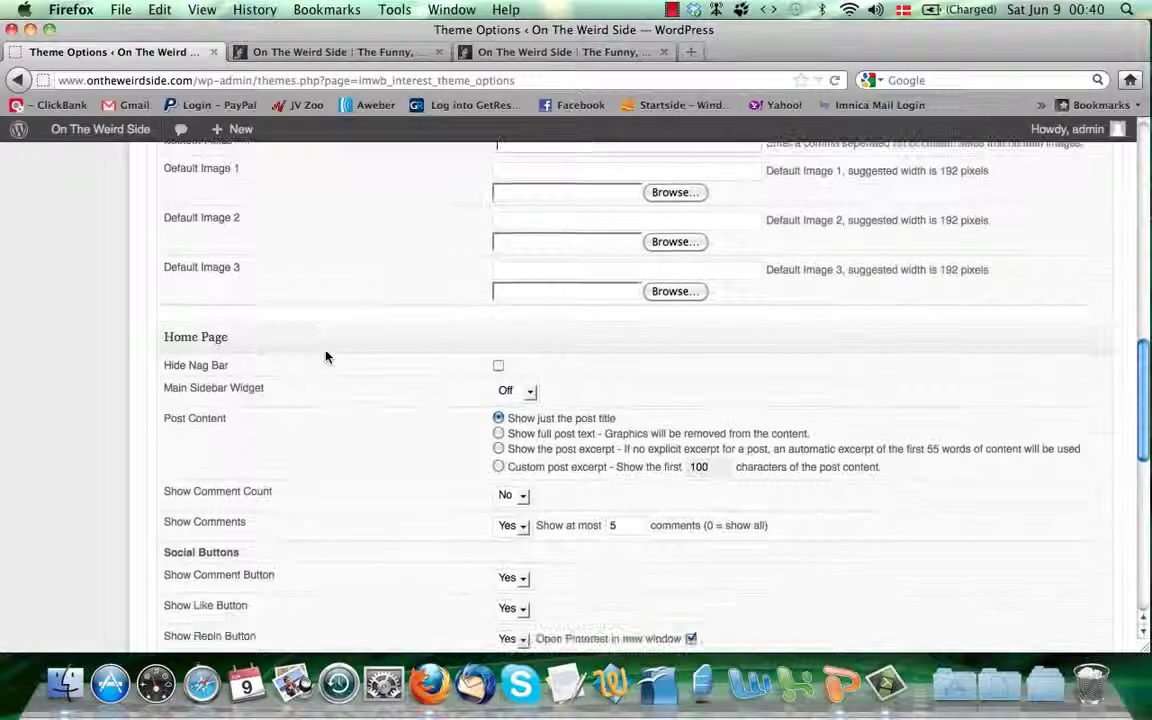
{"action": "scroll", "coordinate": [326, 357], "scroll_direction": "up", "scroll_amount": 1}
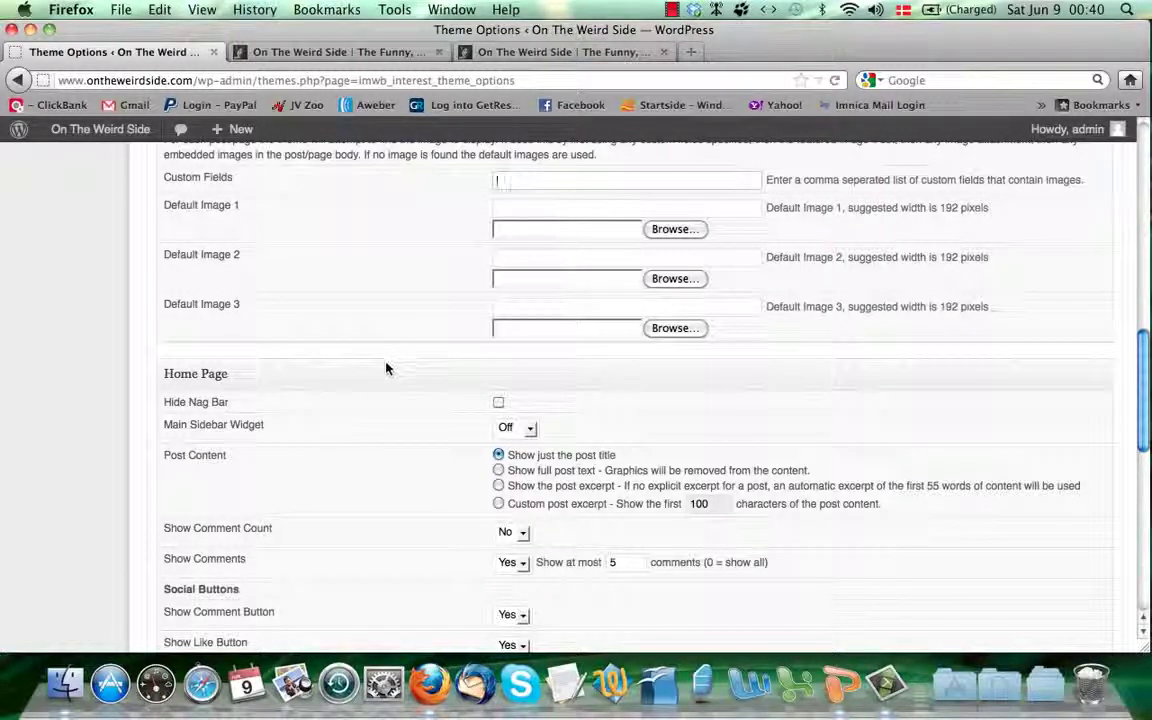
- Check the nag bar on the blog's front page, enable Hide Nag Bar for the Home Page, and view its Main Sidebar Widget choices
{"action": "scroll", "coordinate": [426, 327], "scroll_direction": "down", "scroll_amount": 5}
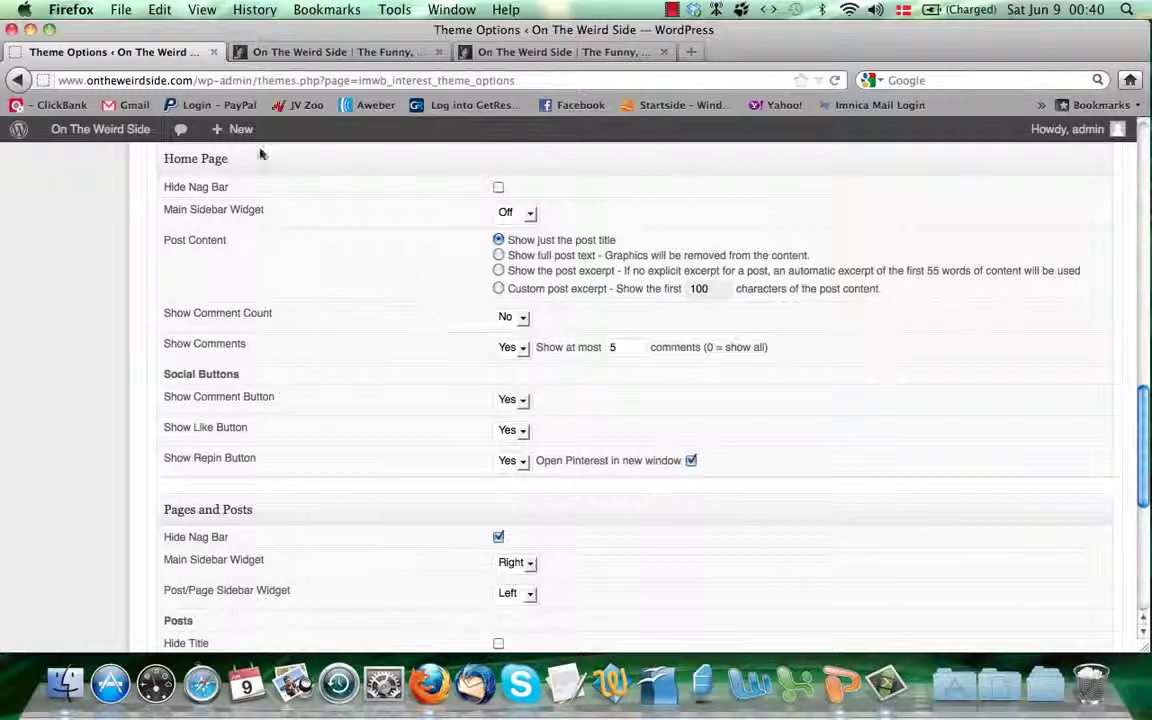
{"action": "left_click", "coordinate": [352, 55]}
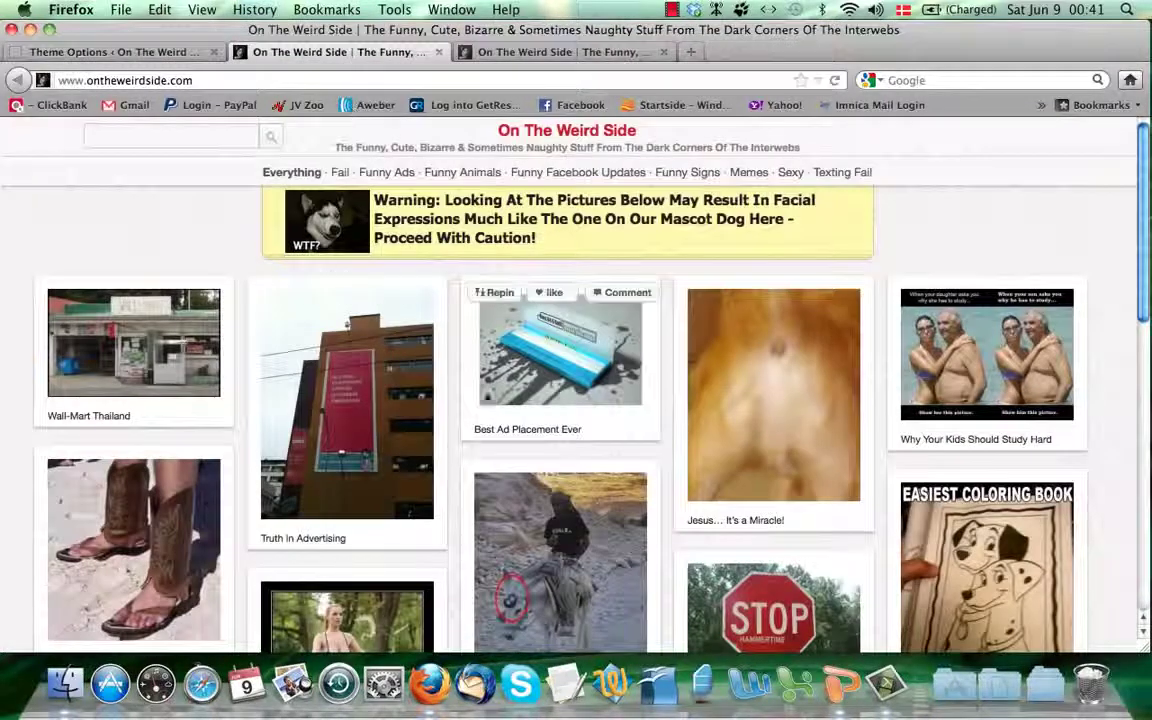
{"action": "left_click", "coordinate": [170, 57]}
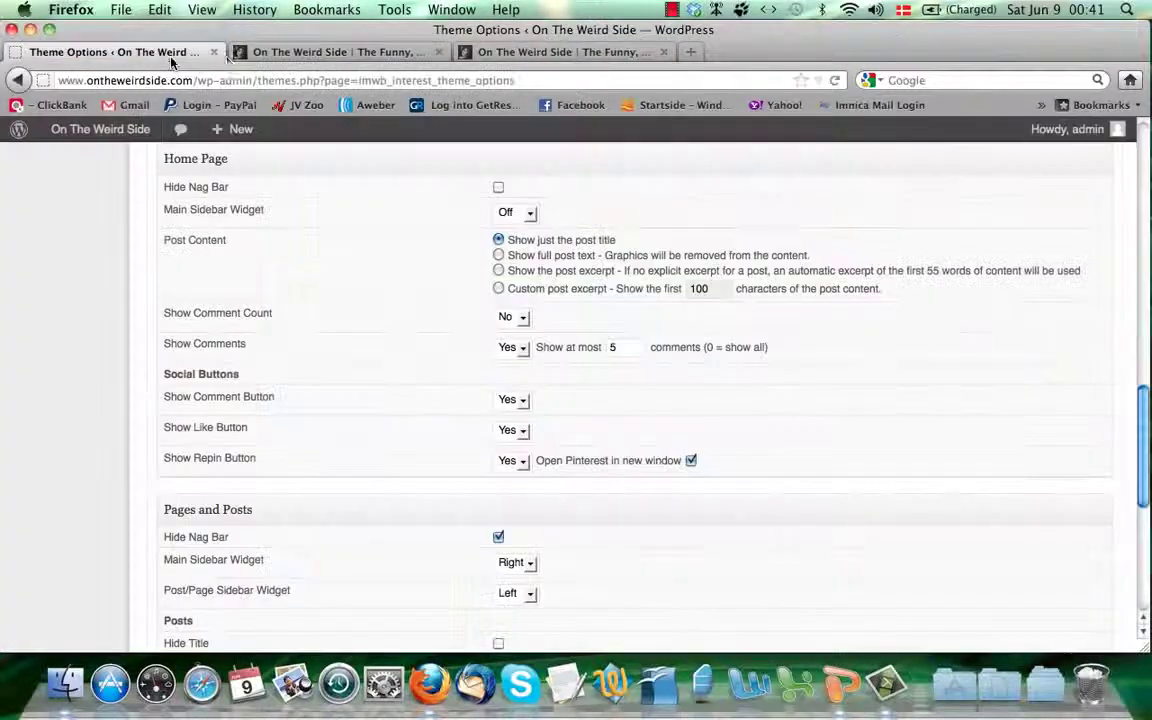
{"action": "left_click", "coordinate": [498, 187]}
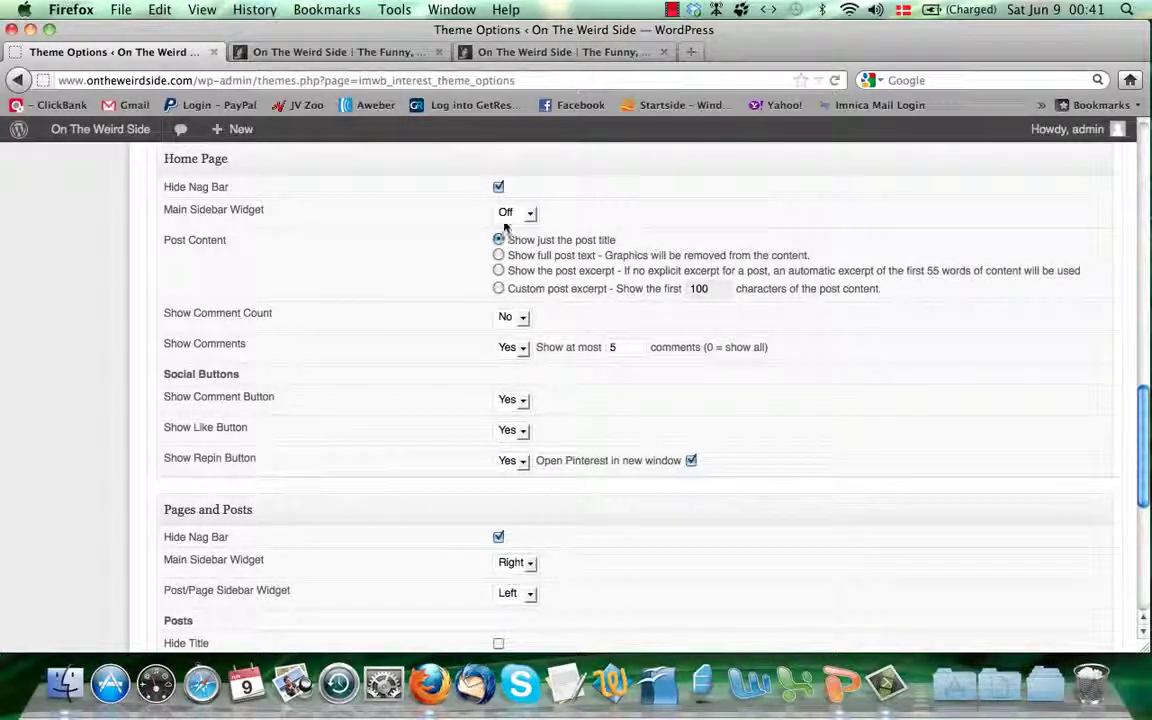
{"action": "left_click", "coordinate": [522, 222]}
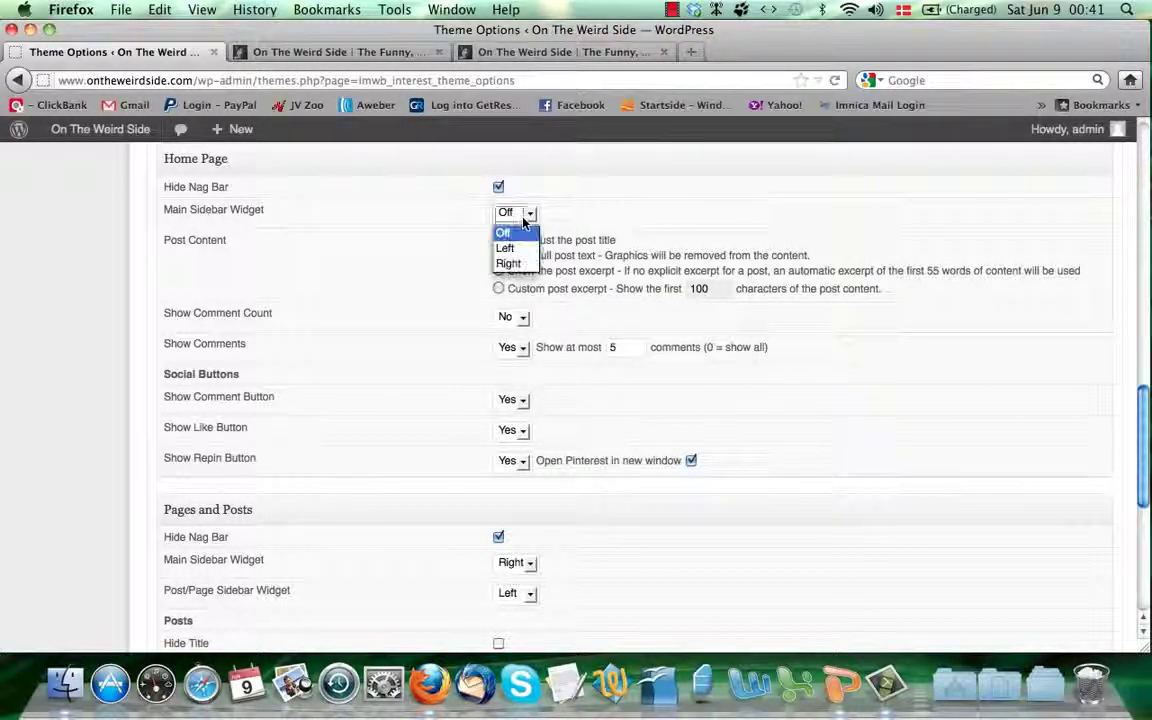
{"action": "left_click", "coordinate": [522, 222]}
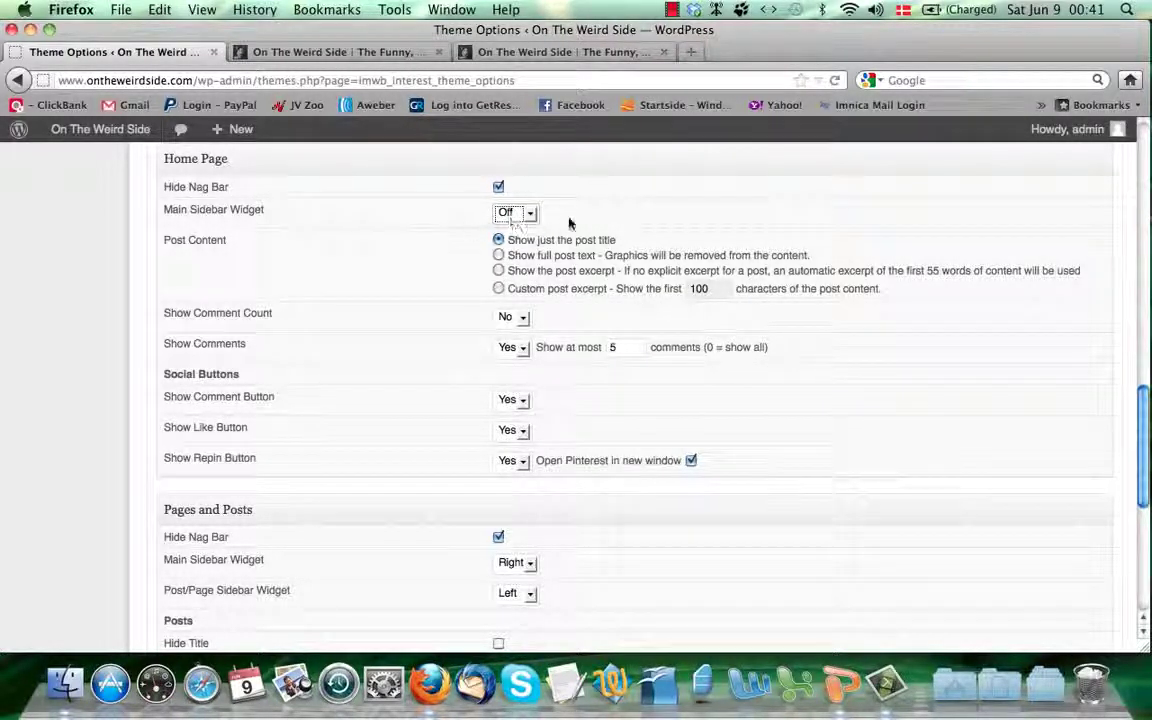
- Compare the Home Page's Post Content setting with the post titles shown under the pictures on the front page
{"action": "scroll", "coordinate": [358, 240], "scroll_direction": "down", "scroll_amount": 1}
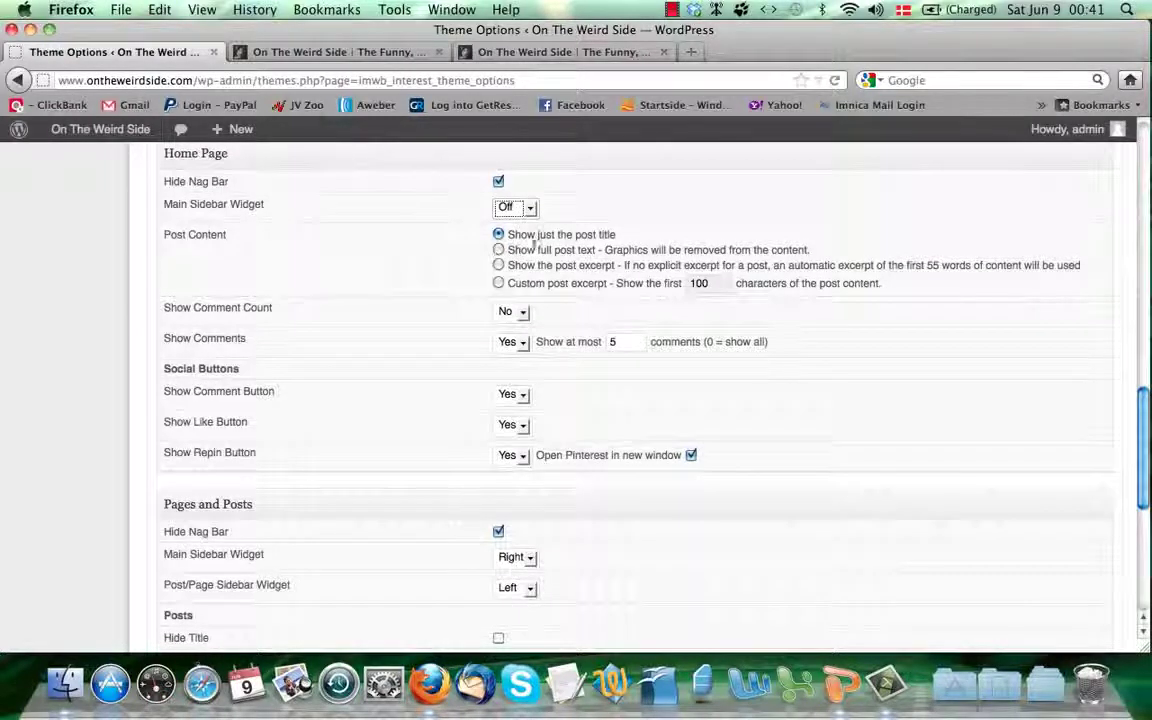
{"action": "left_click", "coordinate": [395, 53]}
{"action": "scroll", "coordinate": [380, 326], "scroll_direction": "down", "scroll_amount": 1}
{"action": "scroll", "coordinate": [380, 326], "scroll_direction": "down", "scroll_amount": 1}
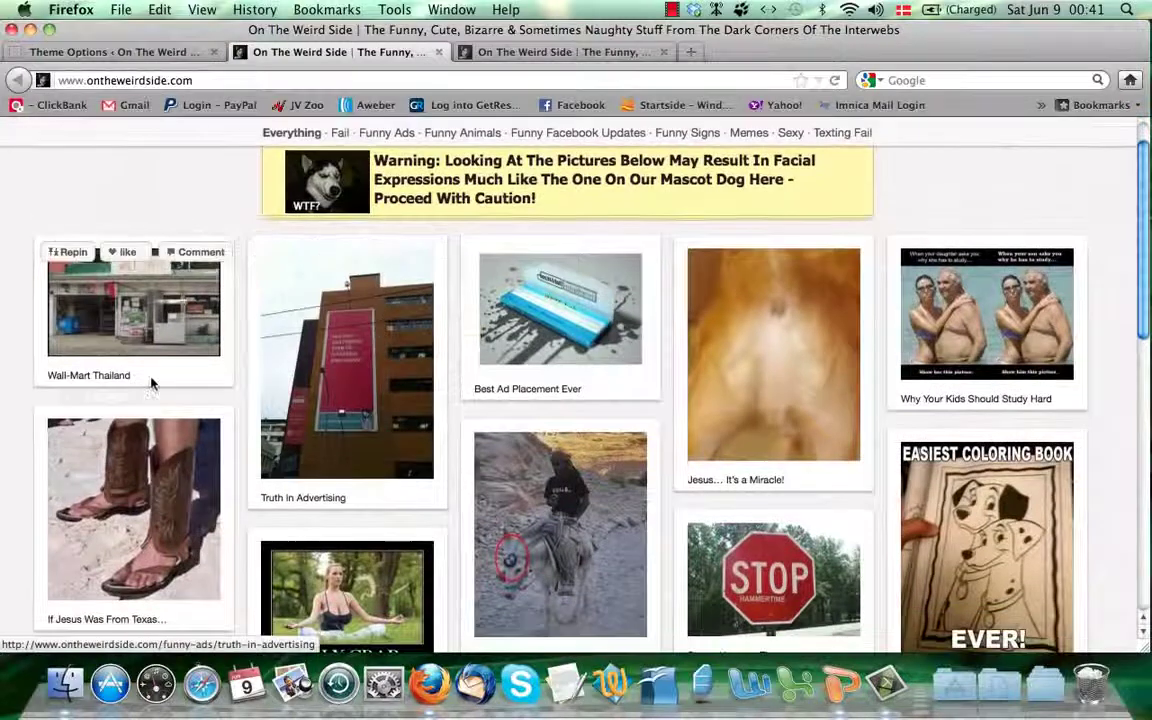
{"action": "left_click", "coordinate": [147, 51]}
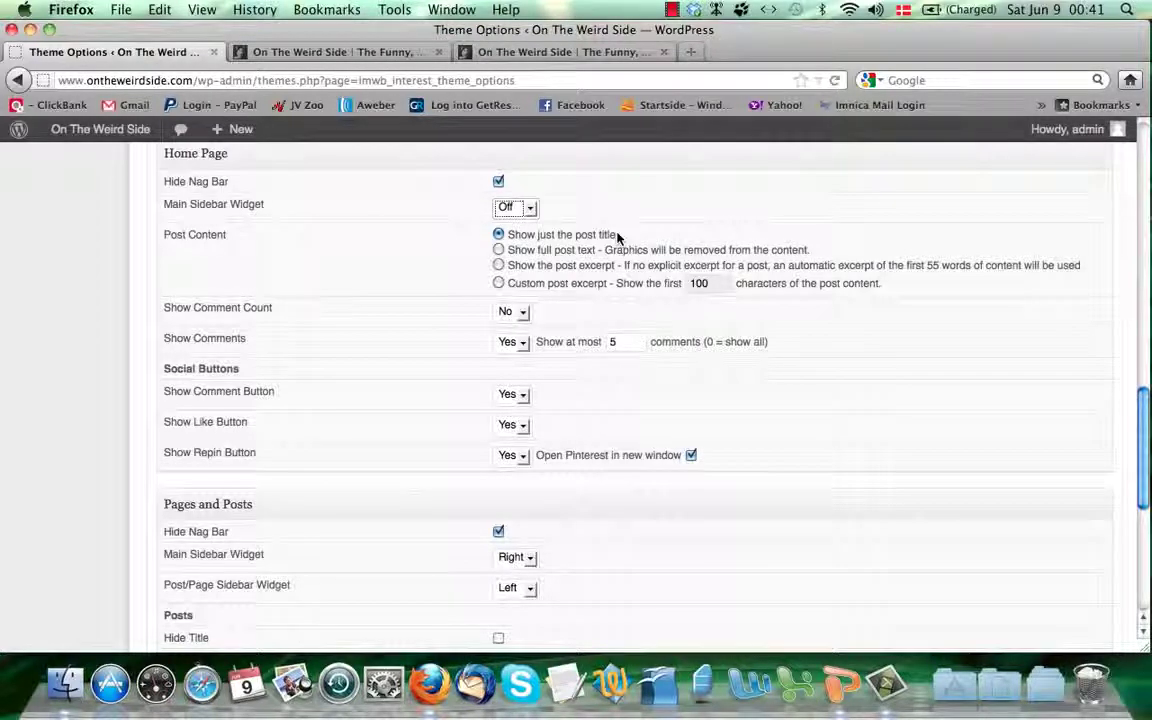
- Try the post excerpt and custom post excerpt options for Post Content, and return to showing just the post title
{"action": "left_click", "coordinate": [498, 265]}
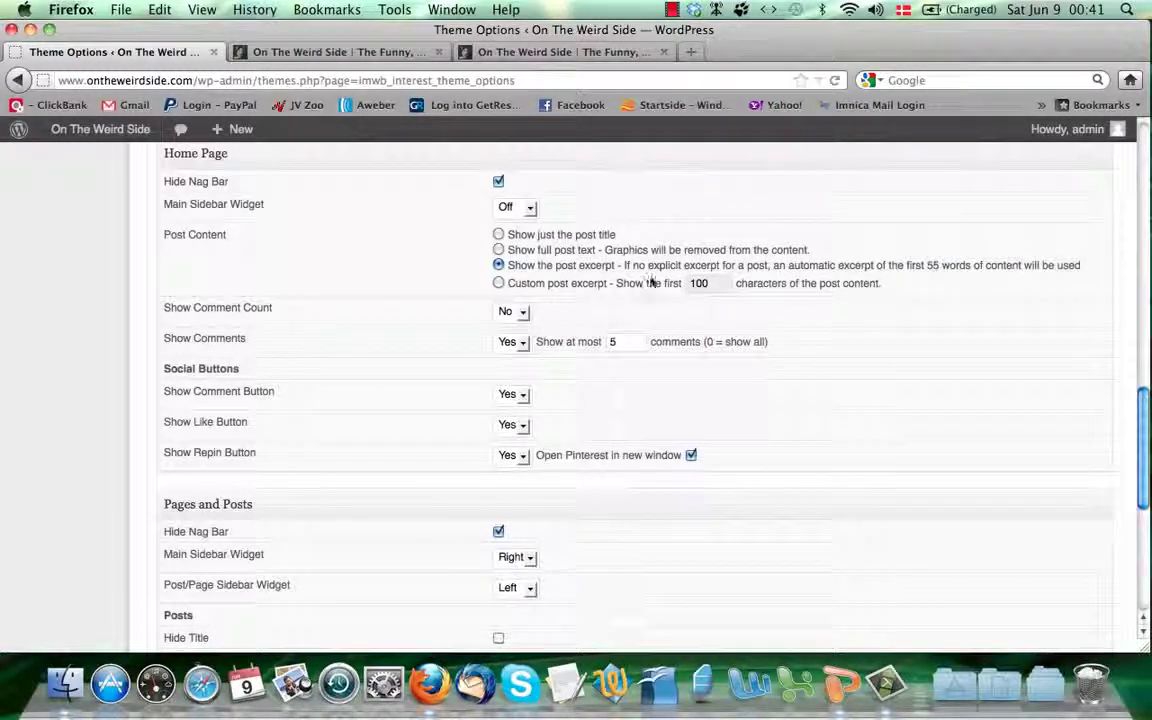
{"action": "left_click", "coordinate": [498, 284]}
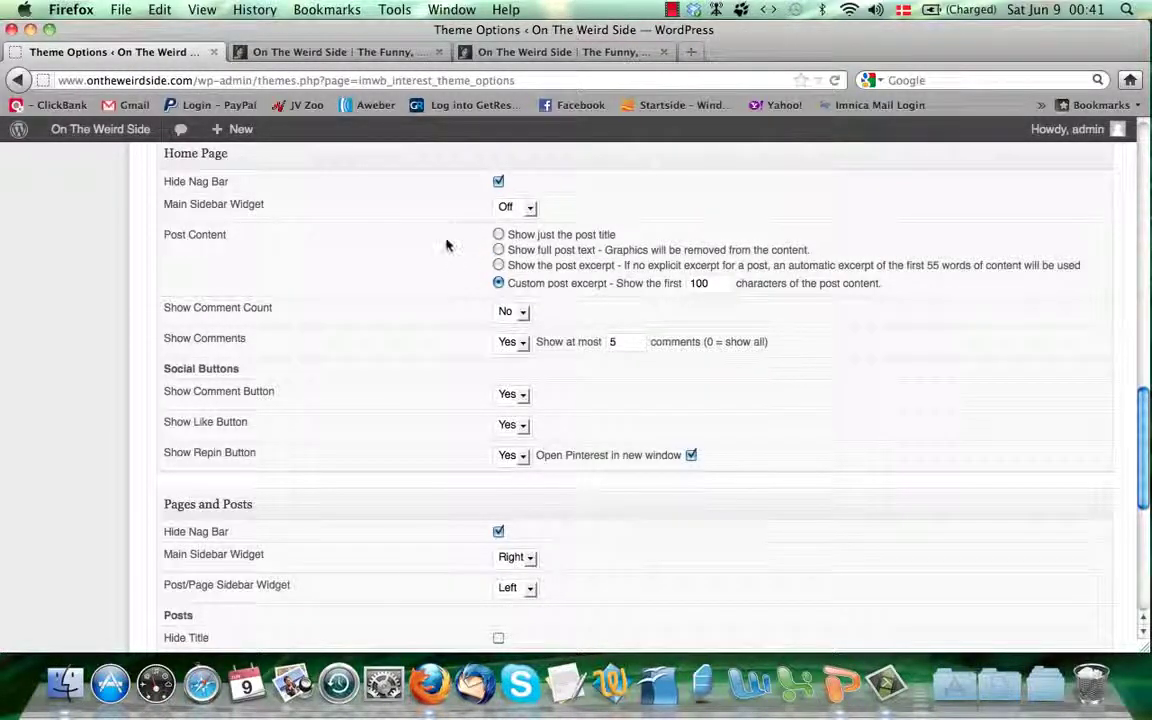
{"action": "left_click", "coordinate": [498, 234]}
- View the available choices for the Home Page's Show Comment Count and Show Comments settings without changing them
{"action": "scroll", "coordinate": [386, 321], "scroll_direction": "down", "scroll_amount": 3}
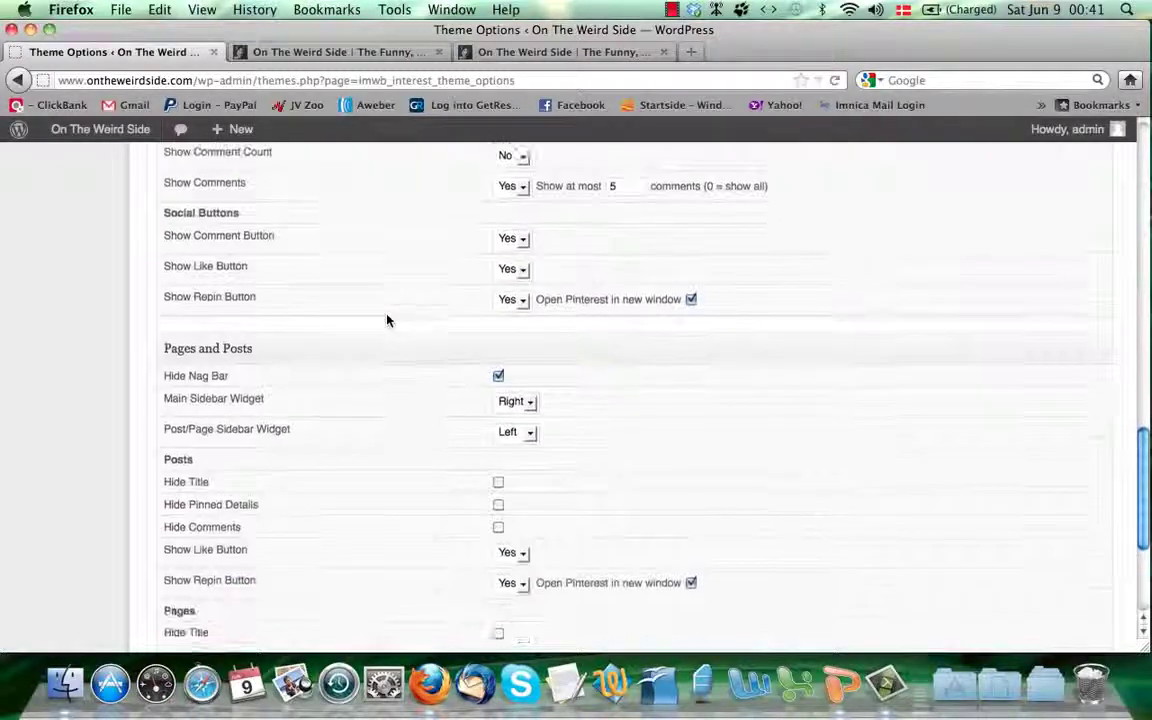
{"action": "scroll", "coordinate": [388, 320], "scroll_direction": "up", "scroll_amount": 1}
{"action": "left_click", "coordinate": [522, 214]}
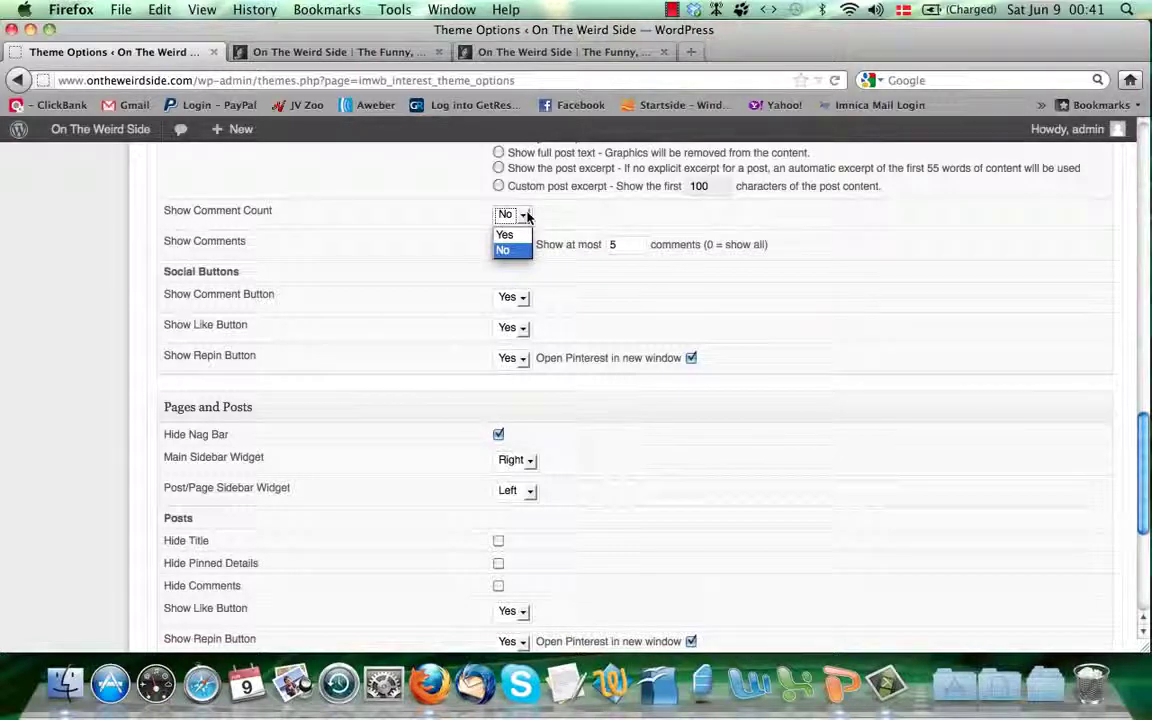
{"action": "left_click", "coordinate": [527, 215]}
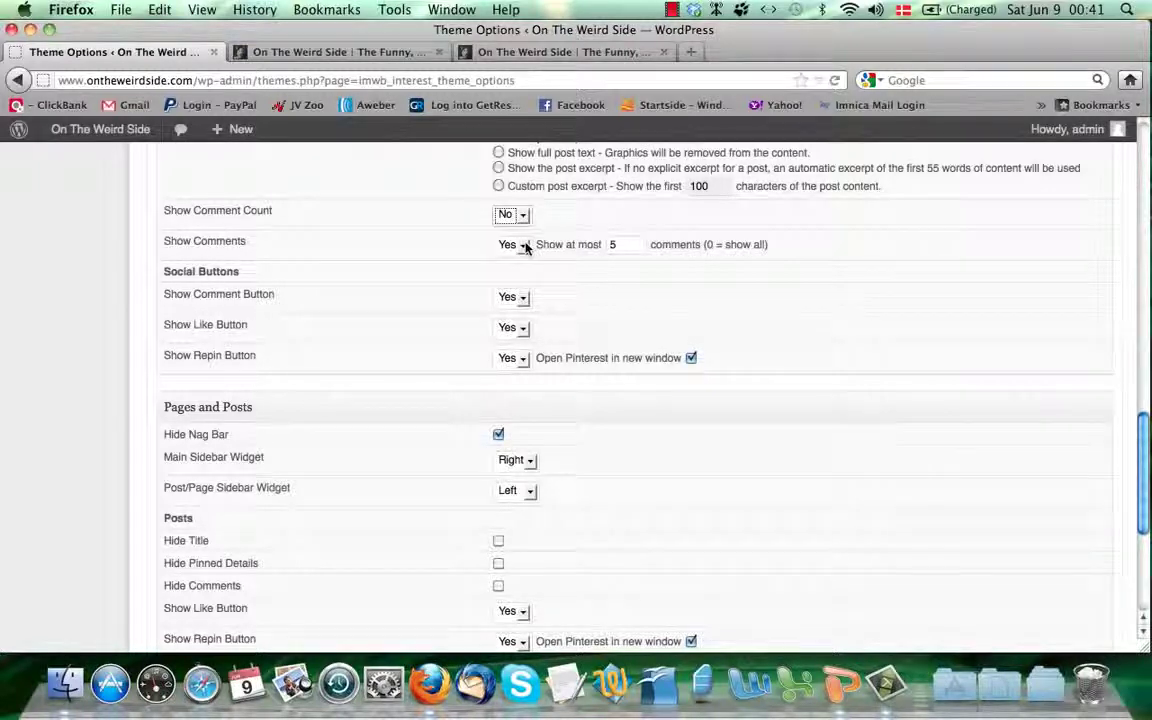
{"action": "left_click", "coordinate": [522, 245]}
{"action": "left_click", "coordinate": [522, 245]}
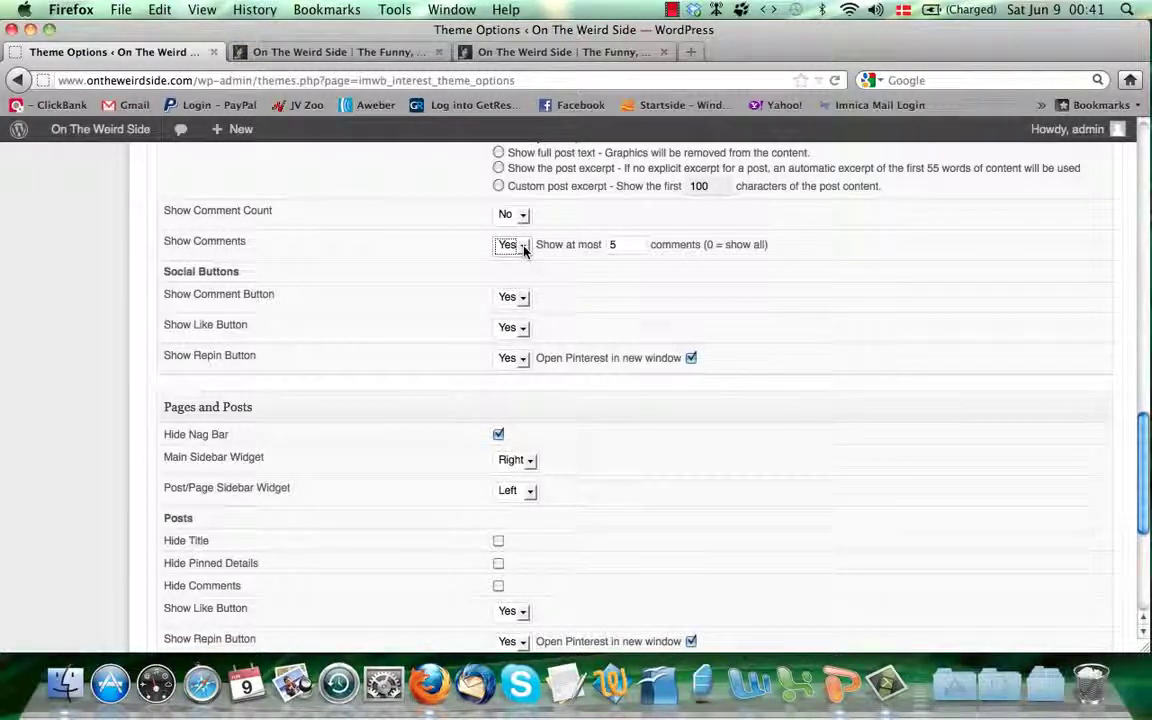
{"action": "left_click", "coordinate": [522, 245]}
{"action": "left_click", "coordinate": [403, 252]}
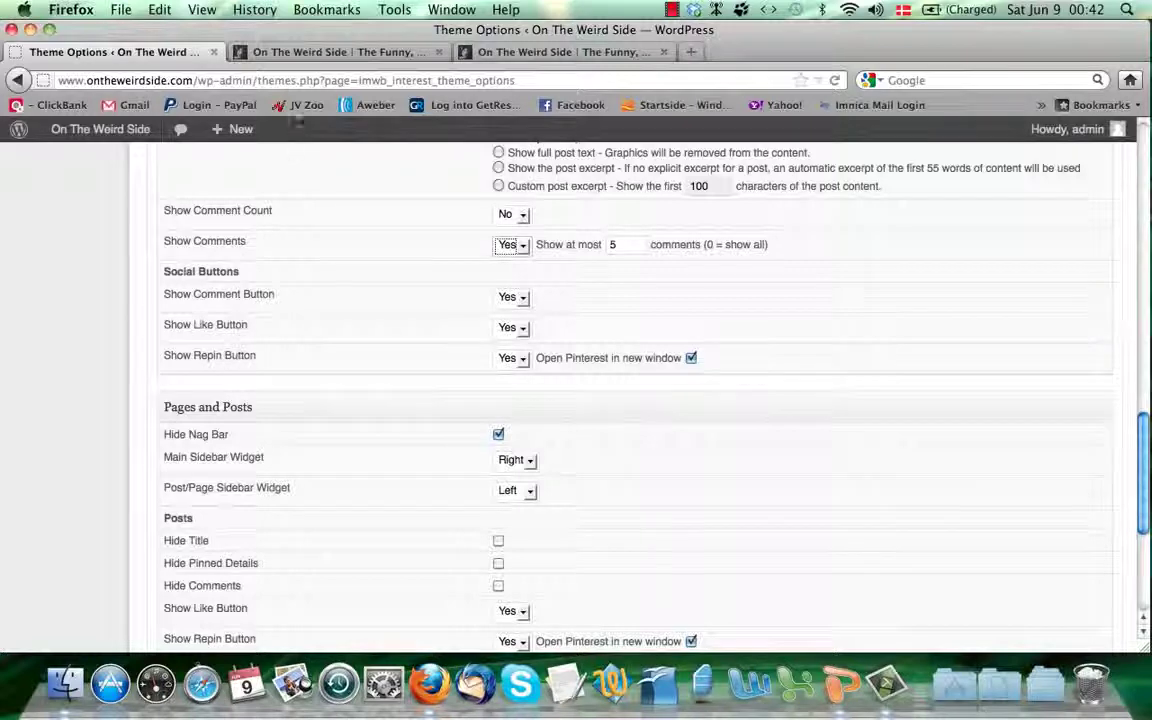
- Check the Repin, Like and Comment buttons on a front-page post, and return to the Social Buttons settings
{"action": "left_click", "coordinate": [305, 50]}
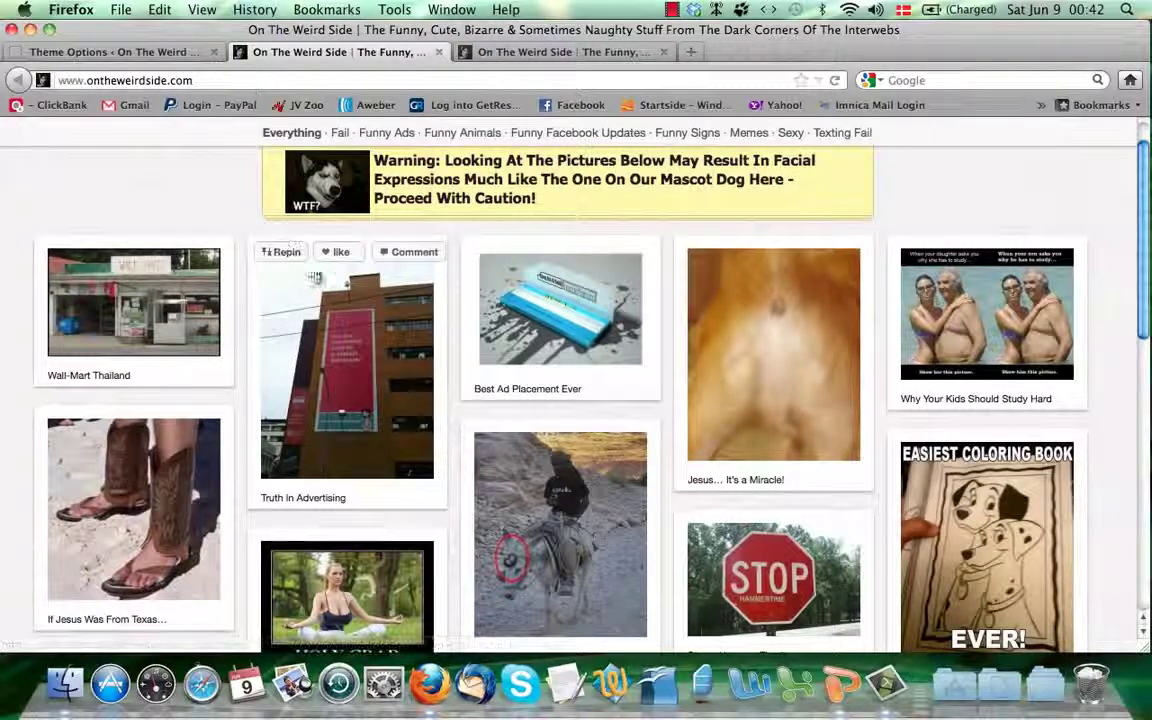
{"action": "left_click", "coordinate": [116, 52]}
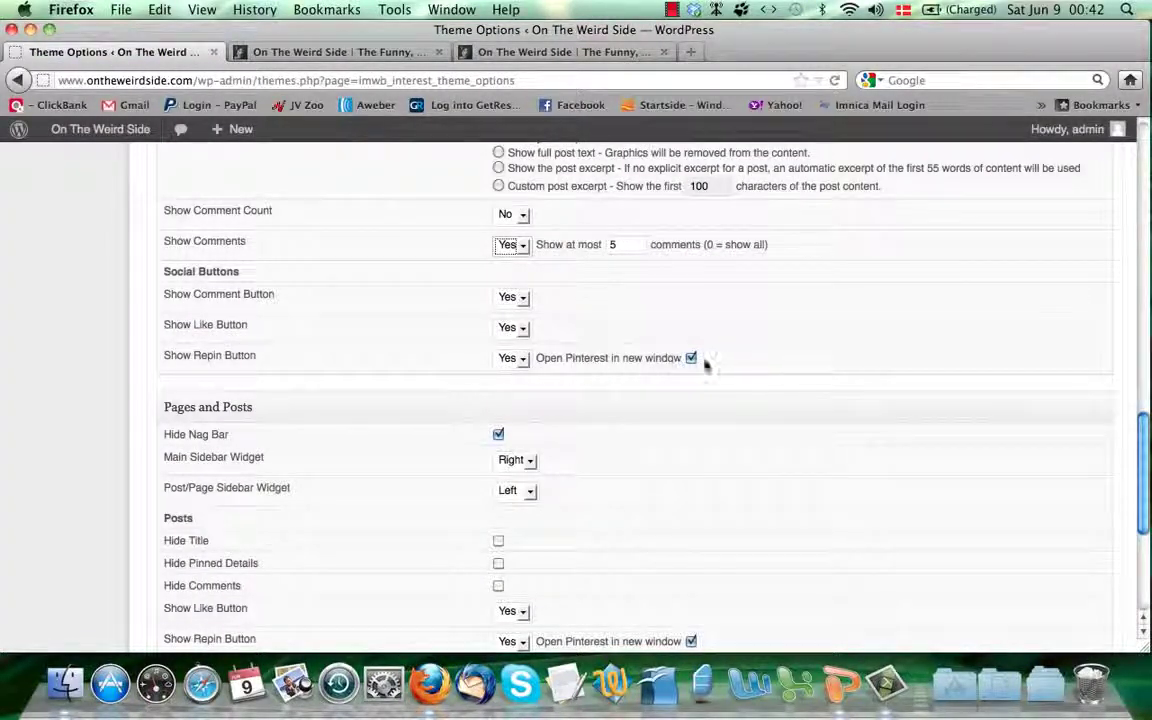
- Review the Pages and Posts settings, including the choices for Main Sidebar Widget and Post/Page Sidebar Widget, without changing them
{"action": "scroll", "coordinate": [641, 392], "scroll_direction": "down", "scroll_amount": 5}
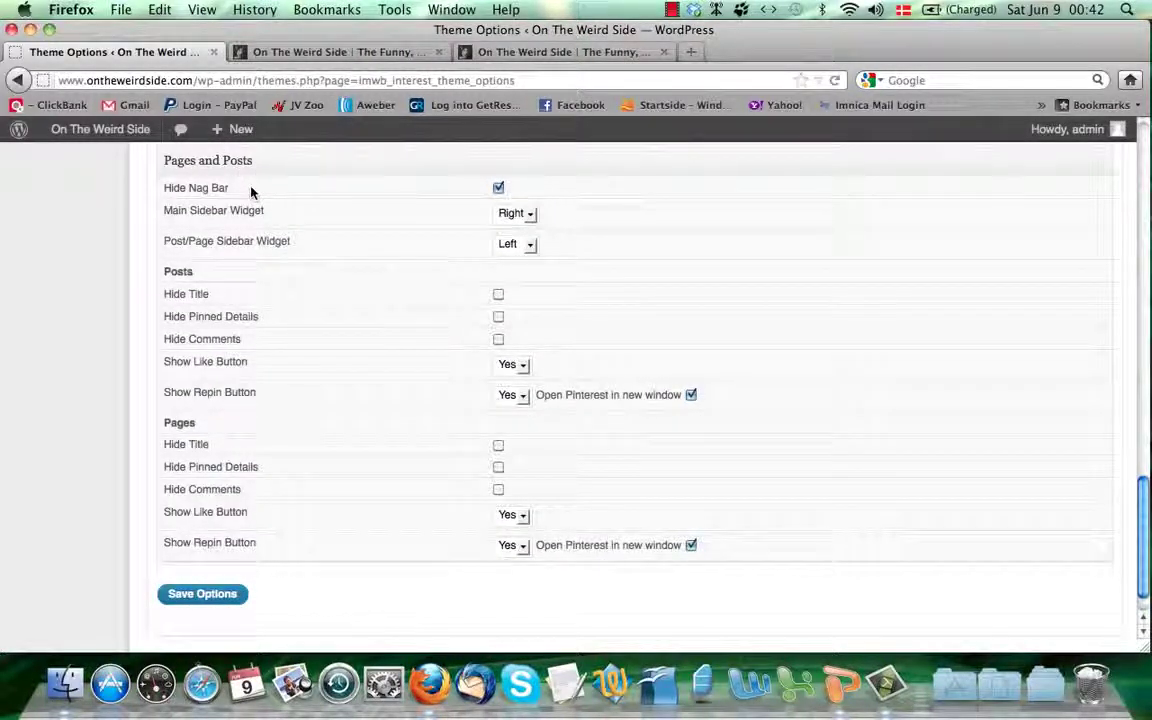
{"action": "left_click", "coordinate": [498, 188]}
{"action": "left_click", "coordinate": [530, 215]}
{"action": "left_click", "coordinate": [530, 215]}
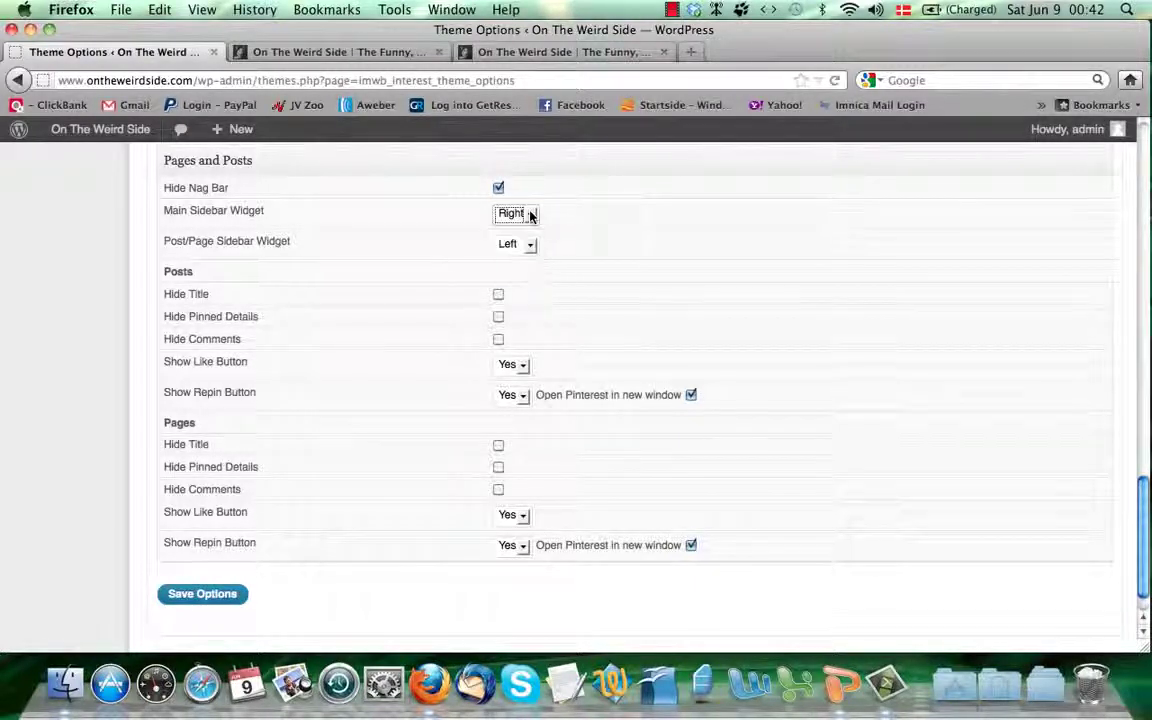
{"action": "left_click", "coordinate": [531, 246]}
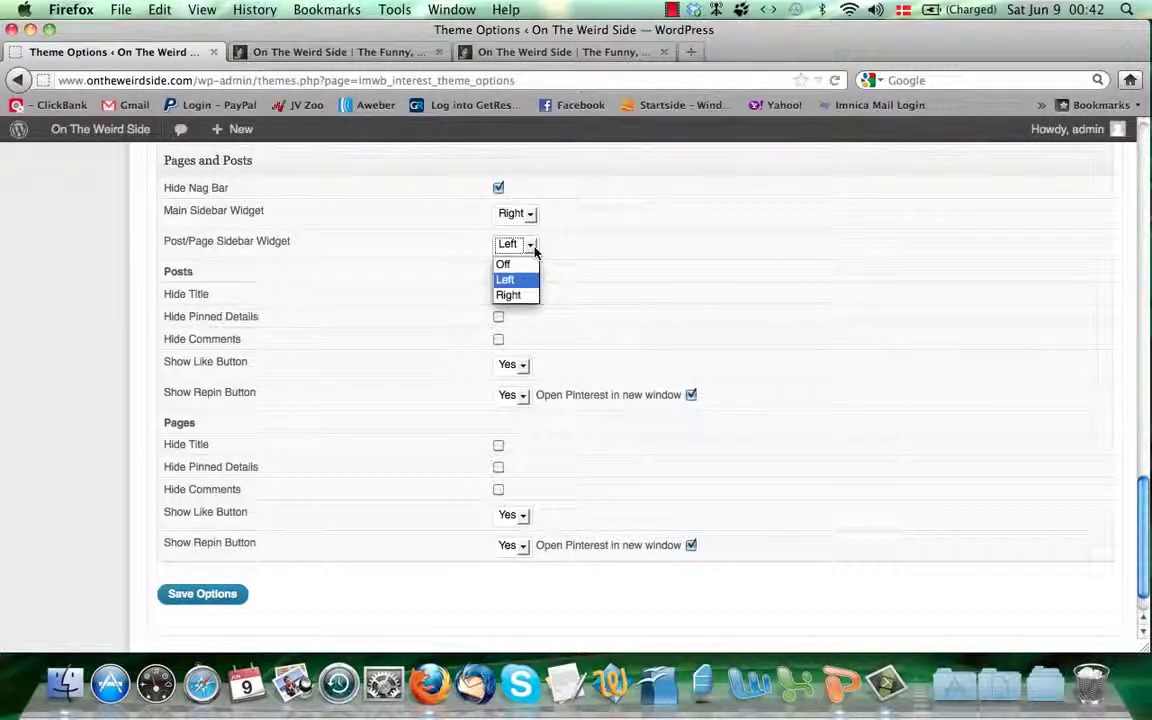
{"action": "left_click", "coordinate": [533, 247]}
{"action": "scroll", "coordinate": [519, 314], "scroll_direction": "down", "scroll_amount": 1}
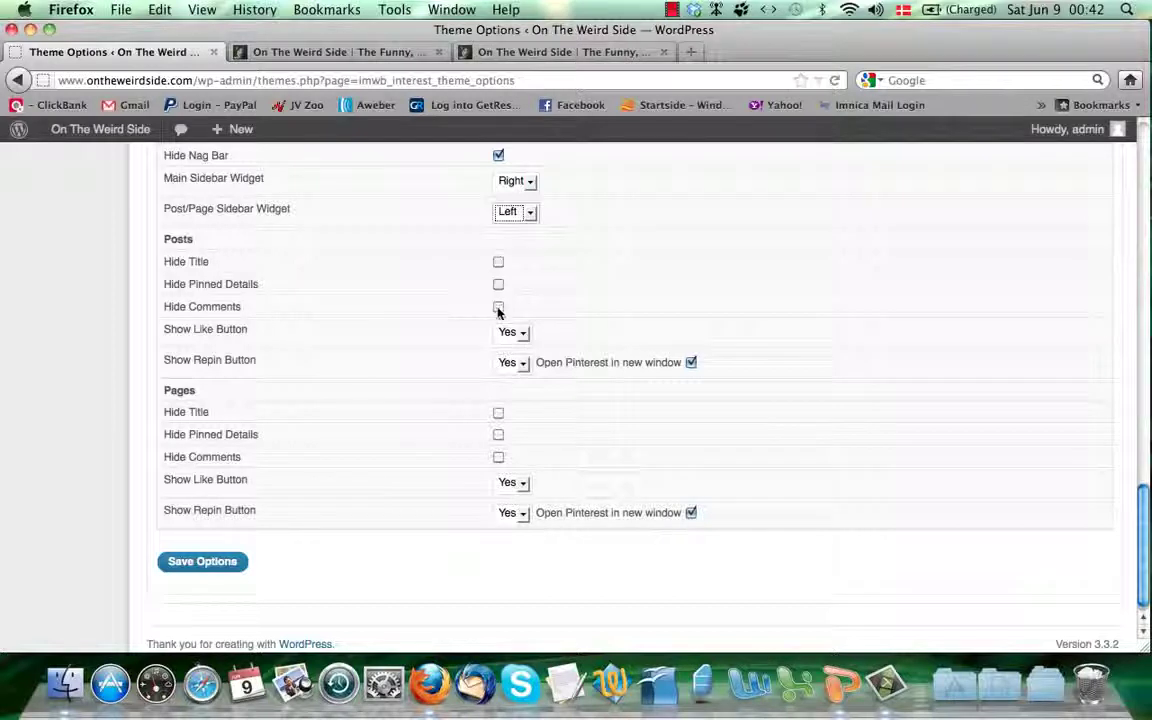
{"action": "scroll", "coordinate": [465, 380], "scroll_direction": "down", "scroll_amount": 1}
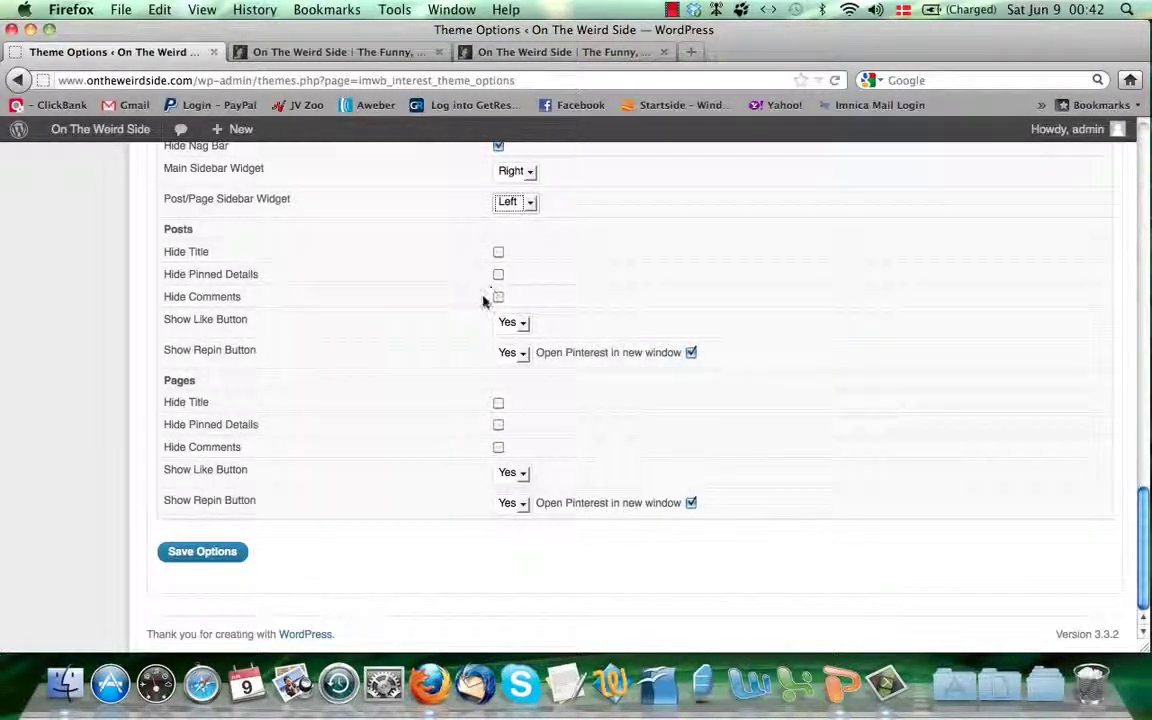
- Look back over the theme options, then open the Widgets page and view the contents of the Top Nag Bar's Text widget
{"action": "scroll", "coordinate": [493, 352], "scroll_direction": "up", "scroll_amount": 10}
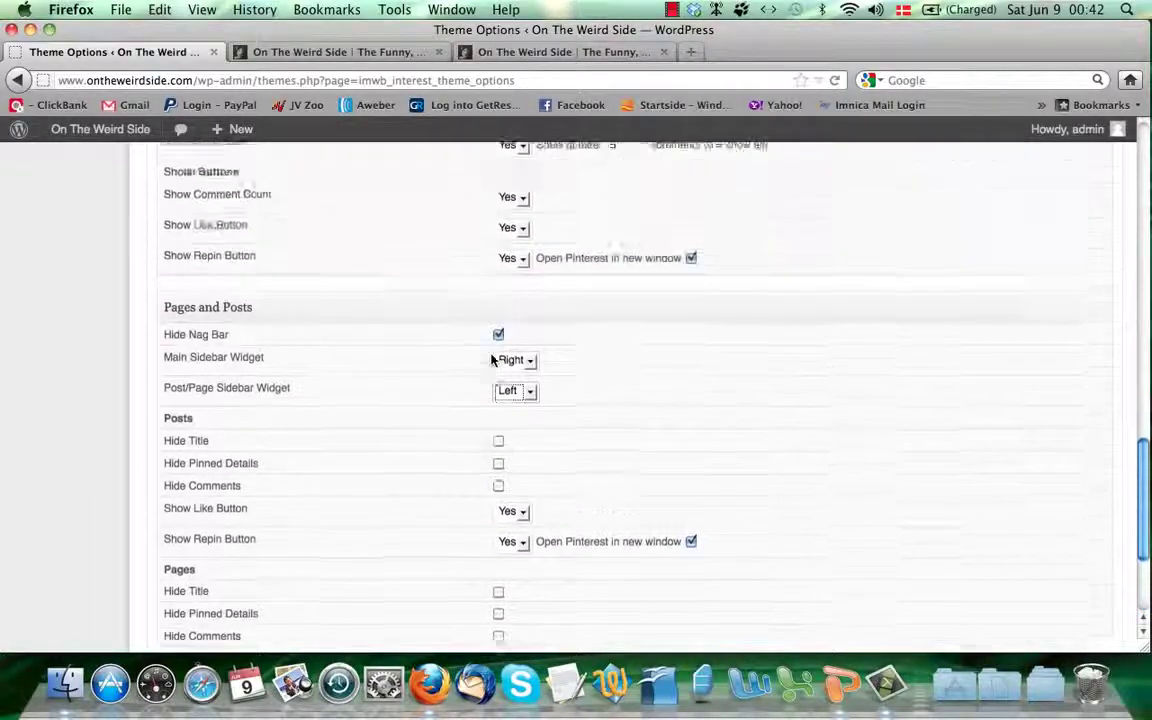
{"action": "scroll", "coordinate": [491, 360], "scroll_direction": "up", "scroll_amount": 12}
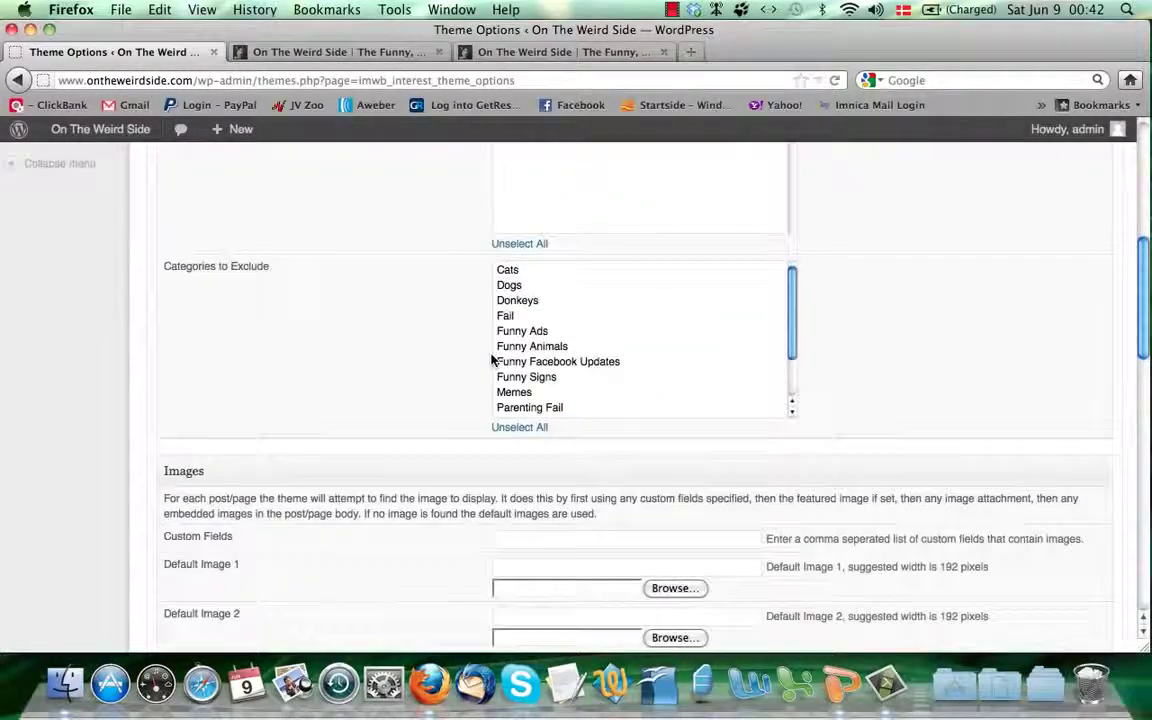
{"action": "scroll", "coordinate": [491, 360], "scroll_direction": "down", "scroll_amount": 15}
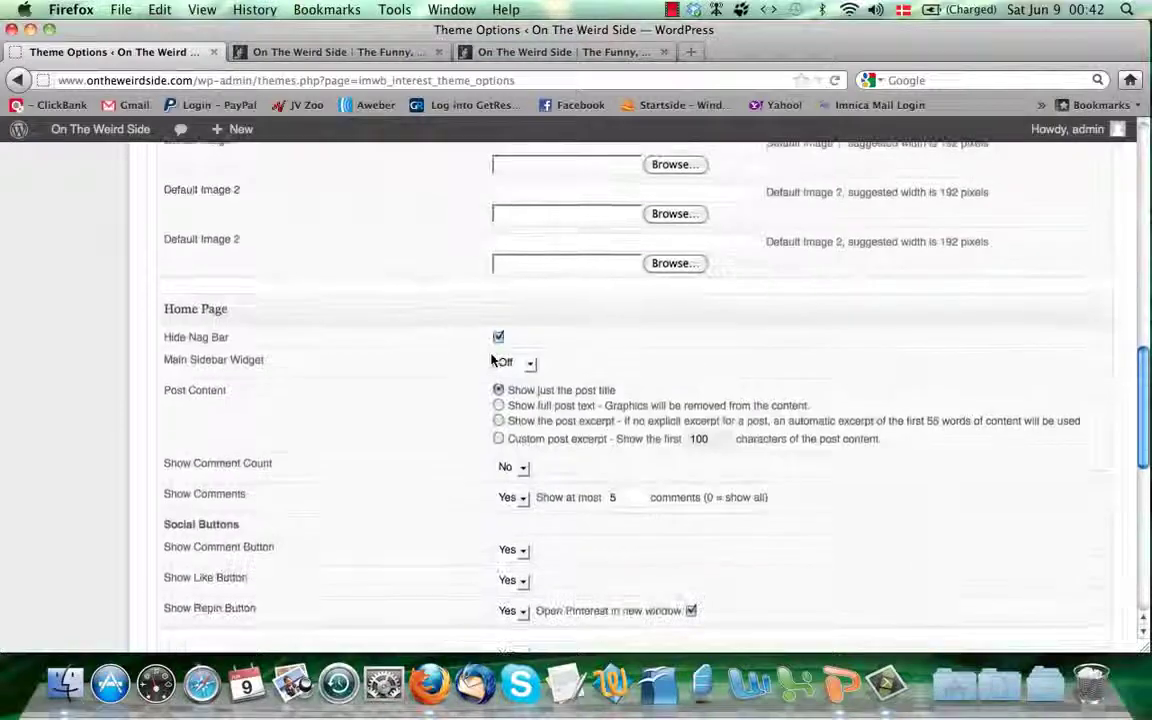
{"action": "scroll", "coordinate": [491, 360], "scroll_direction": "up", "scroll_amount": 11}
{"action": "scroll", "coordinate": [491, 360], "scroll_direction": "up", "scroll_amount": 8}
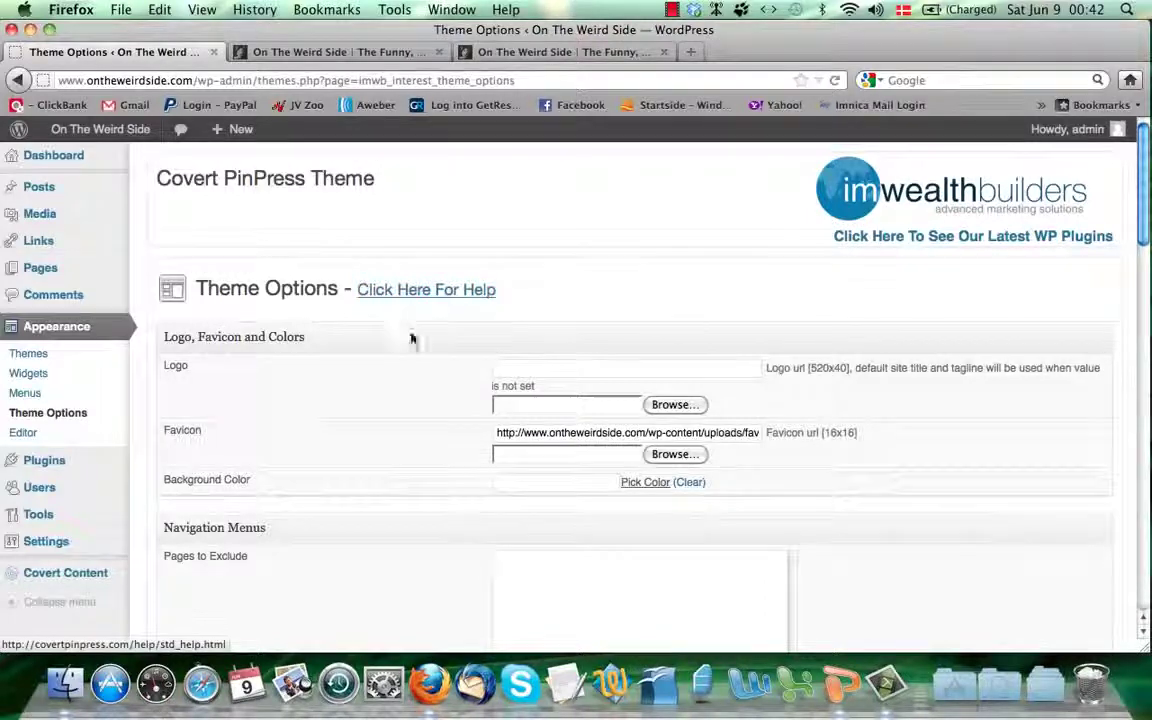
{"action": "scroll", "coordinate": [404, 360], "scroll_direction": "down", "scroll_amount": 3}
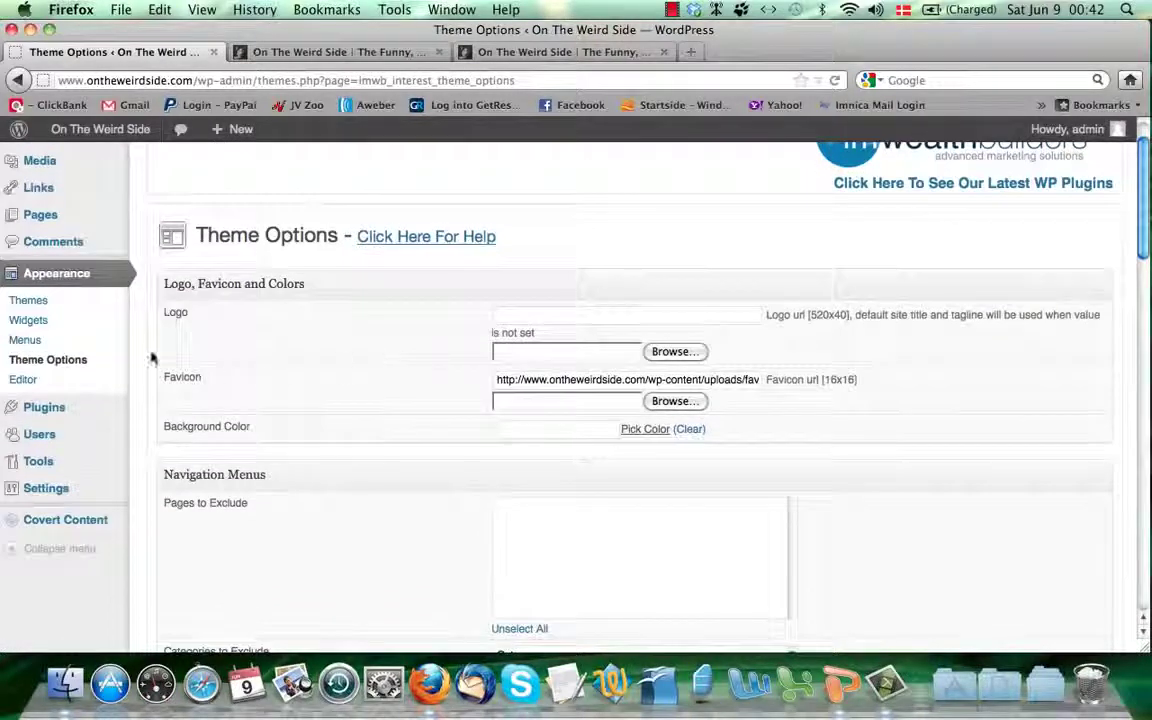
{"action": "left_click", "coordinate": [49, 326]}
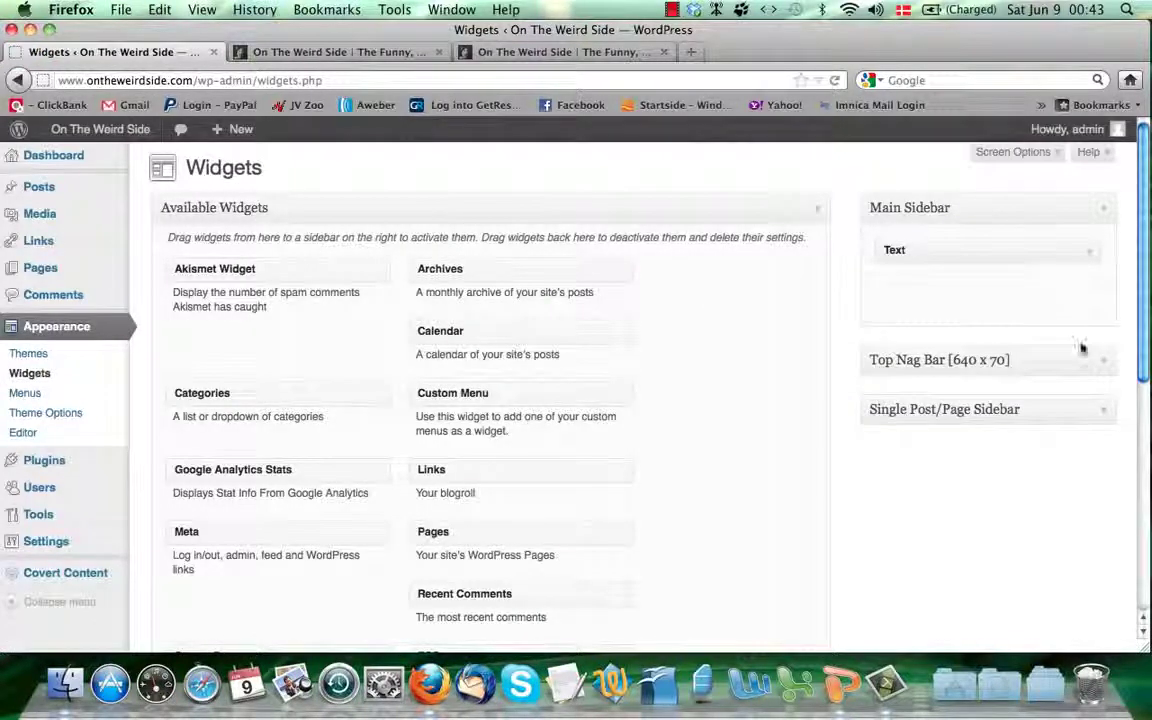
{"action": "left_click", "coordinate": [1100, 355]}
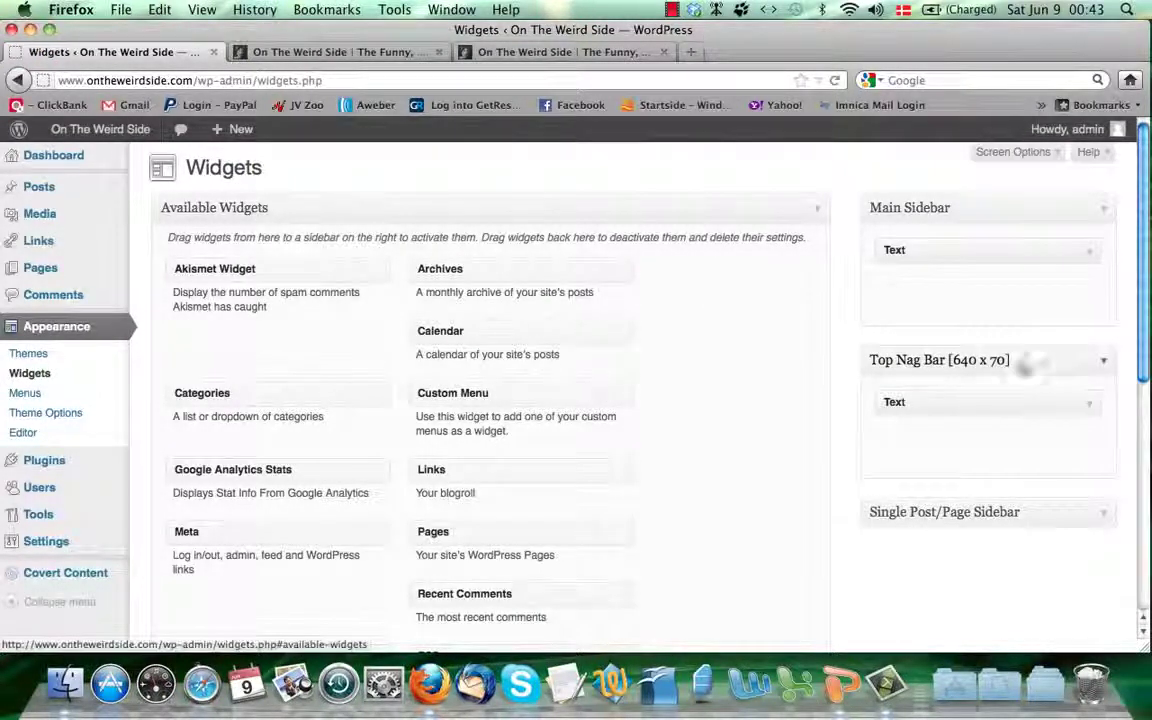
{"action": "left_click", "coordinate": [1088, 414]}
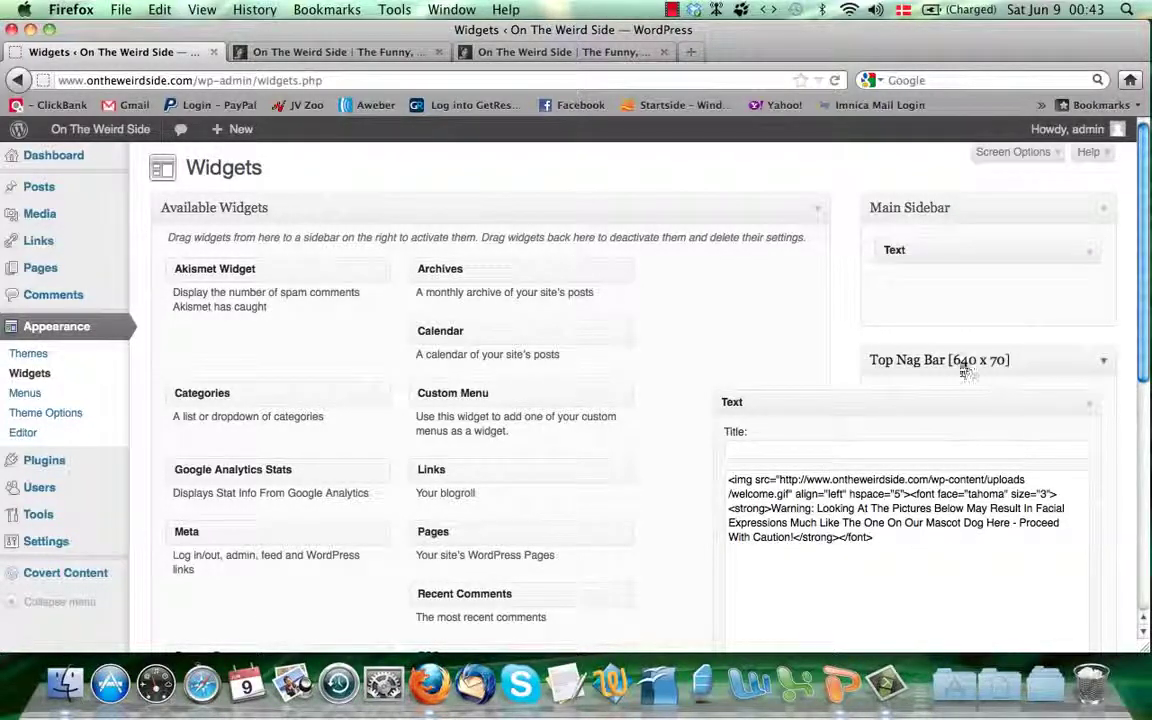
{"action": "left_click", "coordinate": [1086, 408]}
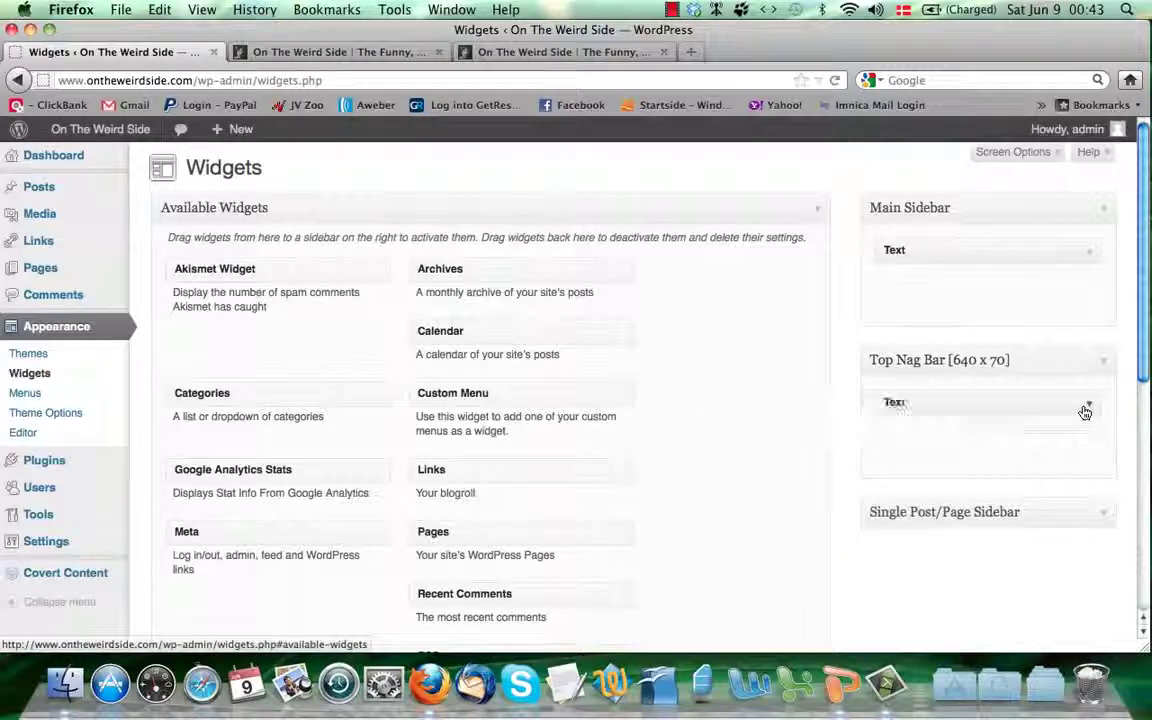
- View the Text widgets in the Main Sidebar and the Single Post/Page Sidebar, closing each one without changes
{"action": "left_click", "coordinate": [1089, 252]}
{"action": "left_click", "coordinate": [1092, 258]}
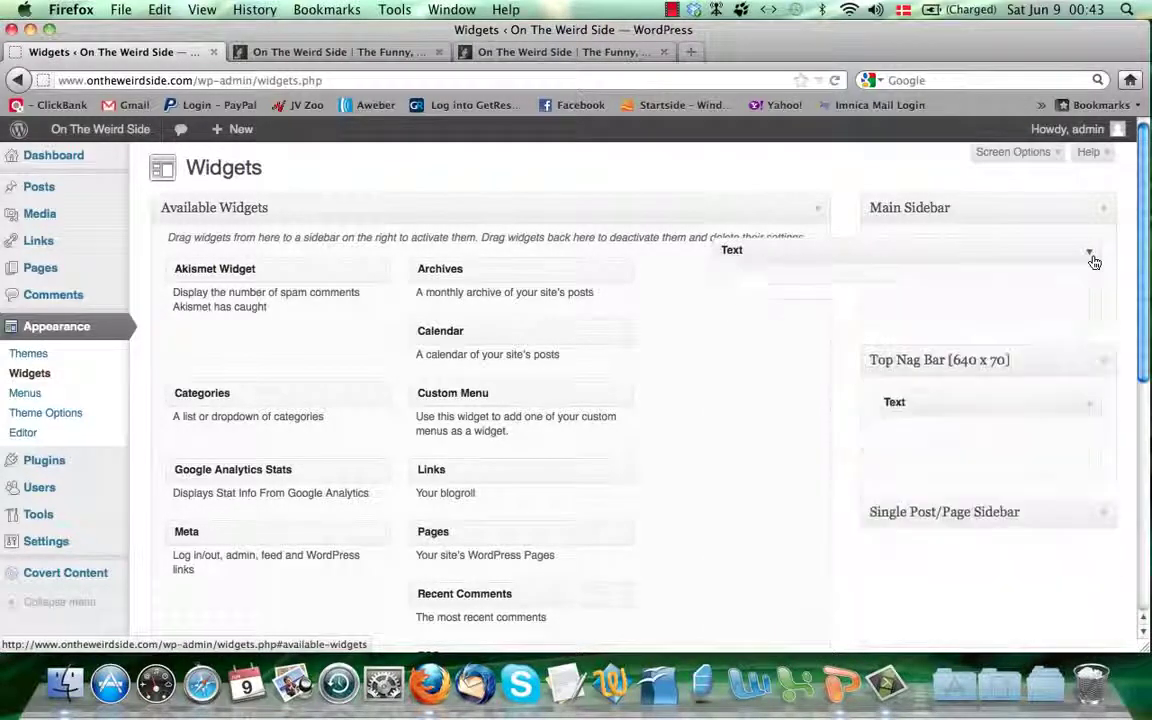
{"action": "scroll", "coordinate": [980, 300], "scroll_direction": "down", "scroll_amount": 1}
{"action": "scroll", "coordinate": [980, 300], "scroll_direction": "down", "scroll_amount": 1}
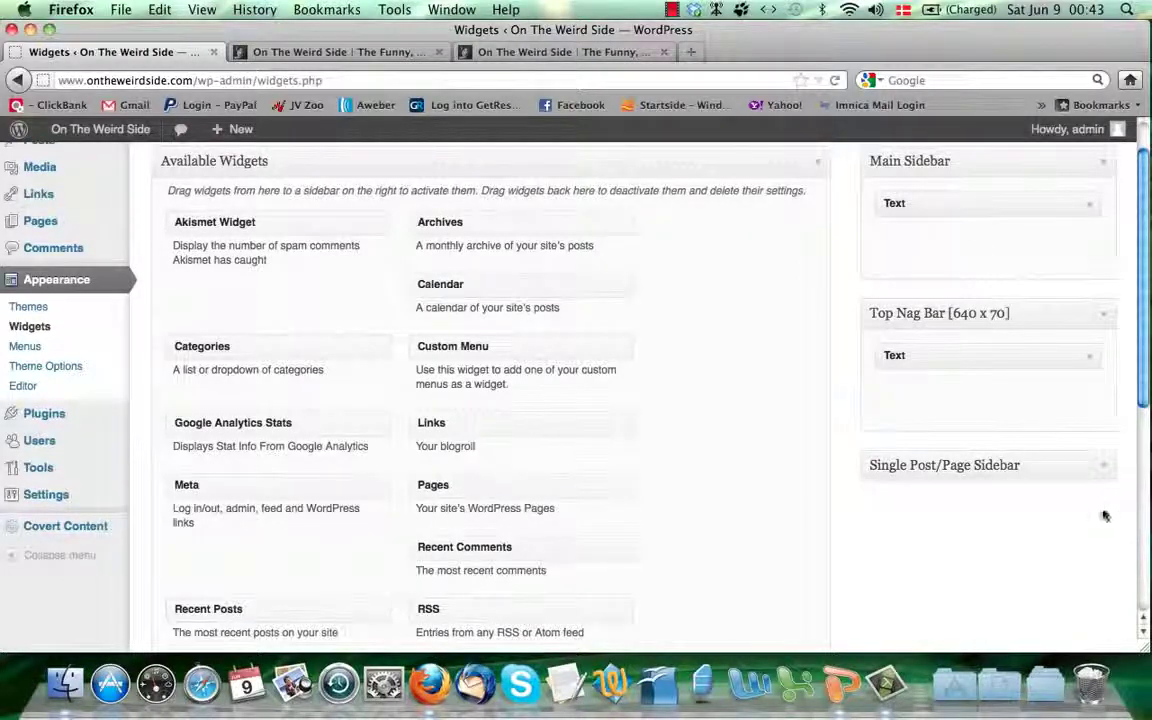
{"action": "left_click", "coordinate": [1103, 468]}
{"action": "left_click", "coordinate": [1091, 509]}
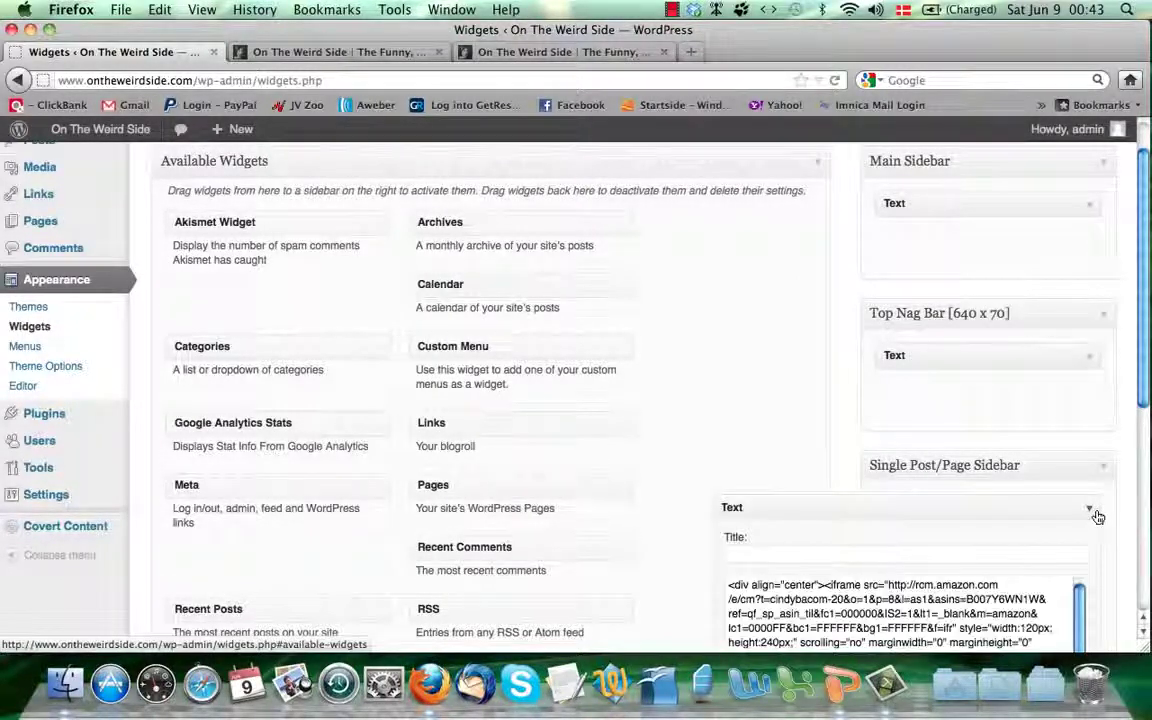
{"action": "scroll", "coordinate": [1098, 516], "scroll_direction": "down", "scroll_amount": 4}
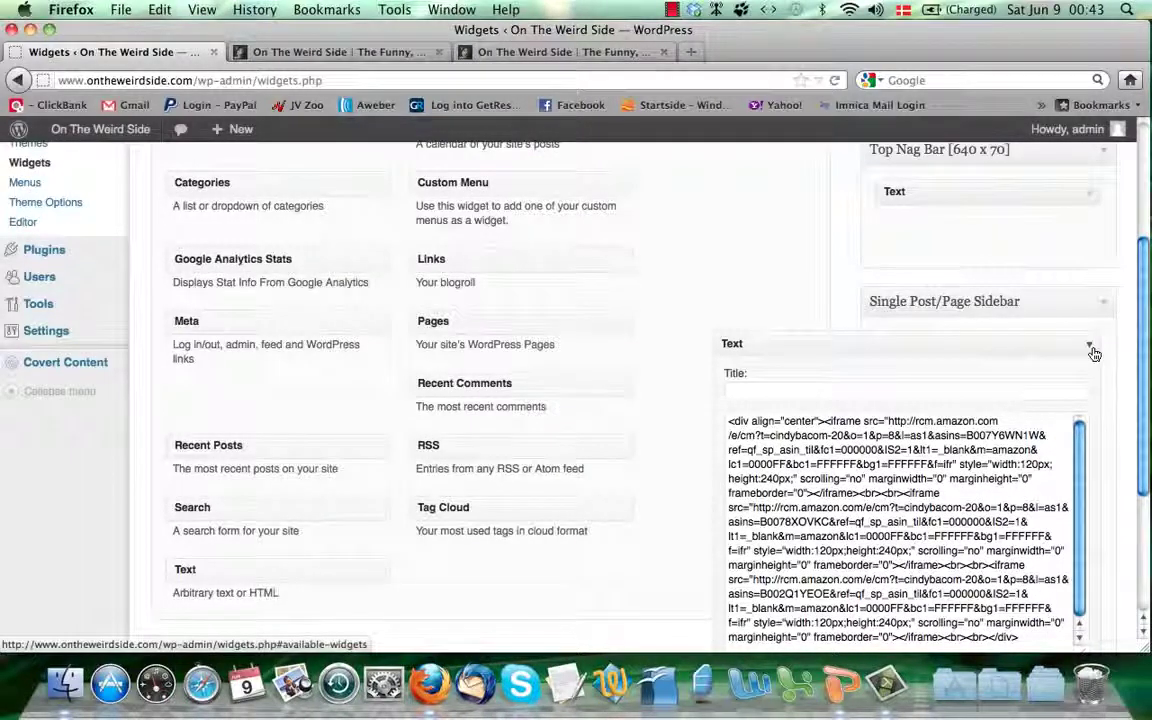
{"action": "left_click", "coordinate": [1091, 350]}
{"action": "scroll", "coordinate": [972, 437], "scroll_direction": "up", "scroll_amount": 5}
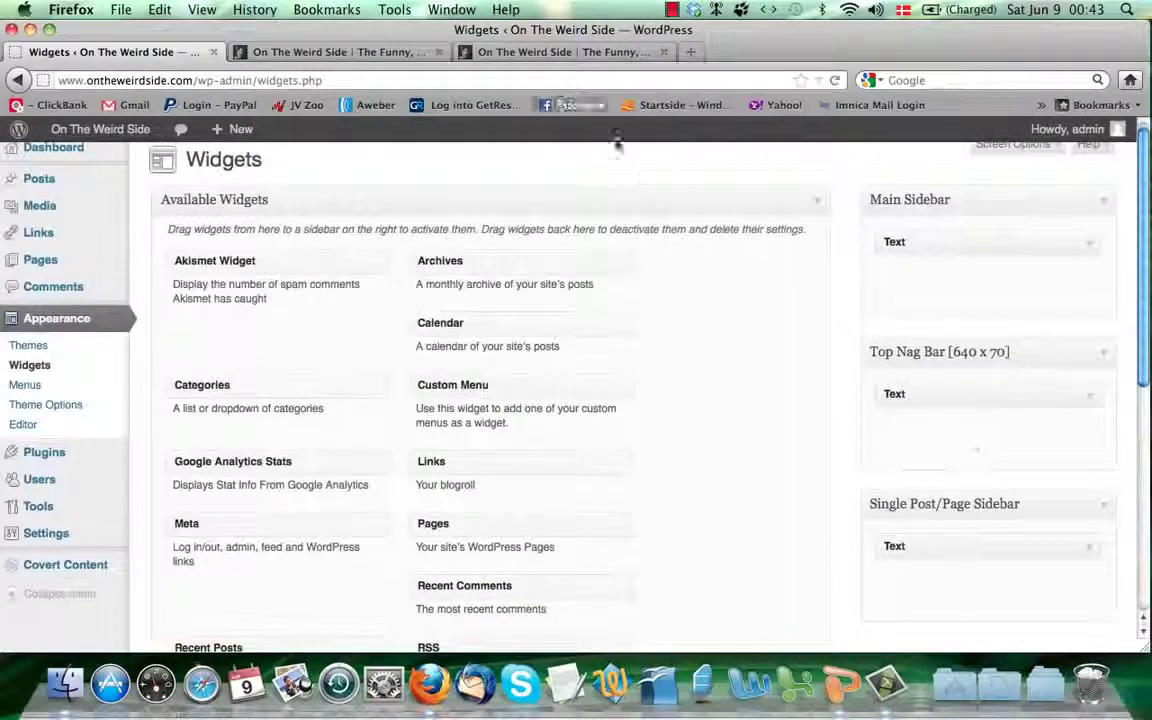
- Open the Best Ad Placement Ever post from the blog's front page, and return to the Widgets page
{"action": "left_click", "coordinate": [565, 52]}
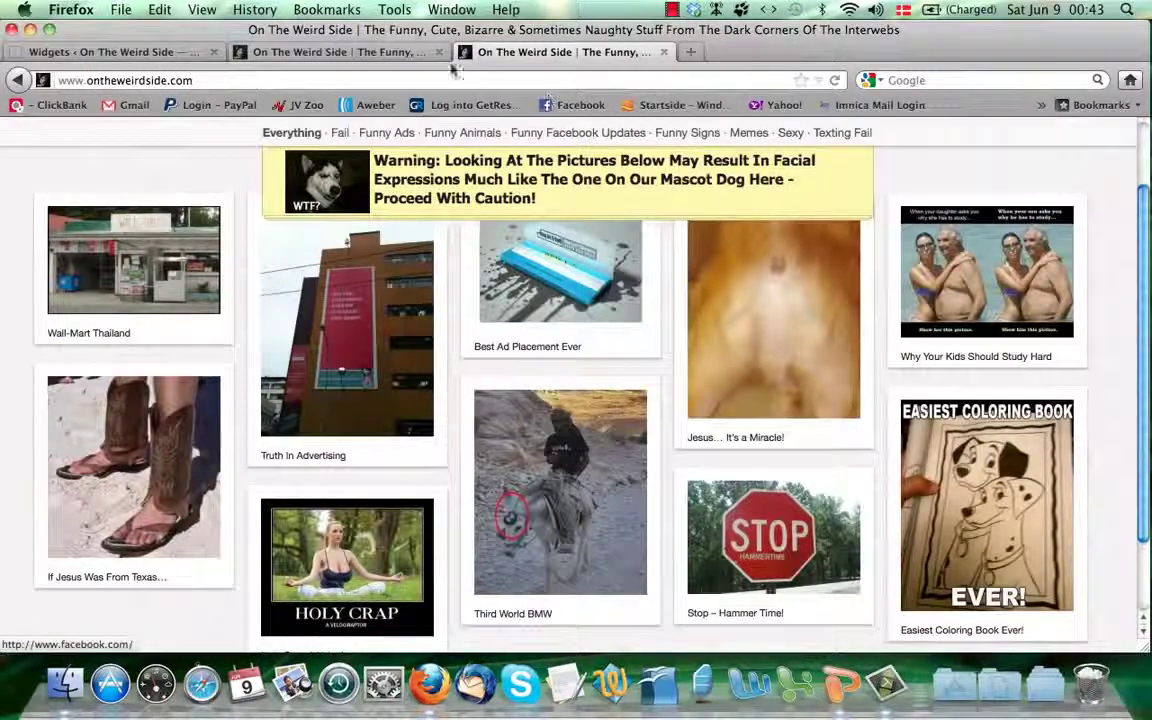
{"action": "left_click", "coordinate": [591, 305]}
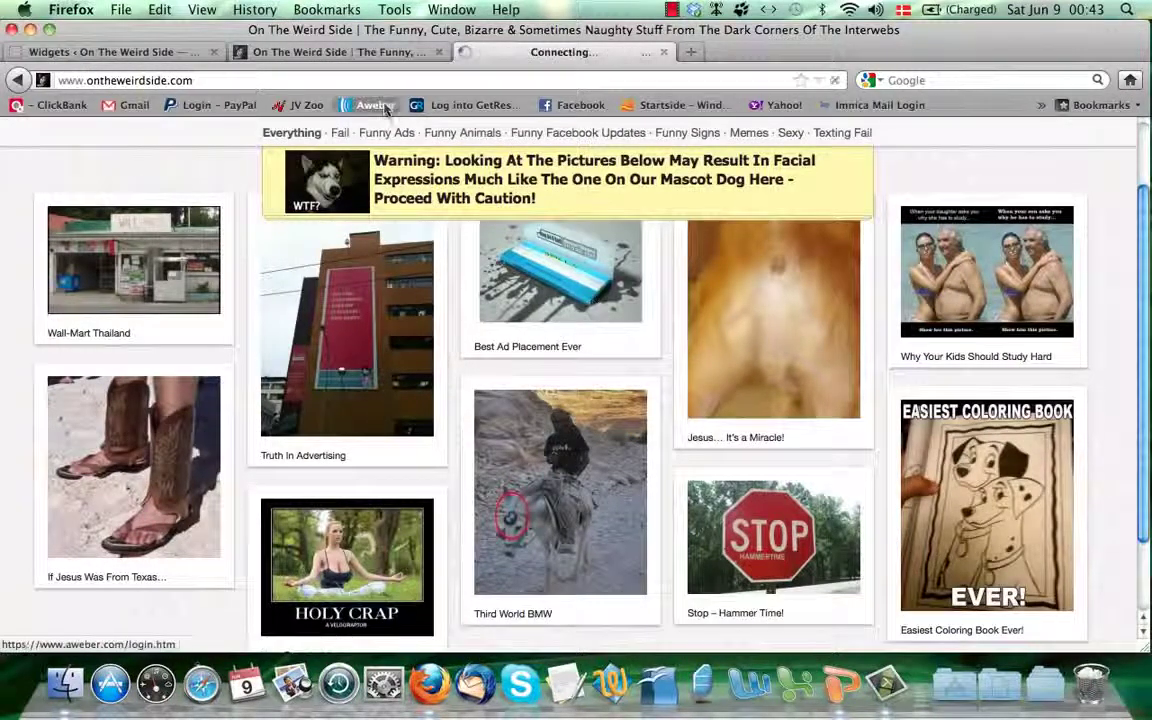
{"action": "left_click", "coordinate": [348, 49]}
{"action": "left_click", "coordinate": [130, 52]}
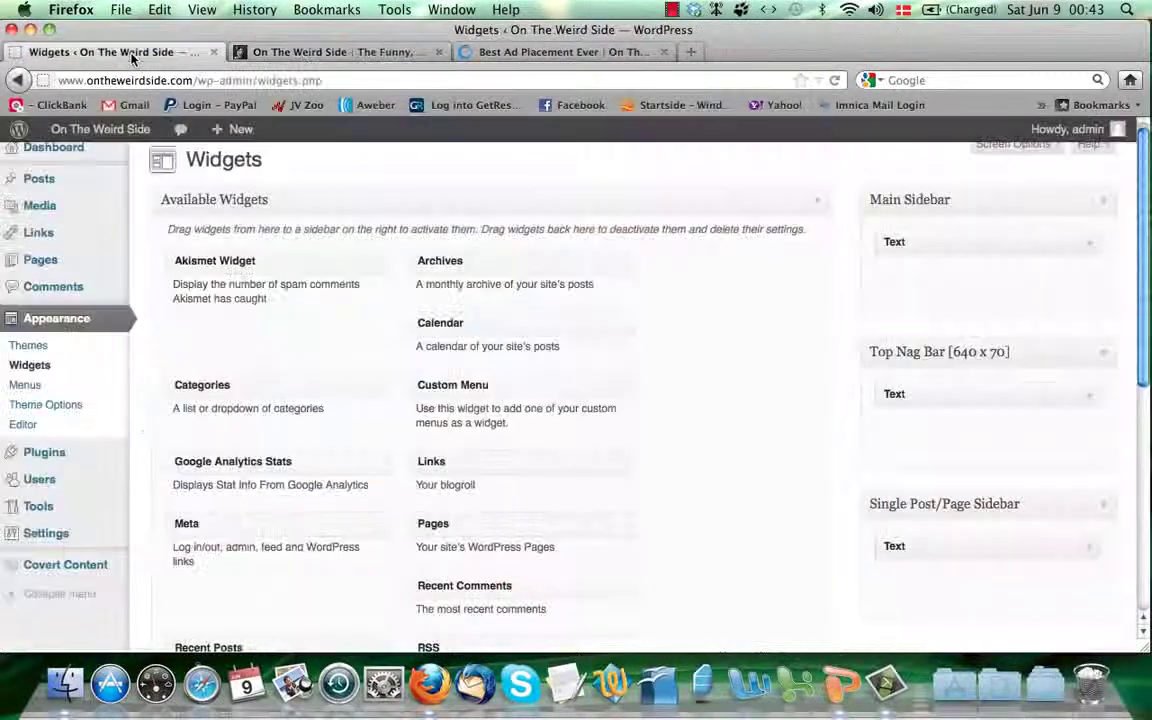
- Open the comments of the Truth In Advertising post from the front page, view the post, and go back to the front page
{"action": "left_click", "coordinate": [314, 51]}
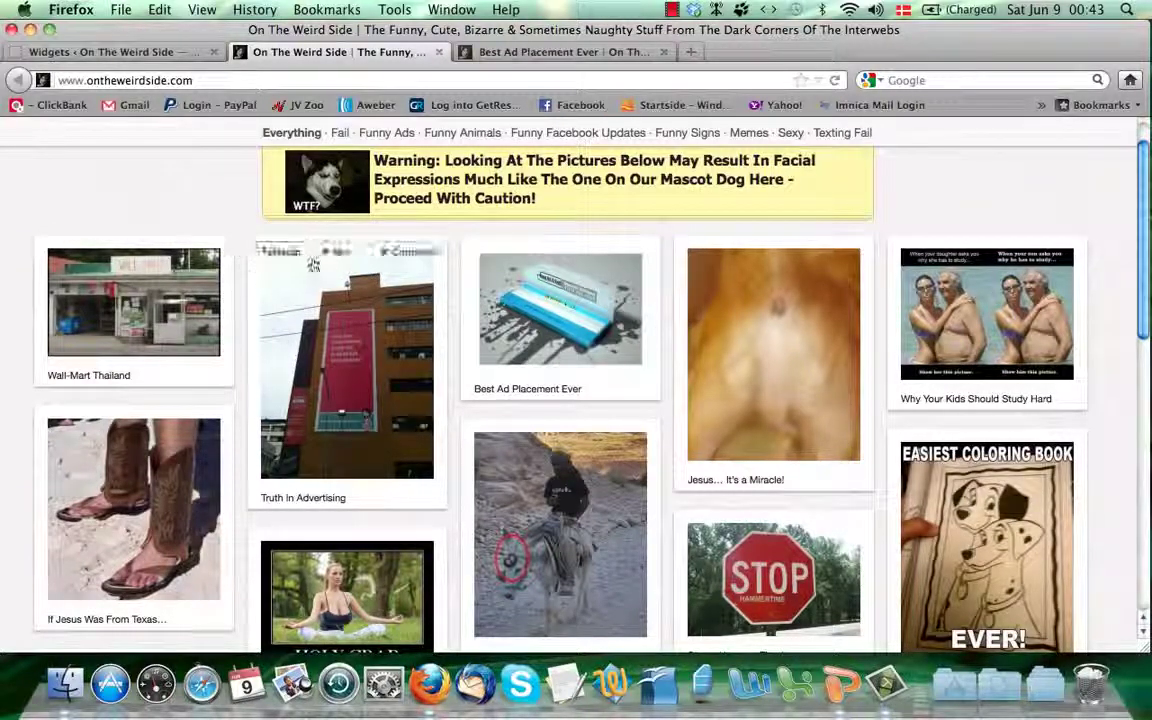
{"action": "left_click", "coordinate": [401, 259]}
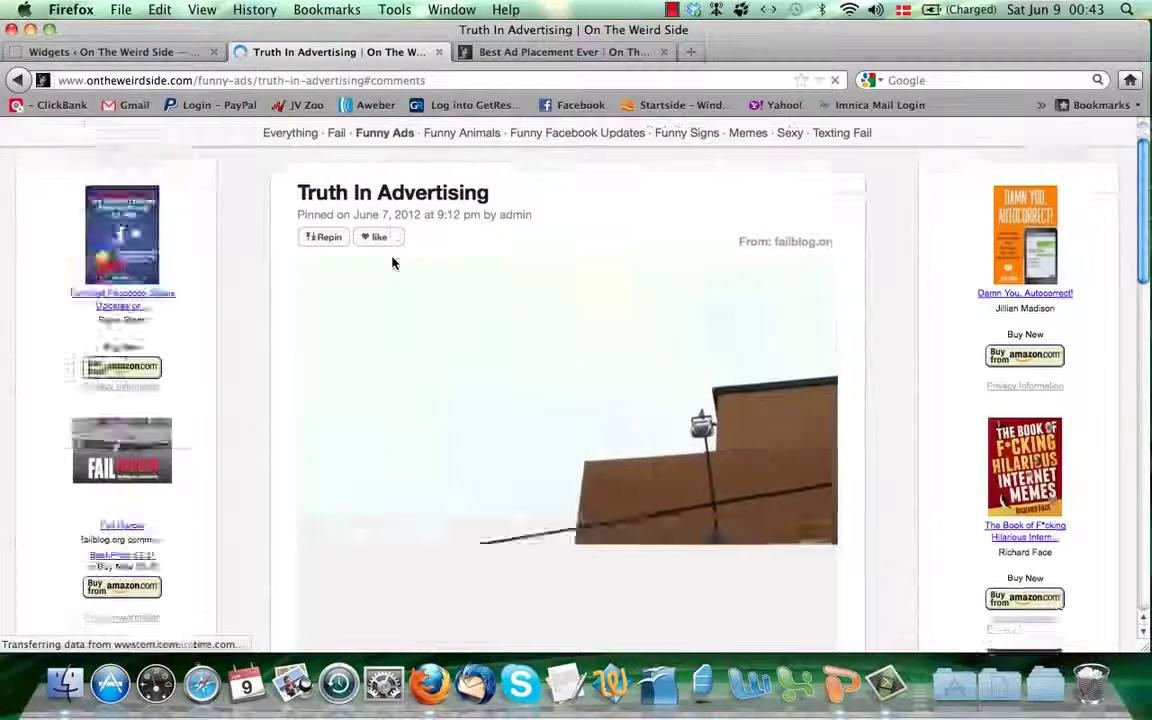
{"action": "scroll", "coordinate": [396, 260], "scroll_direction": "down", "scroll_amount": 10}
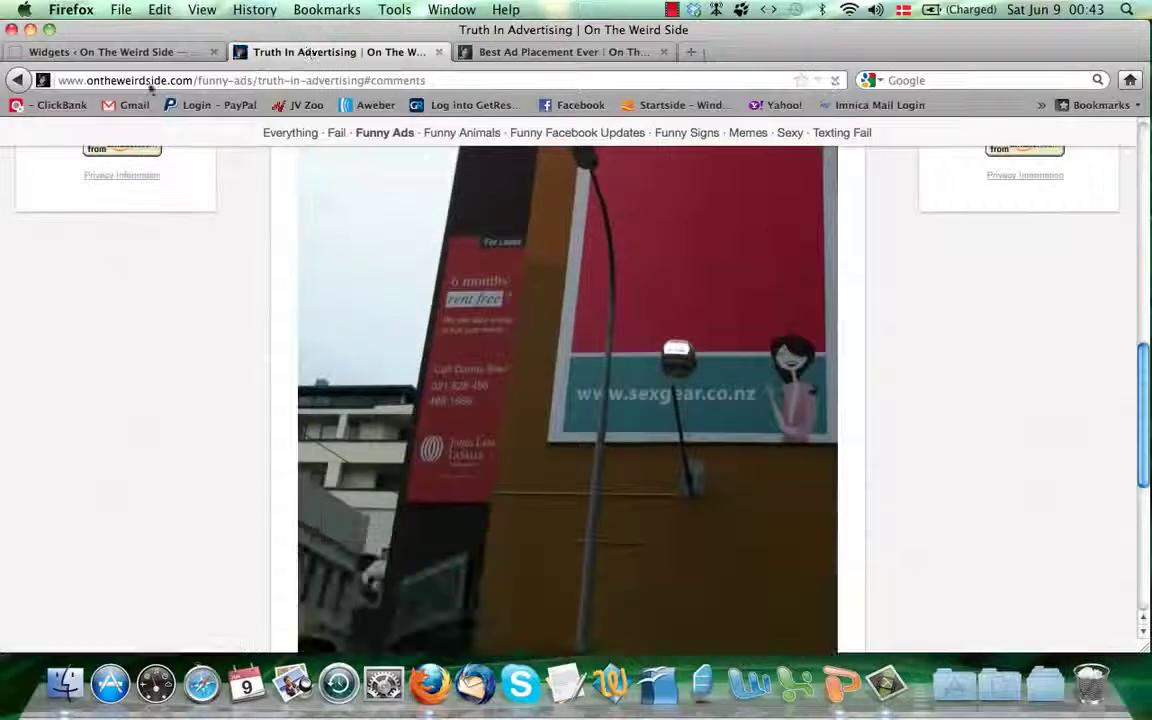
{"action": "left_click", "coordinate": [18, 82]}
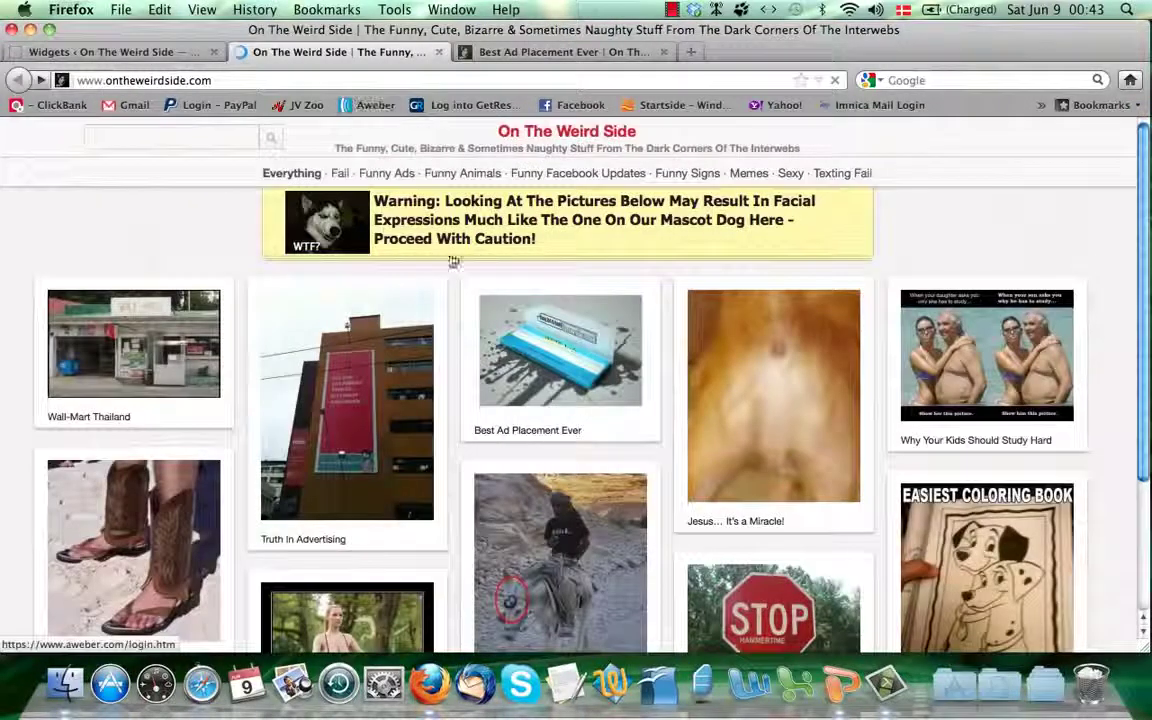
- Open the Pinterest repin form for the Truth In Advertising post, view its board choices, and close the form without pinning
{"action": "mouse_move", "coordinate": [362, 312]}
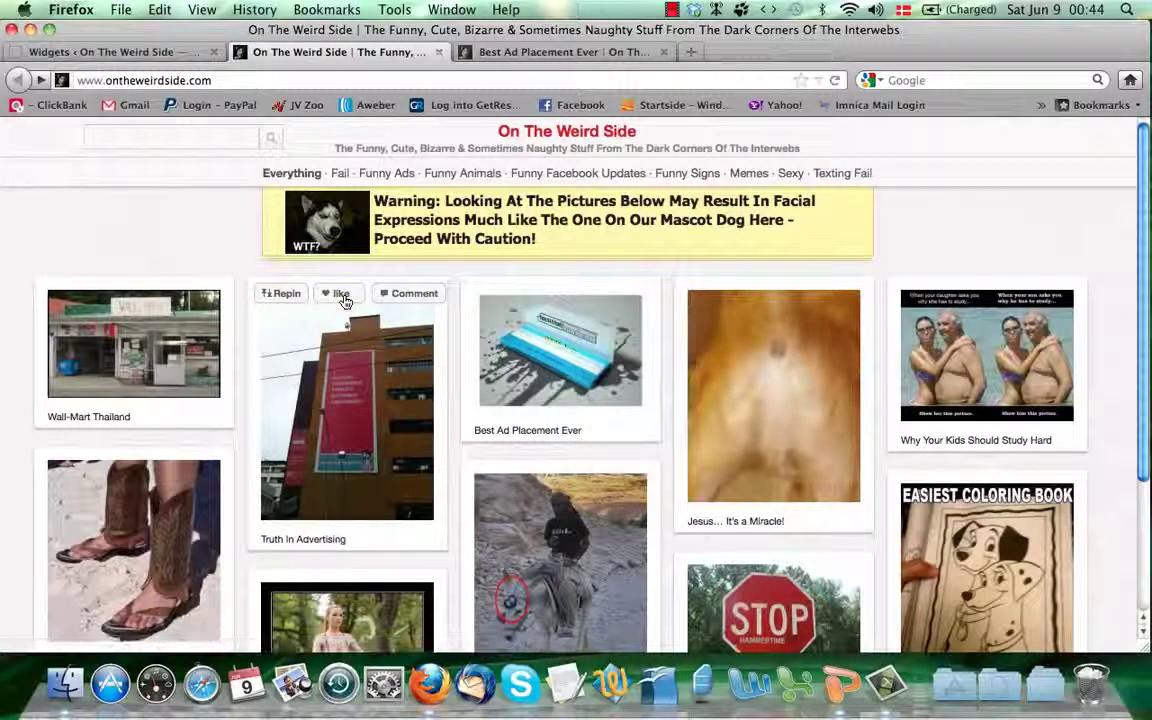
{"action": "left_click", "coordinate": [284, 294]}
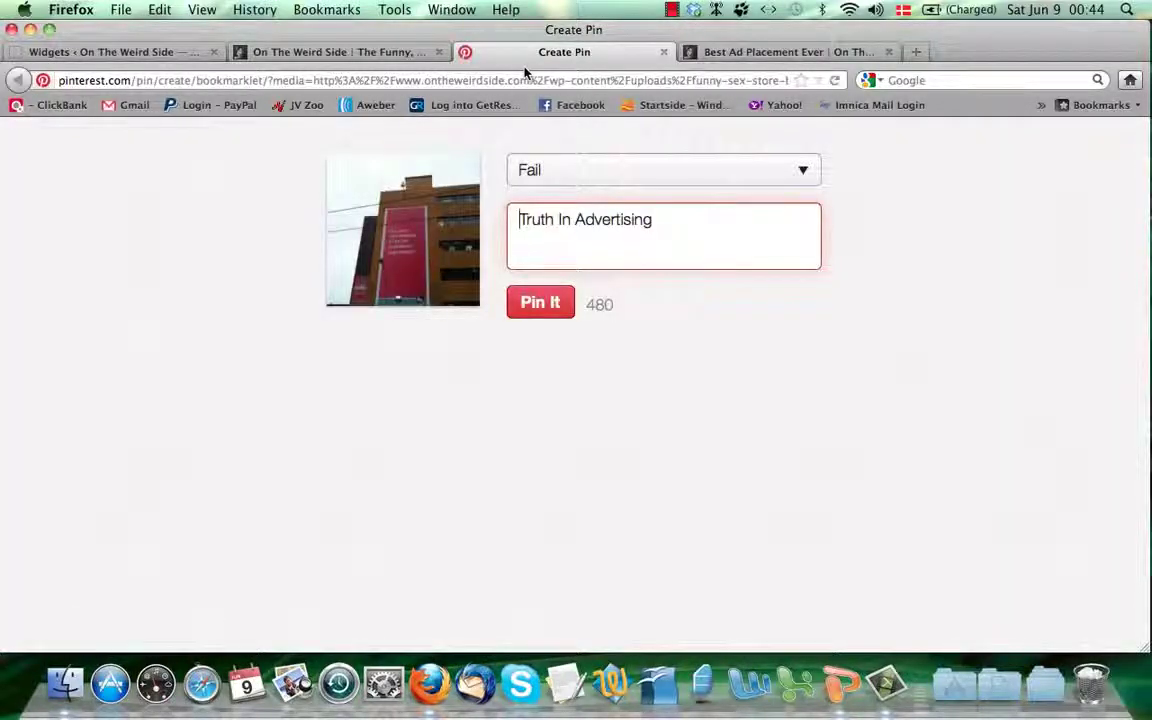
{"action": "left_click", "coordinate": [384, 56]}
{"action": "mouse_move", "coordinate": [342, 291]}
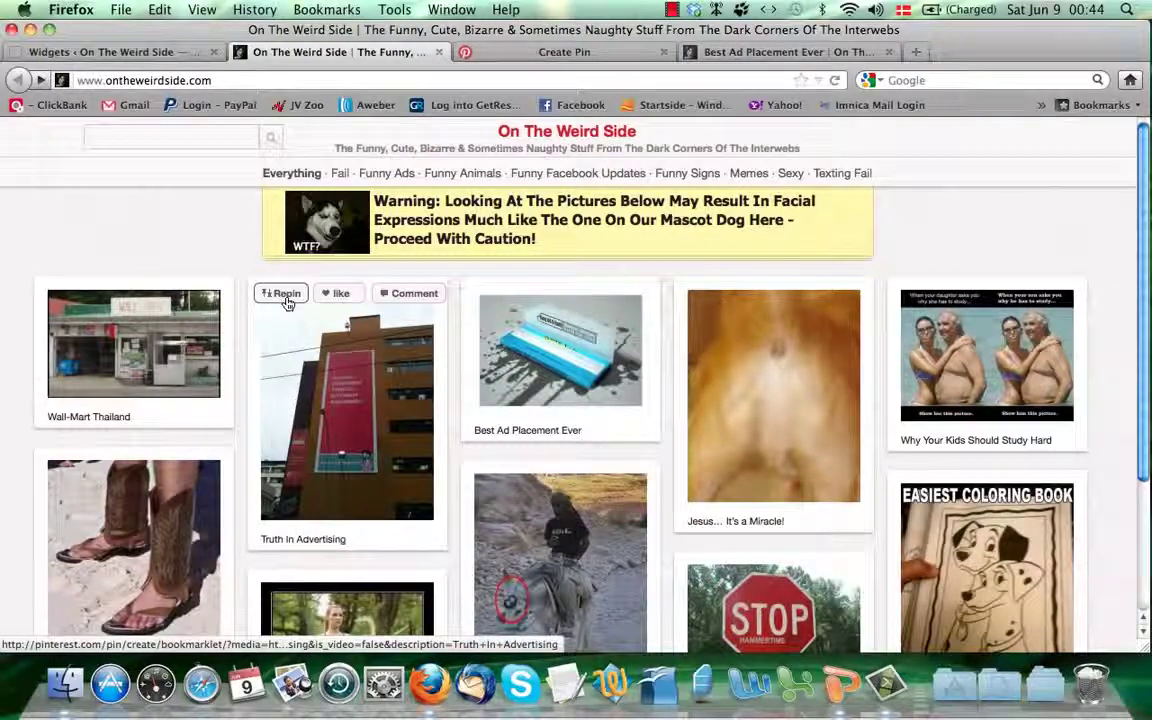
{"action": "left_click", "coordinate": [515, 56]}
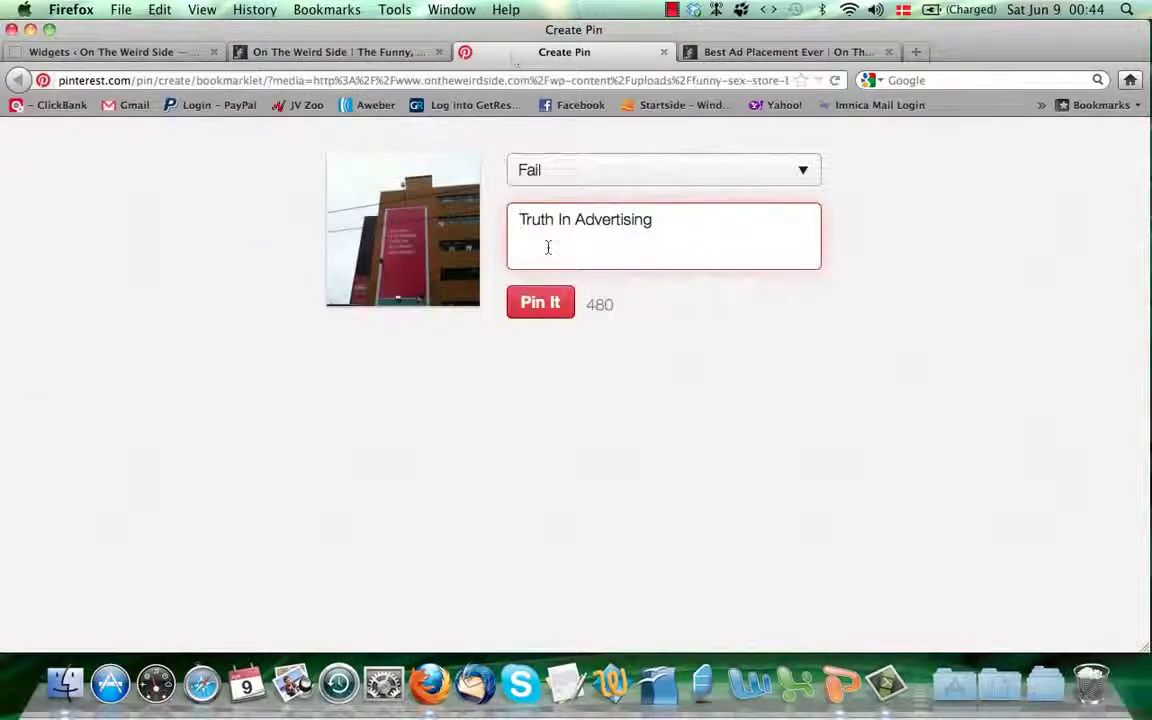
{"action": "left_click", "coordinate": [540, 182]}
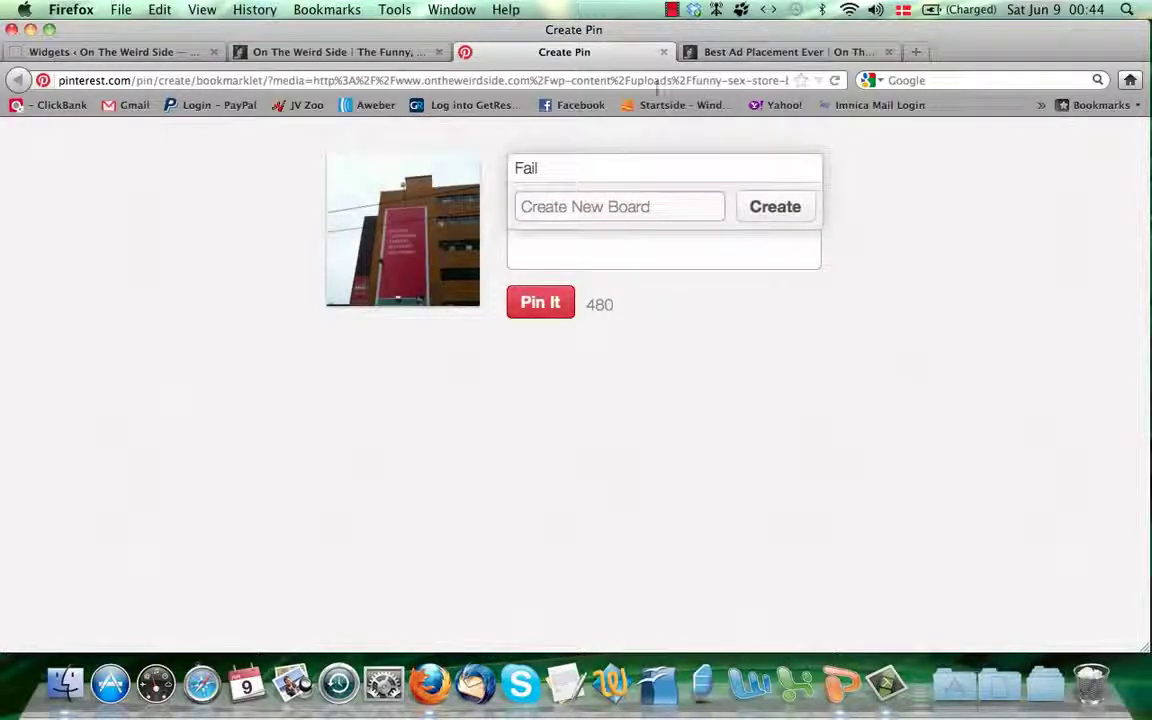
{"action": "left_click", "coordinate": [663, 52]}
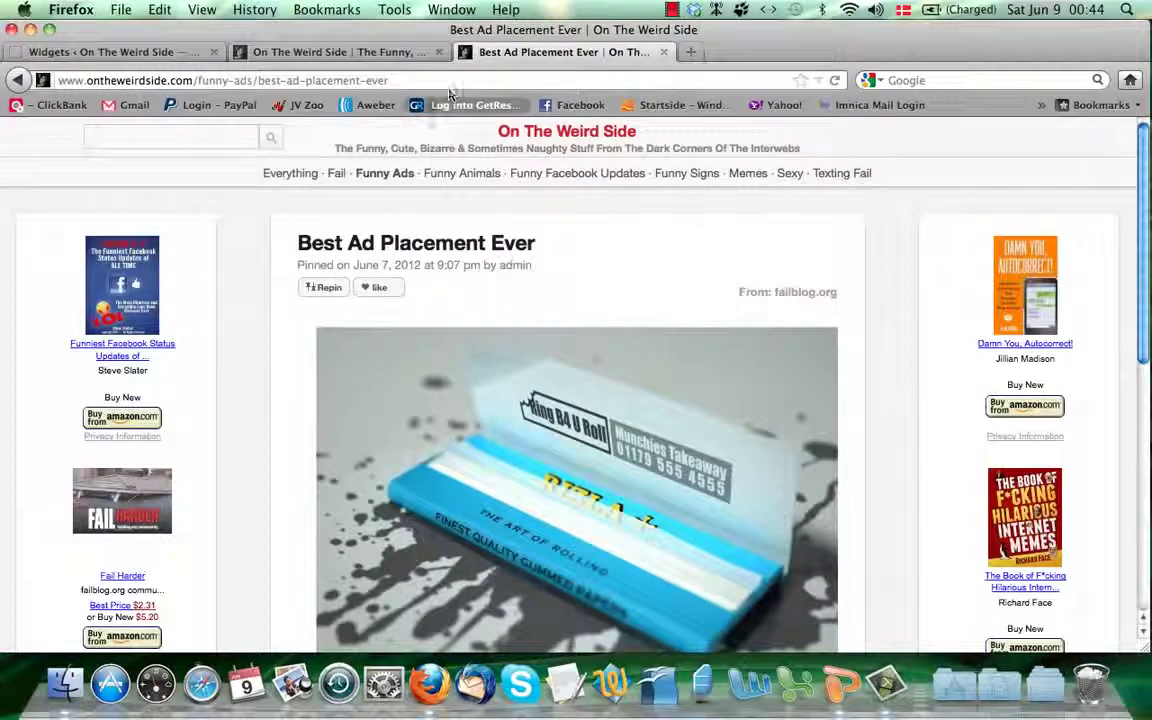
- Close the opened post's page, start a repin of Best Ad Placement Ever from the front page, and view the available boards
{"action": "left_click", "coordinate": [663, 52]}
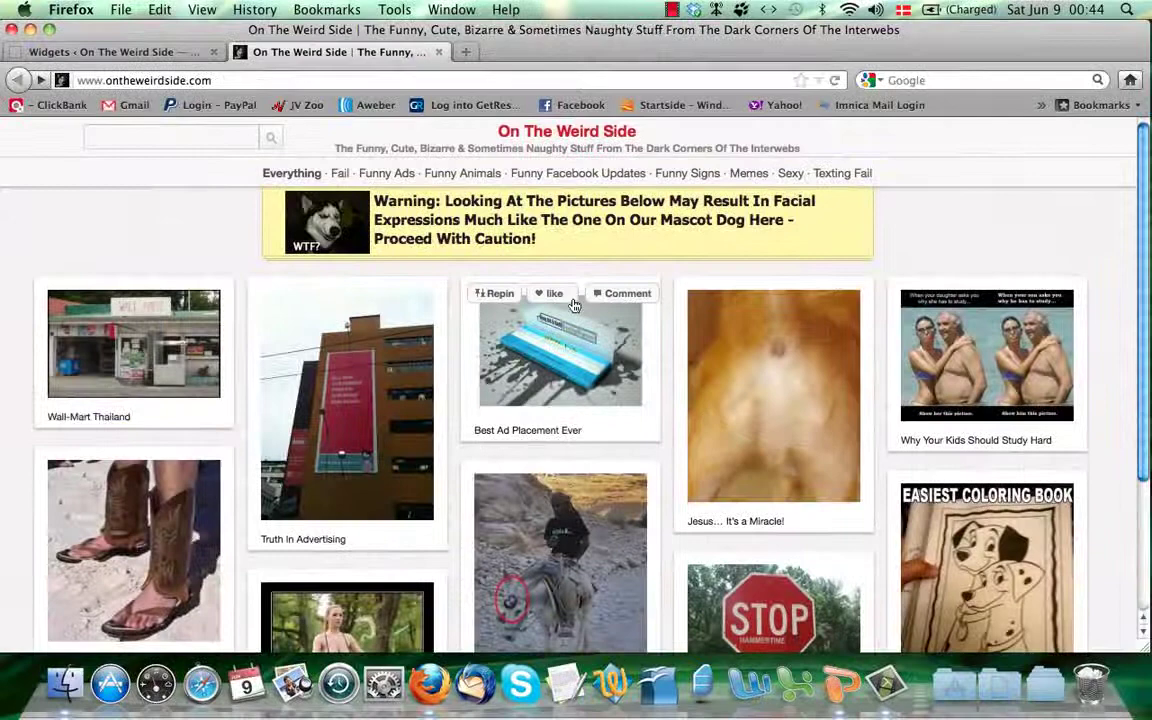
{"action": "left_click", "coordinate": [507, 304]}
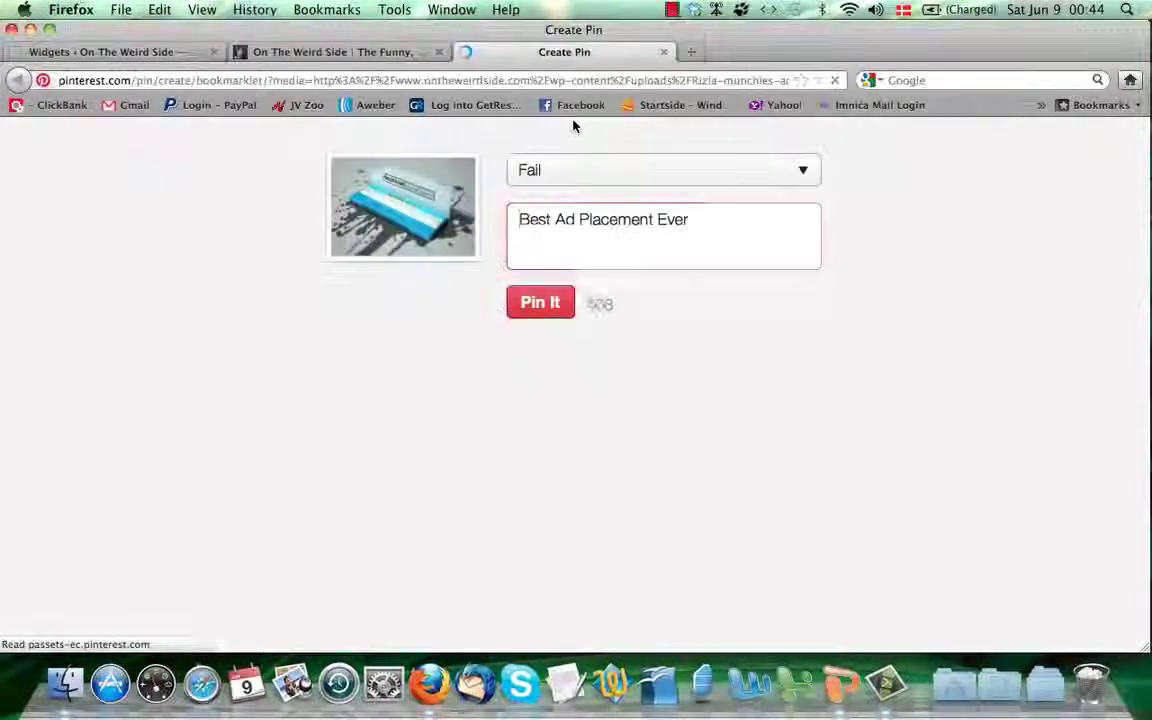
{"action": "left_click", "coordinate": [581, 180]}
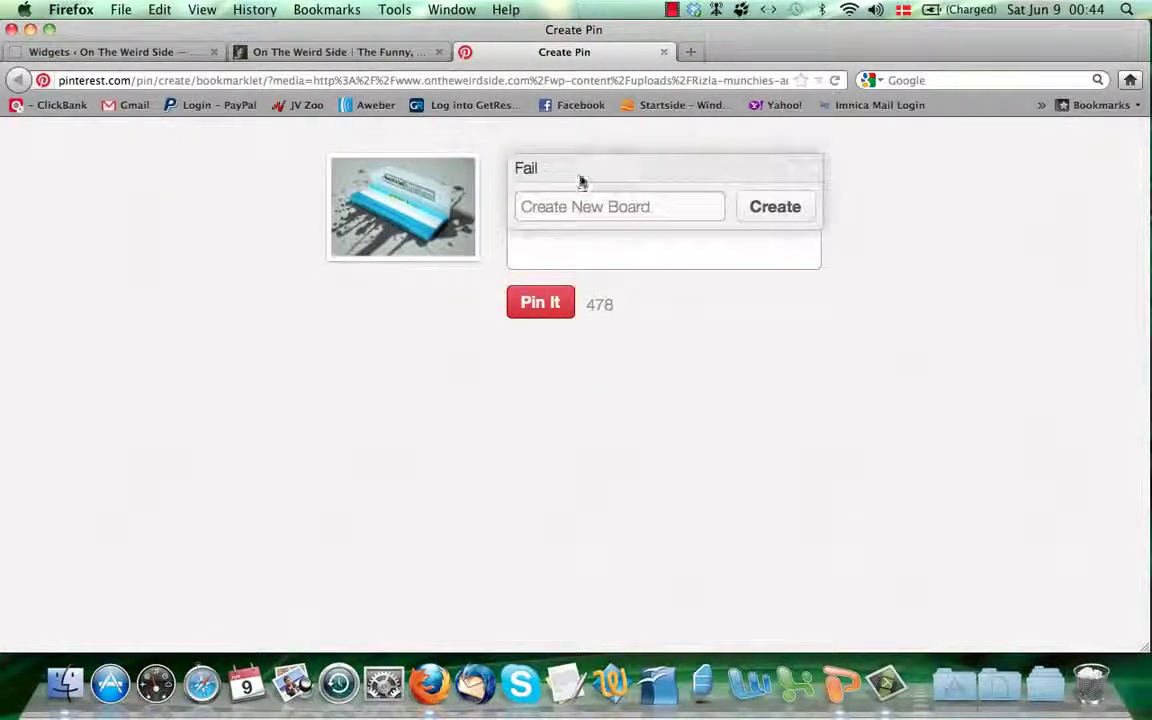
- Create a new Pinterest board named Funny Ads and pin the Best Ad Placement Ever image to it
{"action": "left_click", "coordinate": [577, 207]}
{"action": "type", "text": "Funny Ads"}
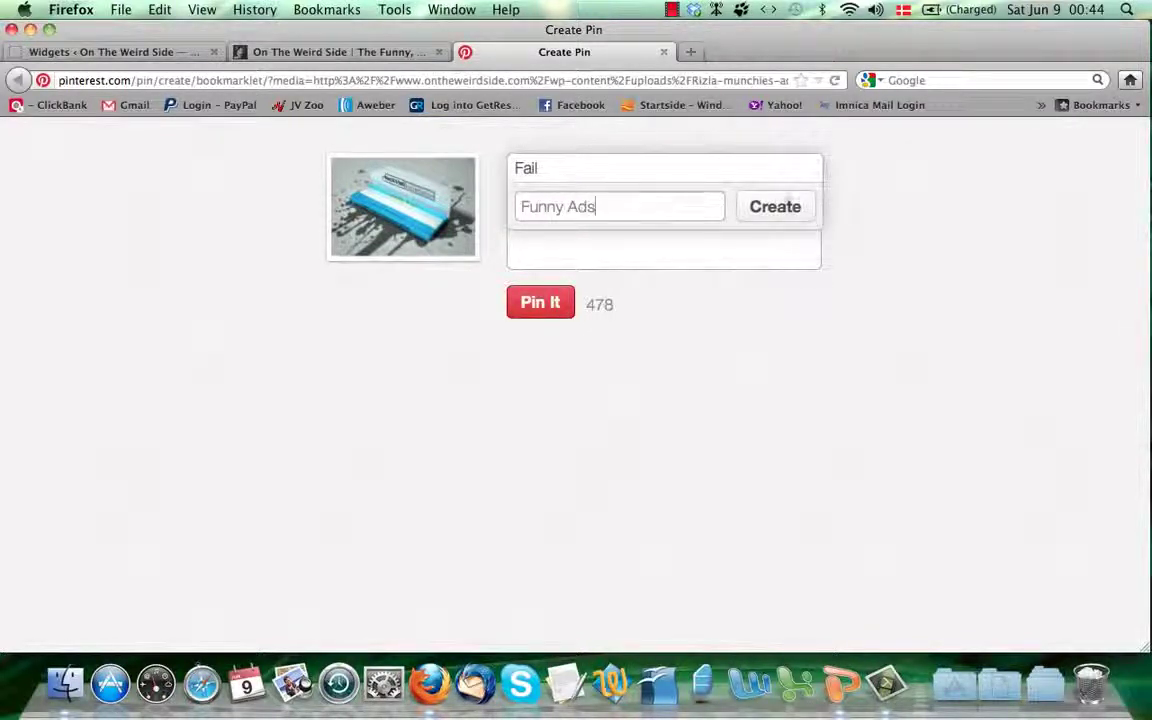
{"action": "left_click", "coordinate": [760, 216]}
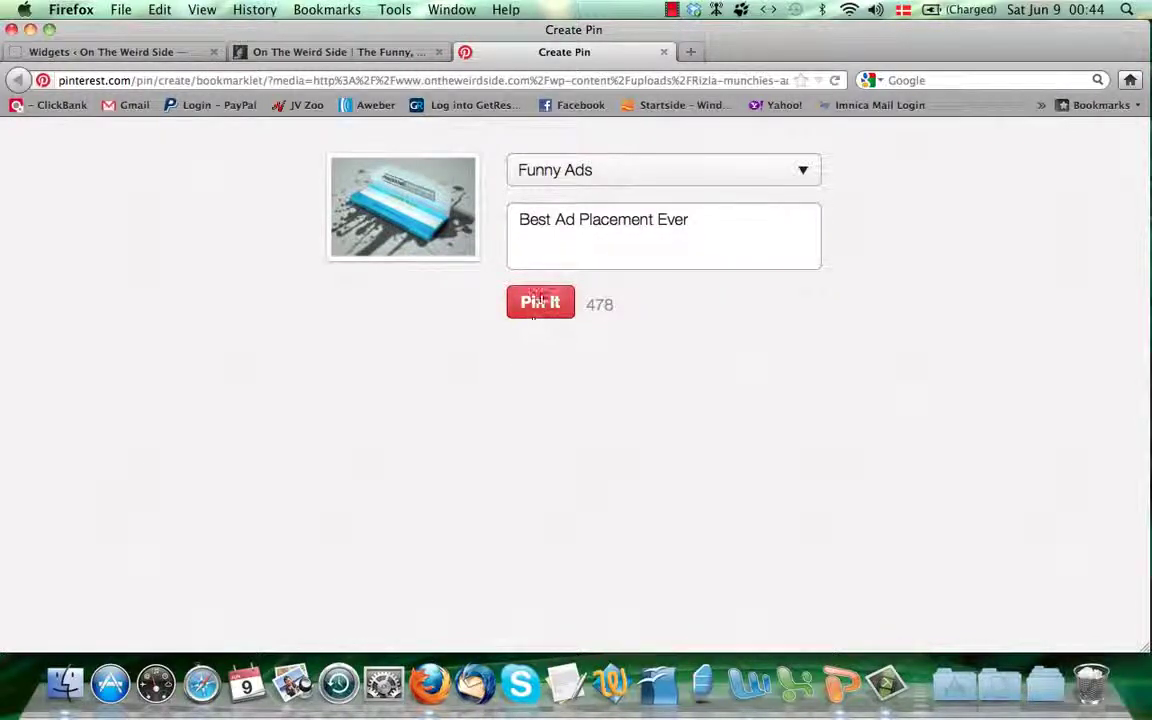
{"action": "left_click", "coordinate": [538, 302]}
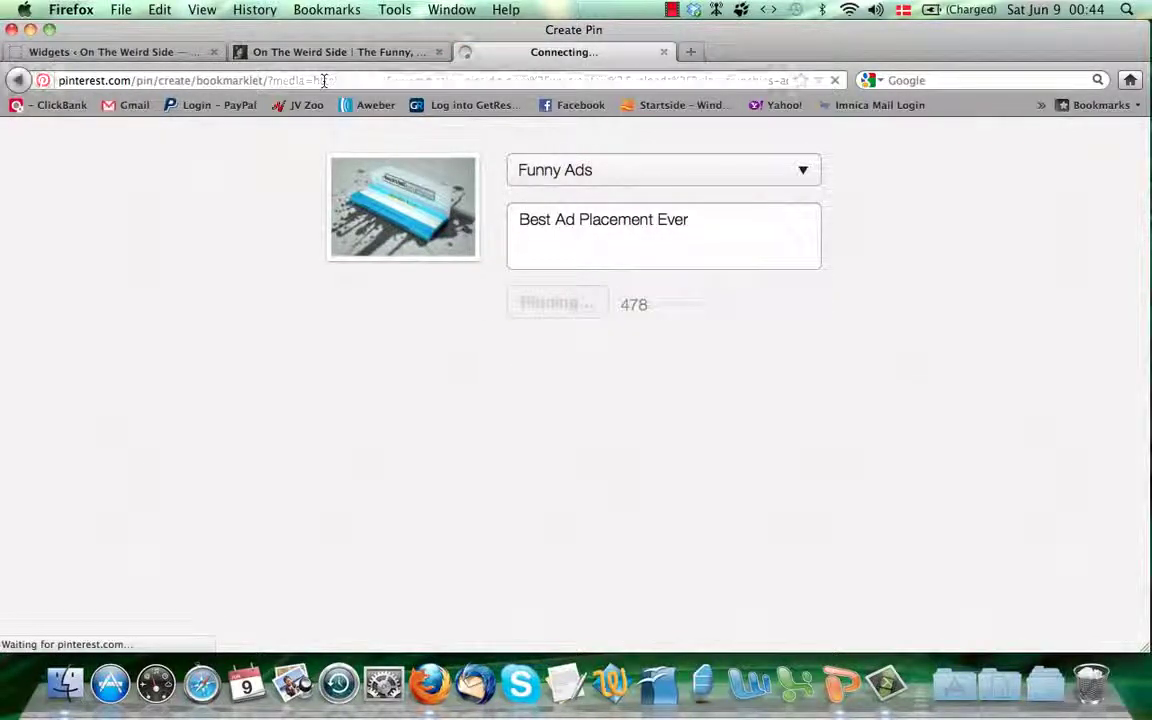
- View the new Best Ad Placement Ever pin and its source link on Pinterest, and close both Pinterest pages
{"action": "left_click", "coordinate": [395, 280]}
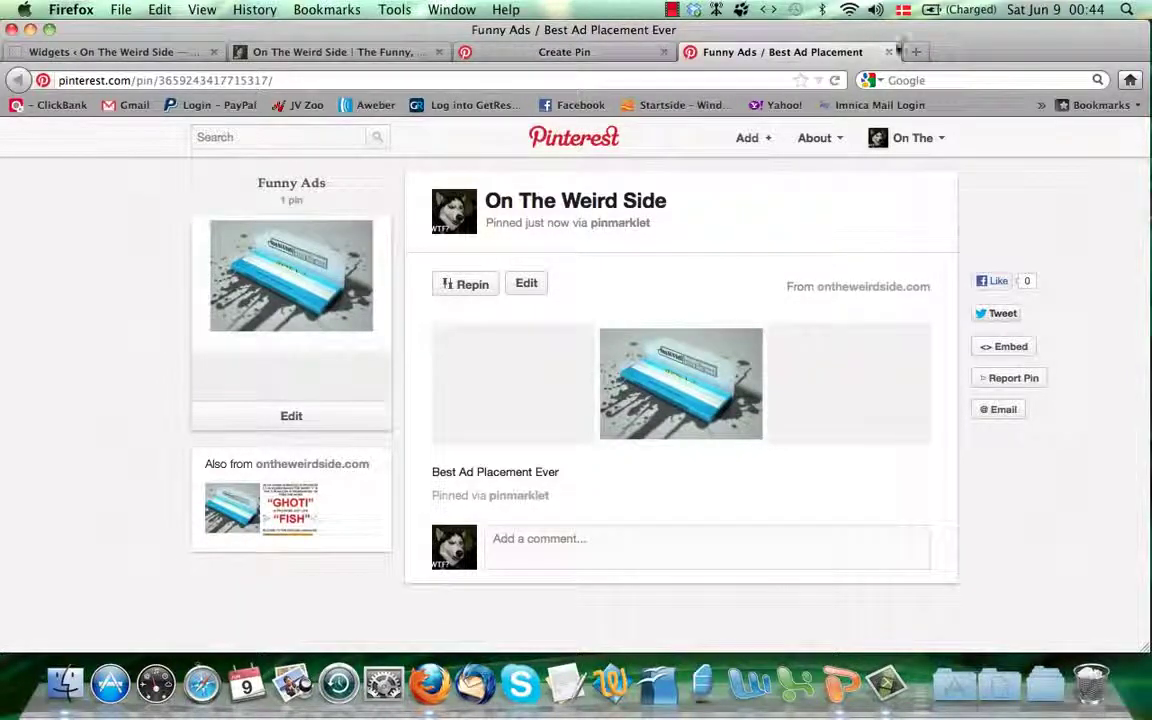
{"action": "left_click", "coordinate": [890, 53]}
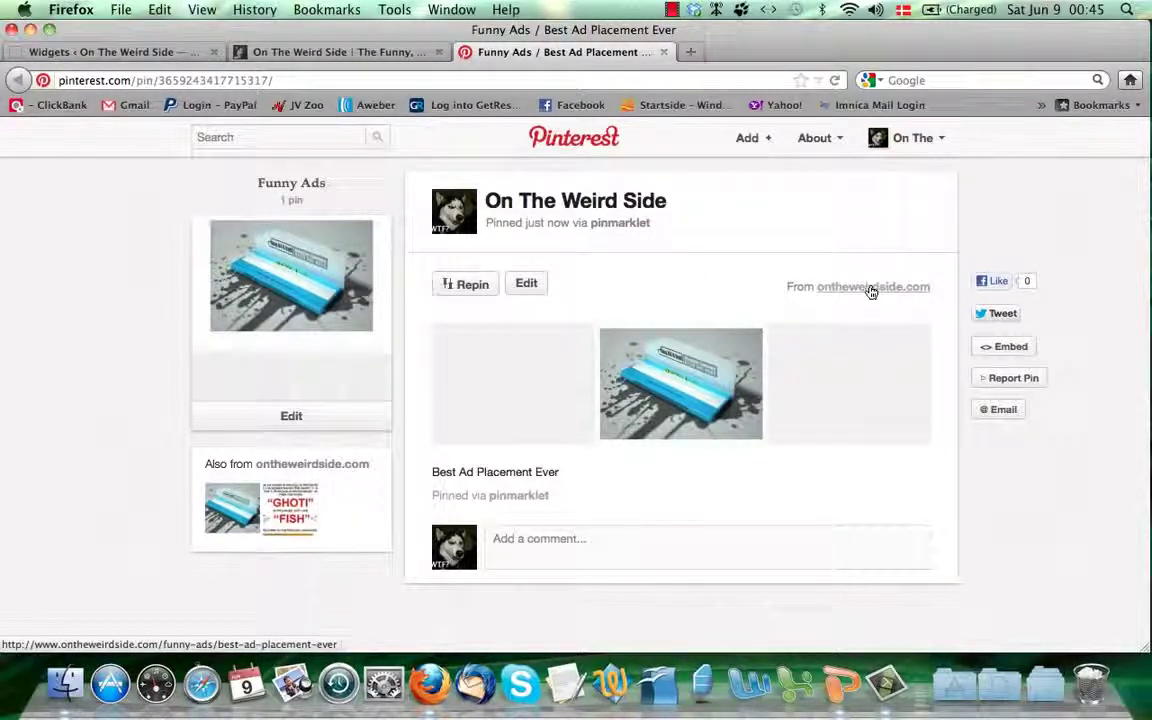
{"action": "left_click", "coordinate": [664, 52]}
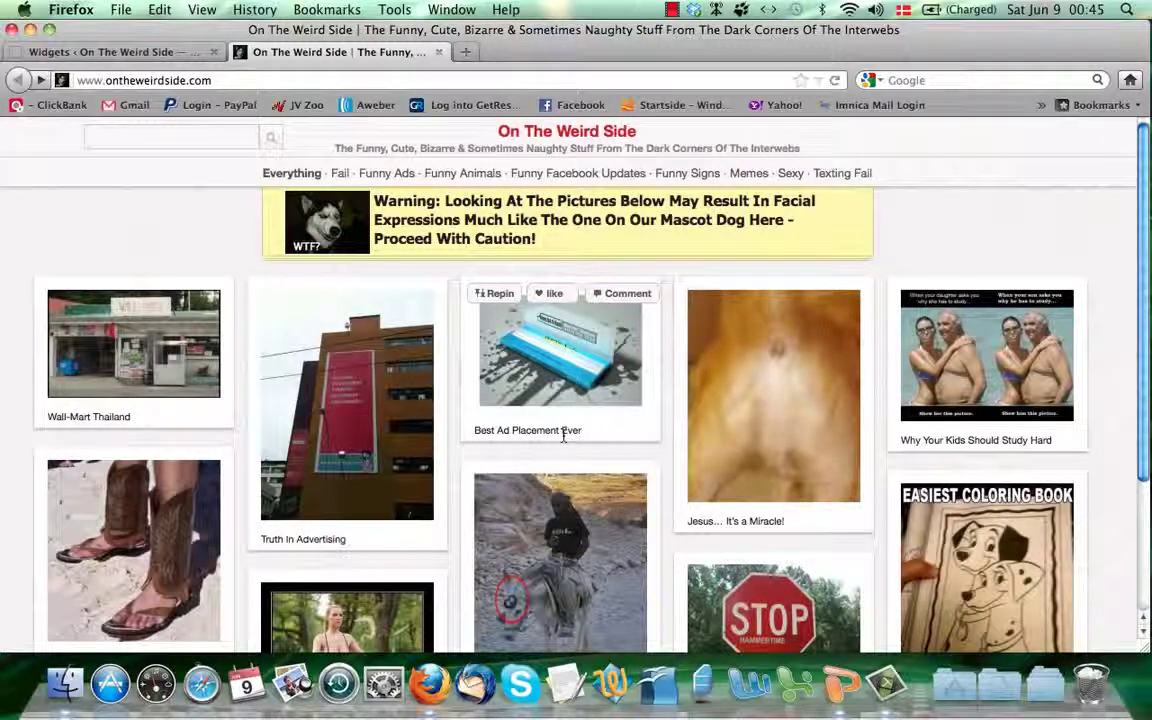
- Open Facebook in a separate page and view the liked Best Ad Placement Ever link on the account's own profile
{"action": "left_click", "coordinate": [470, 53]}
{"action": "left_click", "coordinate": [565, 105]}
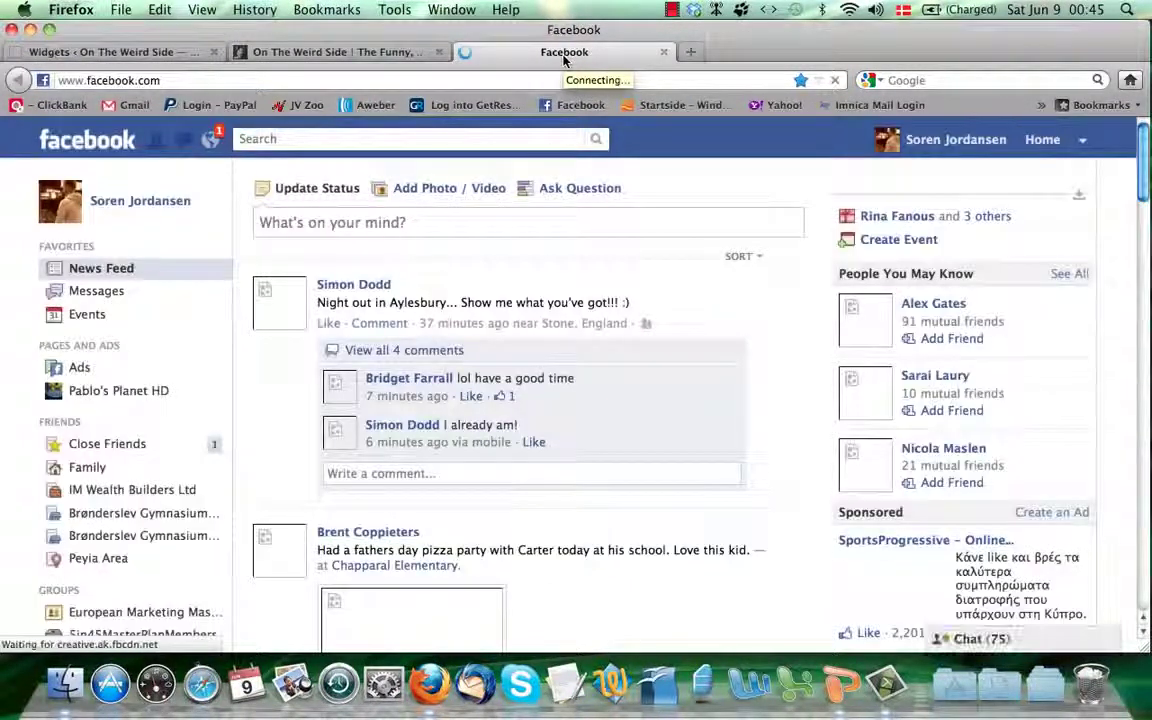
{"action": "left_click", "coordinate": [963, 142]}
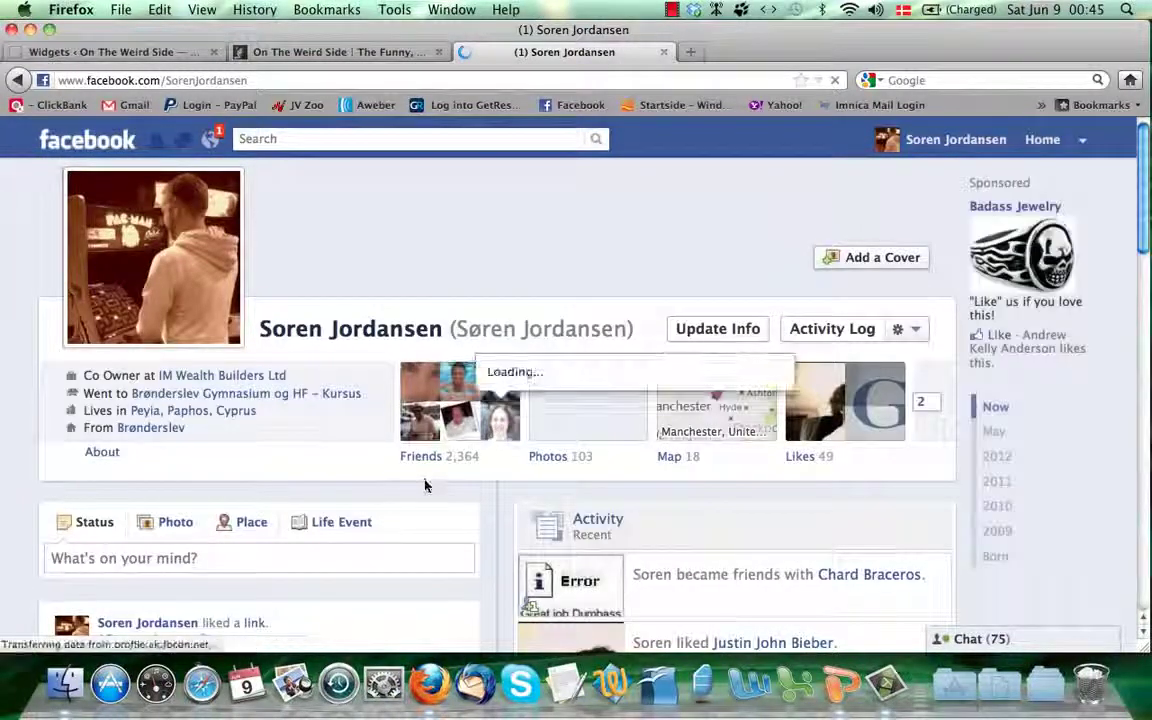
{"action": "scroll", "coordinate": [420, 495], "scroll_direction": "down", "scroll_amount": 4}
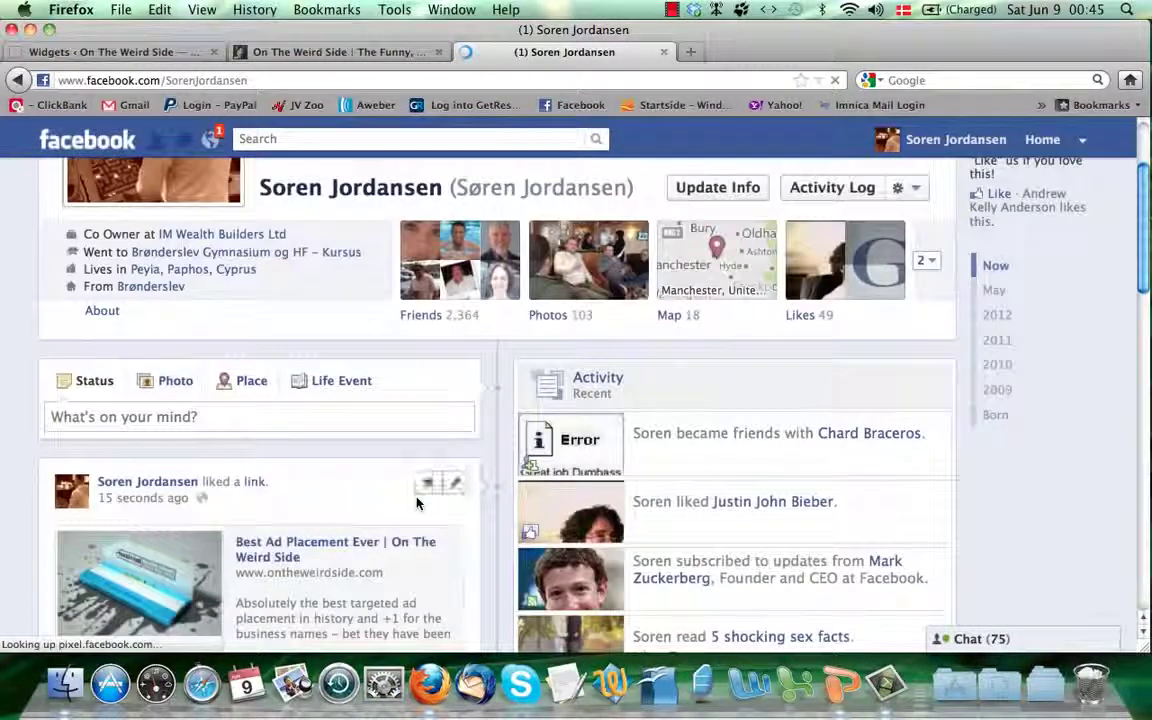
{"action": "scroll", "coordinate": [418, 502], "scroll_direction": "down", "scroll_amount": 4}
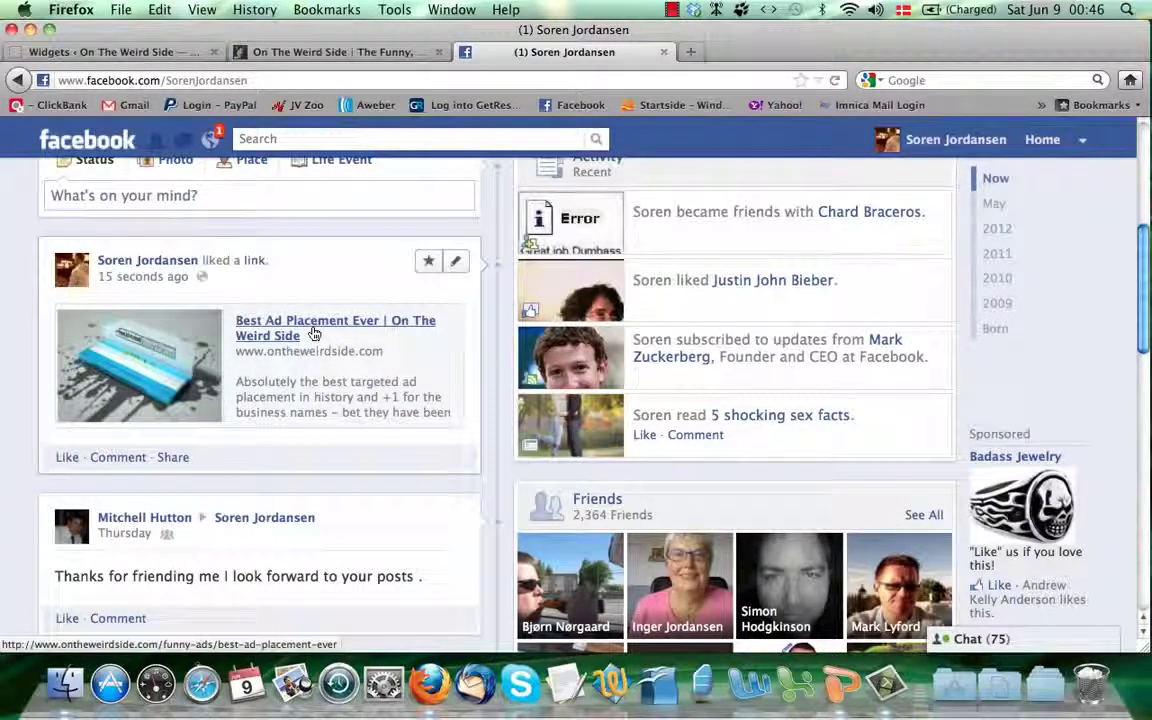
- Open the Best Ad Placement Ever post on the blog, compare it with its Facebook entry, and return to the front page
{"action": "left_click", "coordinate": [357, 58]}
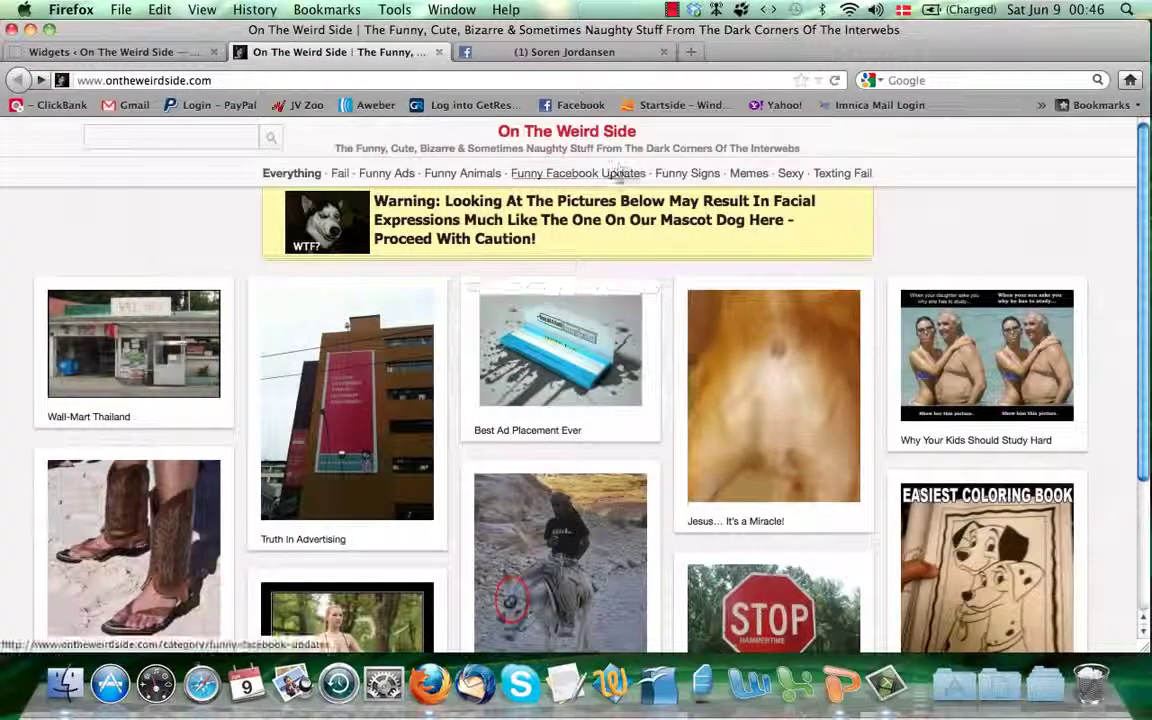
{"action": "left_click", "coordinate": [508, 341]}
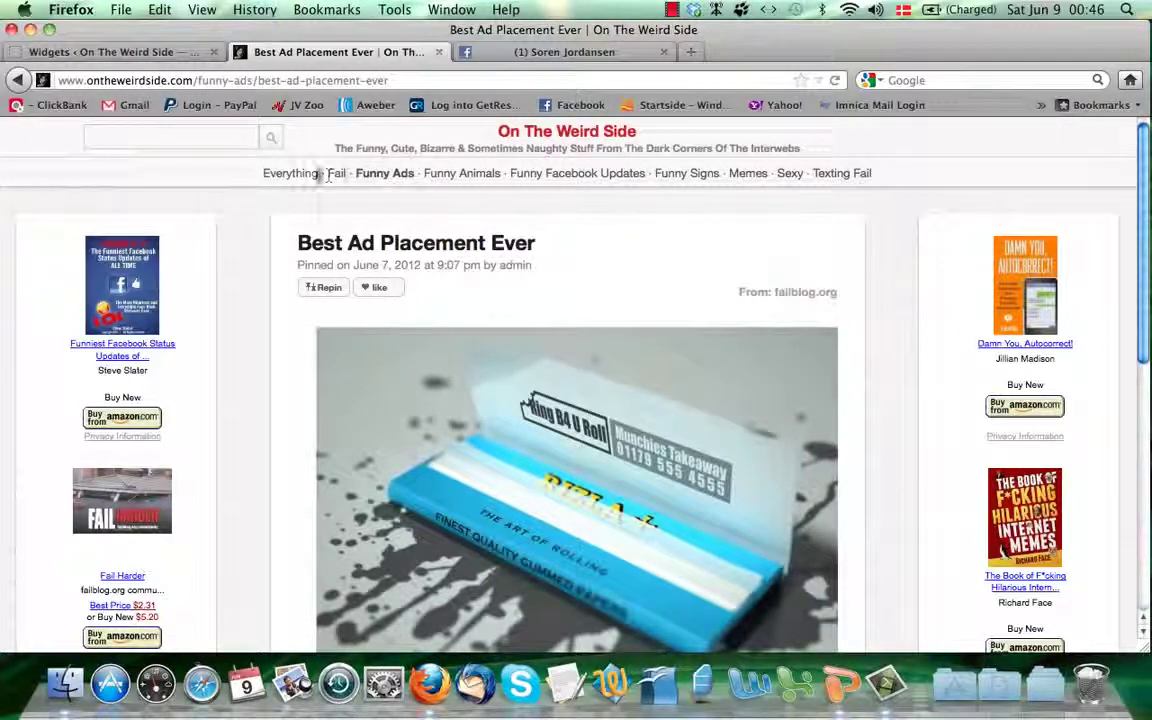
{"action": "left_click", "coordinate": [530, 55]}
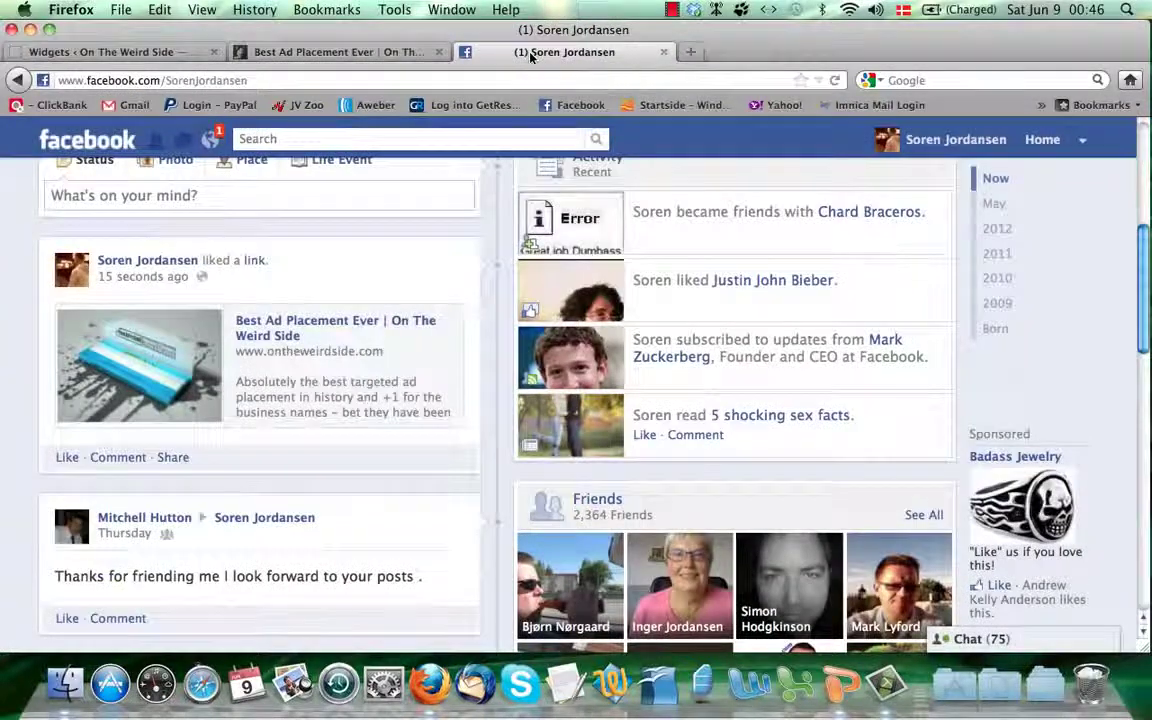
{"action": "left_click", "coordinate": [298, 53]}
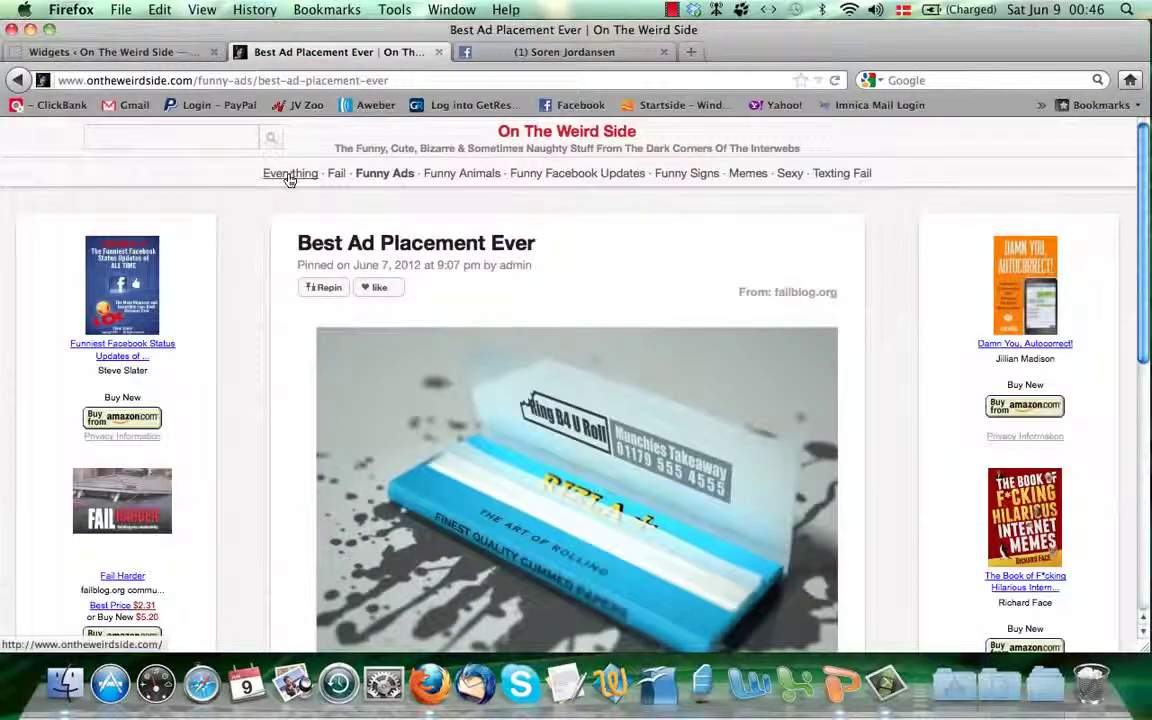
{"action": "left_click", "coordinate": [289, 176]}
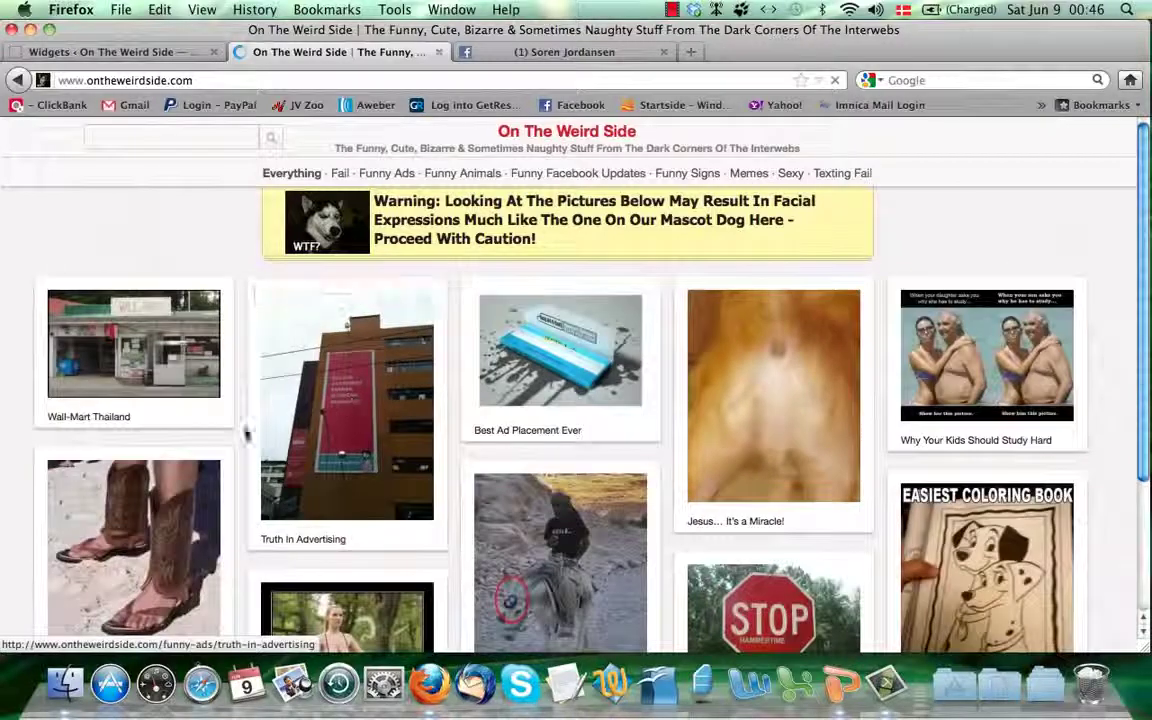
- Like the Wall-Mart Thailand post from the front page and reload the Facebook profile to view its entry
{"action": "mouse_move", "coordinate": [118, 297]}
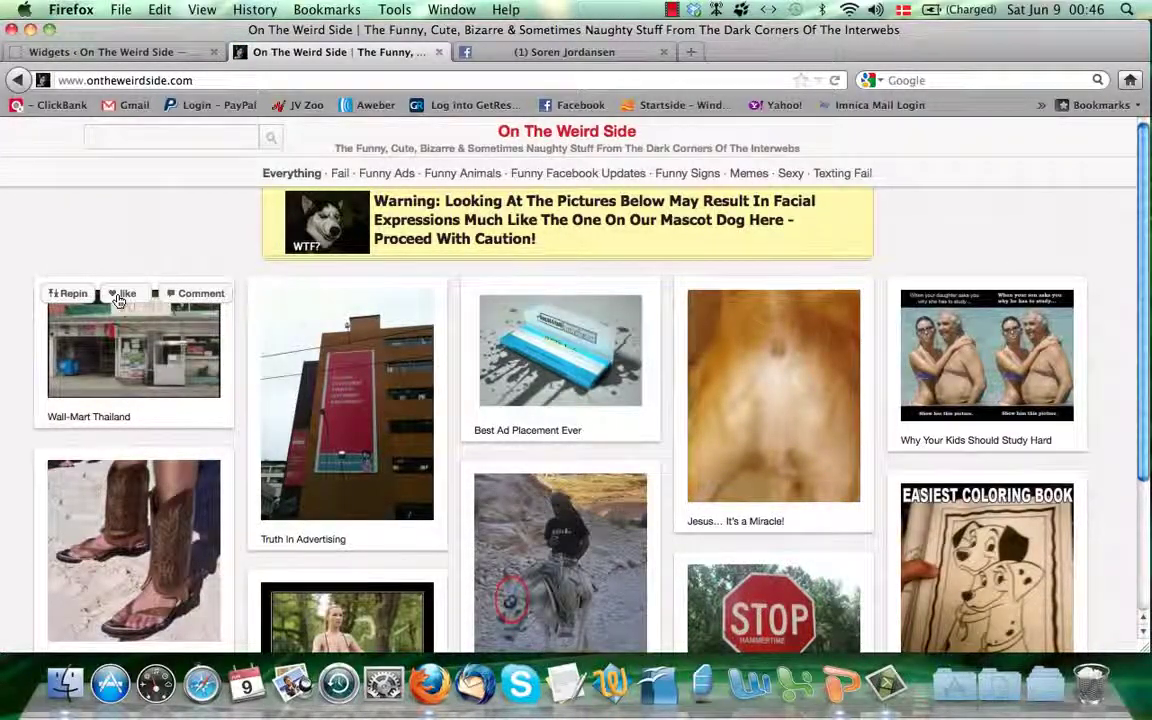
{"action": "left_click", "coordinate": [590, 51]}
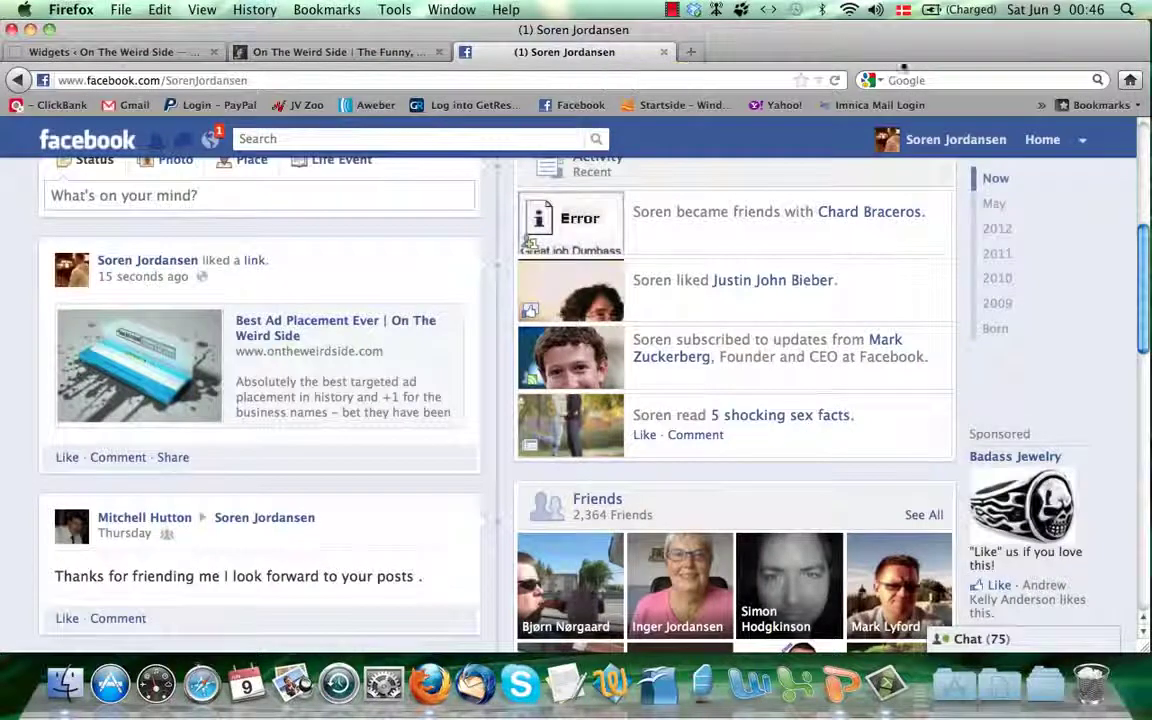
{"action": "left_click", "coordinate": [834, 80]}
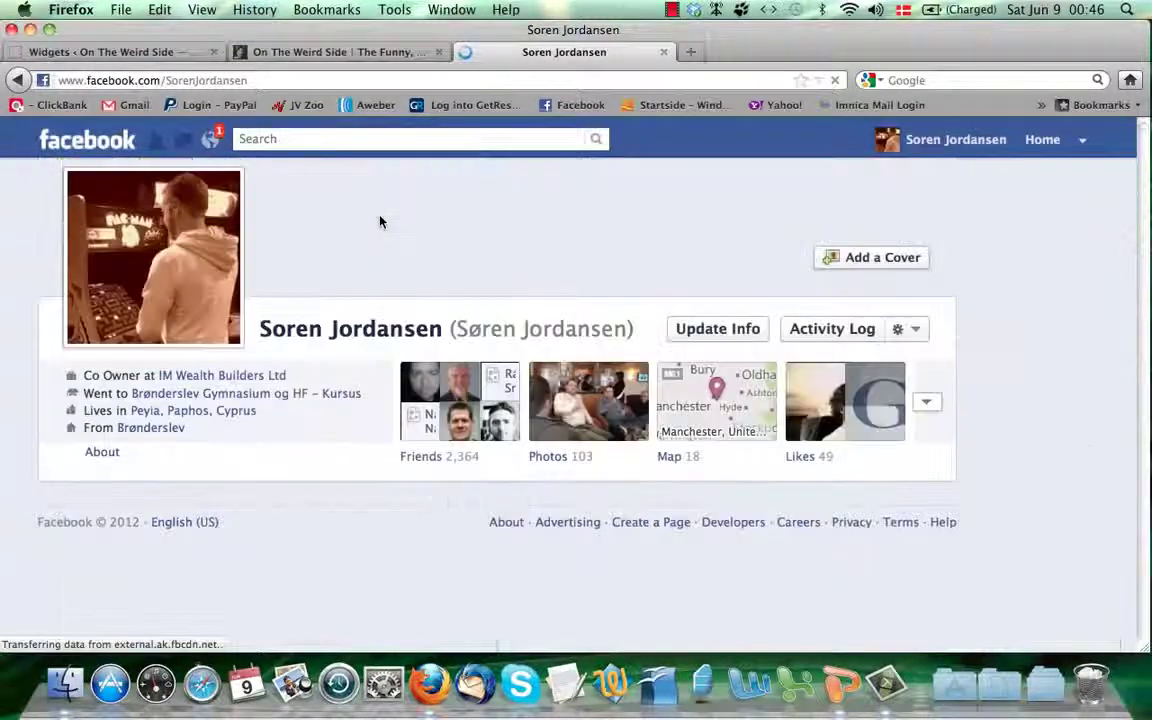
{"action": "scroll", "coordinate": [378, 250], "scroll_direction": "down", "scroll_amount": 5}
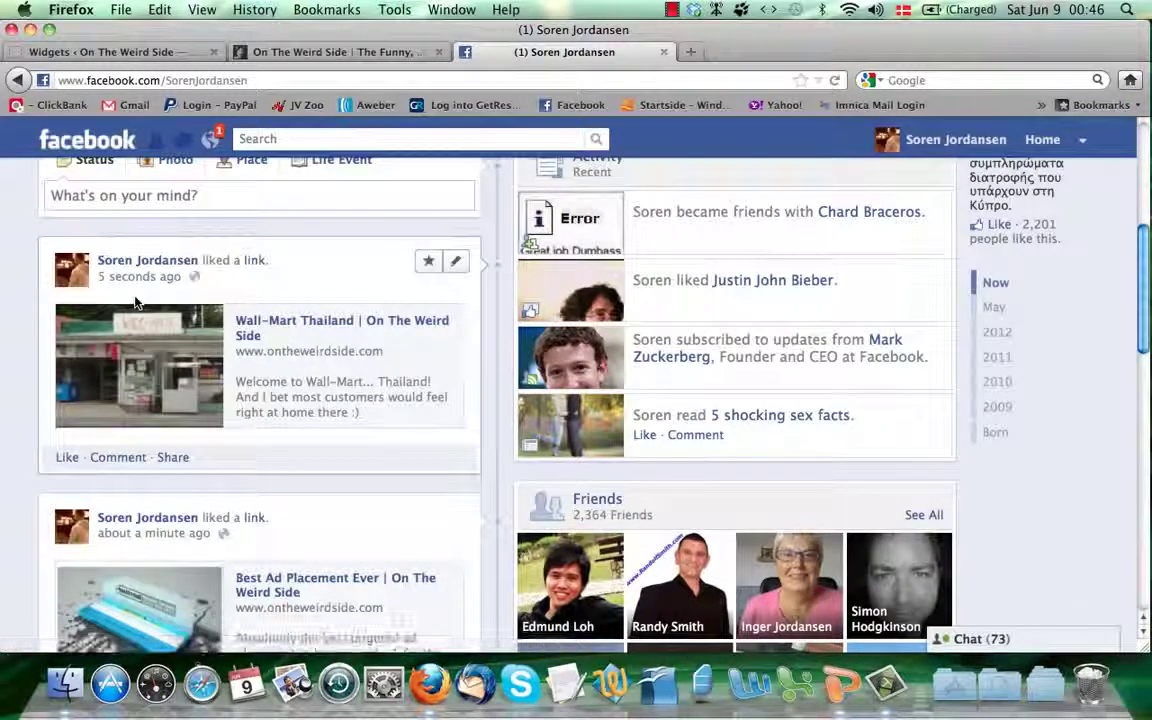
- Look over the blog's front-page posts and their repin, like and comment buttons, and close the Facebook profile page
{"action": "left_click", "coordinate": [305, 52]}
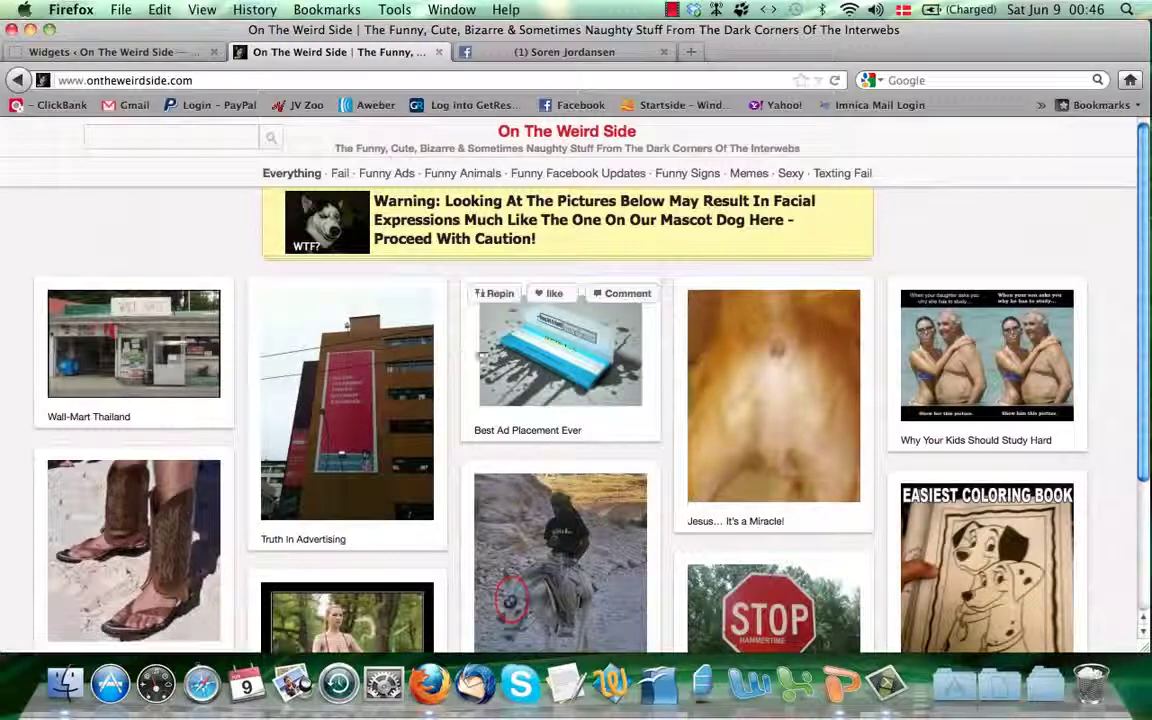
{"action": "scroll", "coordinate": [264, 358], "scroll_direction": "down", "scroll_amount": 2}
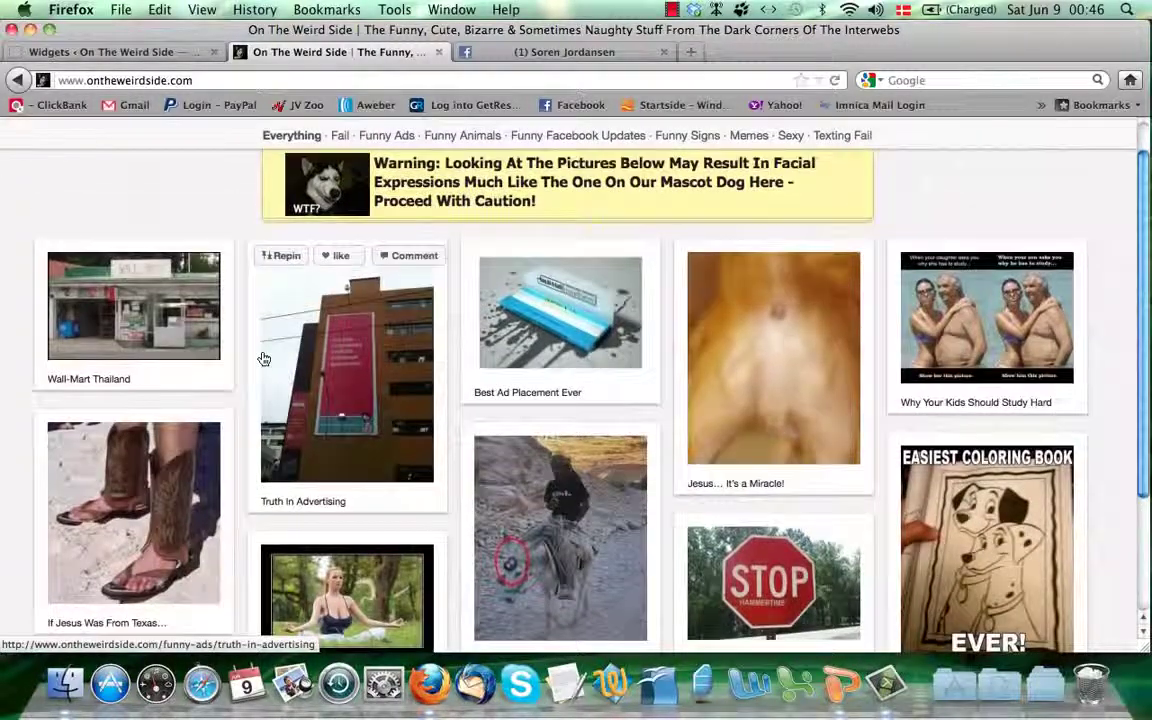
{"action": "left_click", "coordinate": [264, 358]}
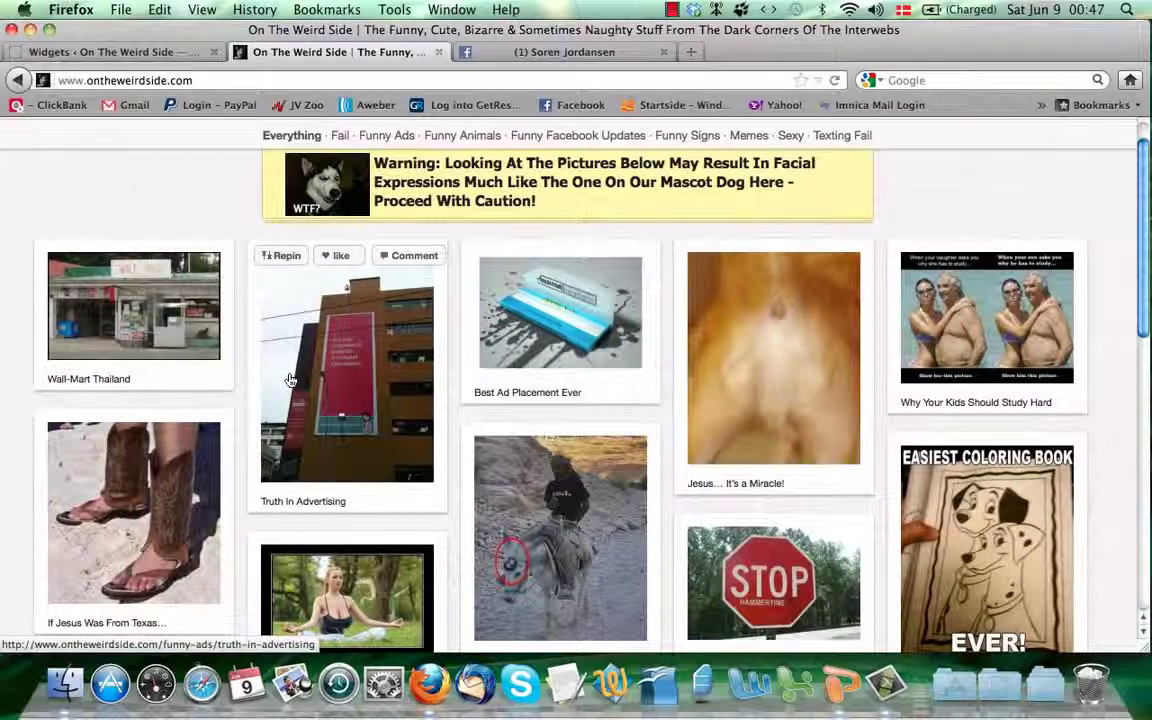
{"action": "left_click", "coordinate": [360, 408]}
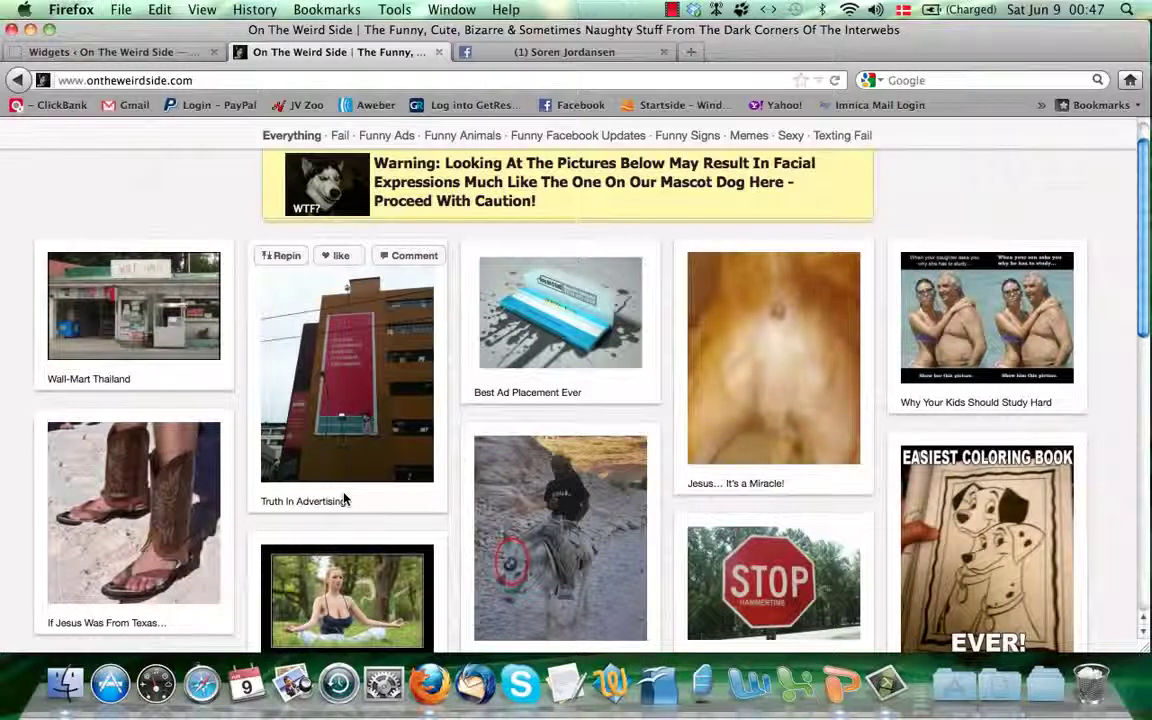
{"action": "scroll", "coordinate": [344, 499], "scroll_direction": "up", "scroll_amount": 2}
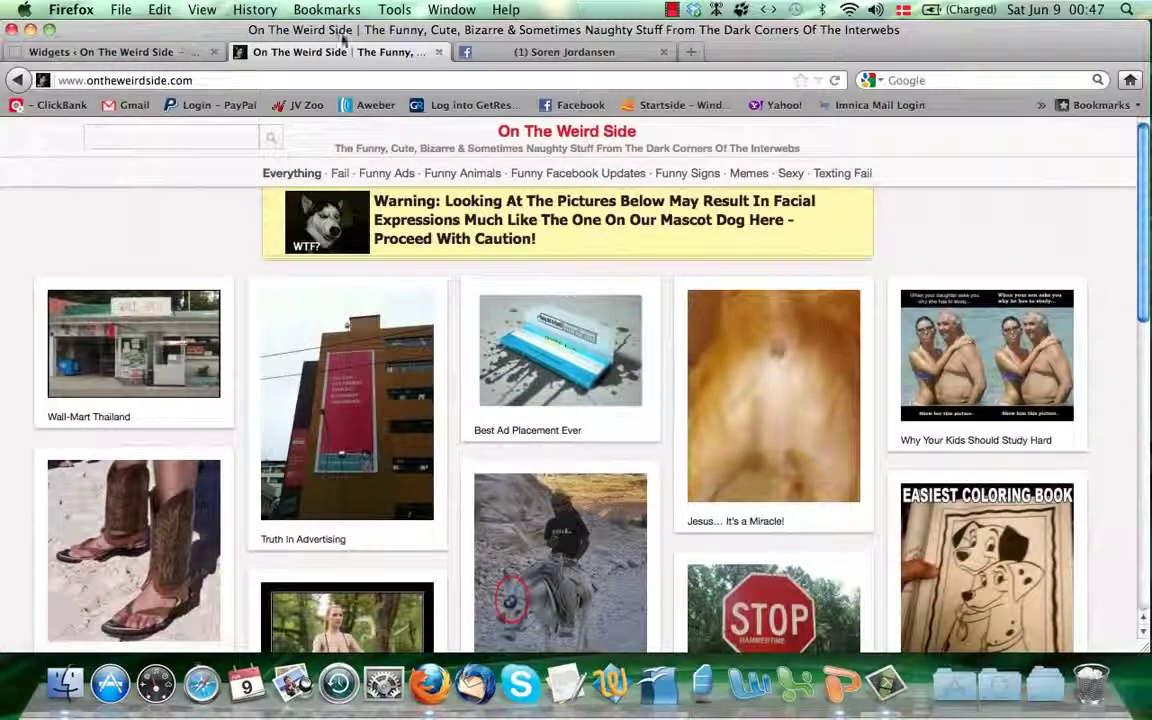
{"action": "mouse_move", "coordinate": [291, 286]}
{"action": "scroll", "coordinate": [293, 287], "scroll_direction": "down", "scroll_amount": 2}
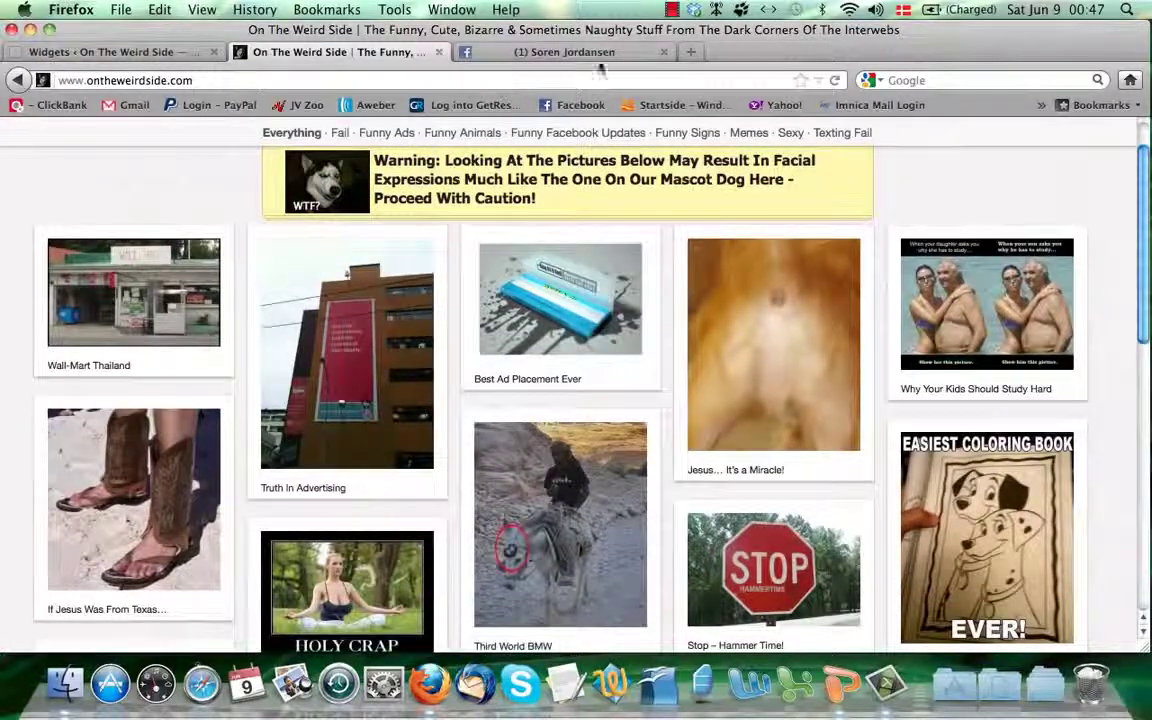
{"action": "left_click", "coordinate": [661, 52]}
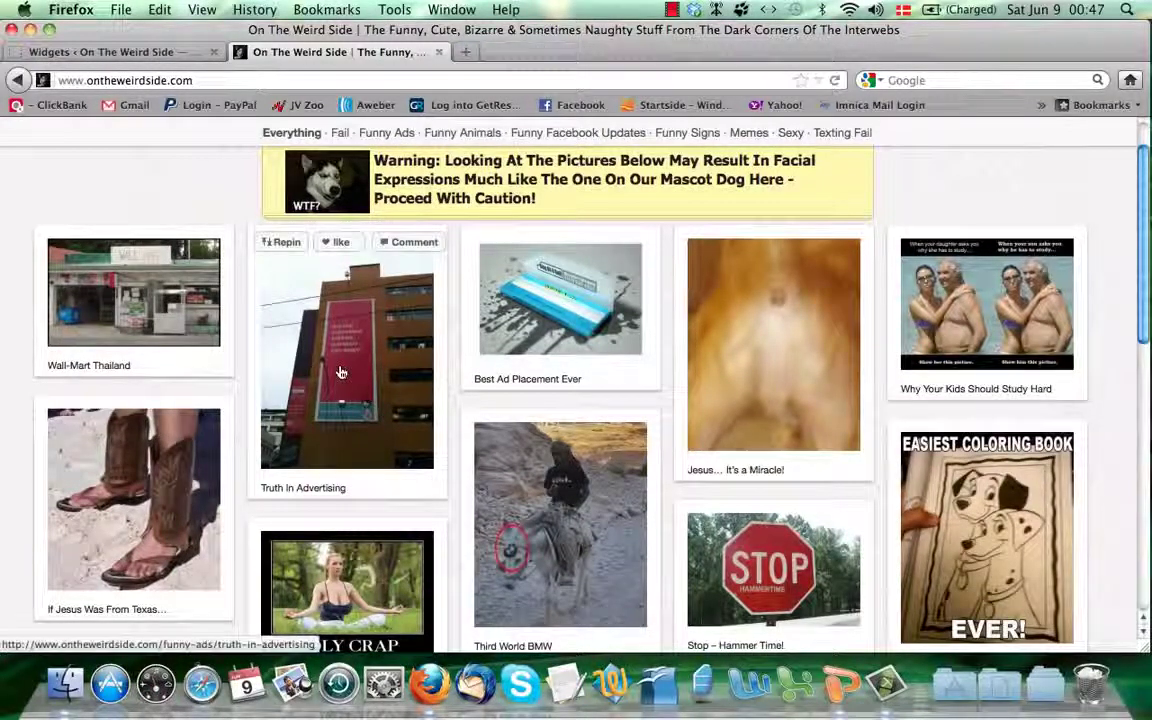
{"action": "scroll", "coordinate": [340, 372], "scroll_direction": "up", "scroll_amount": 1}
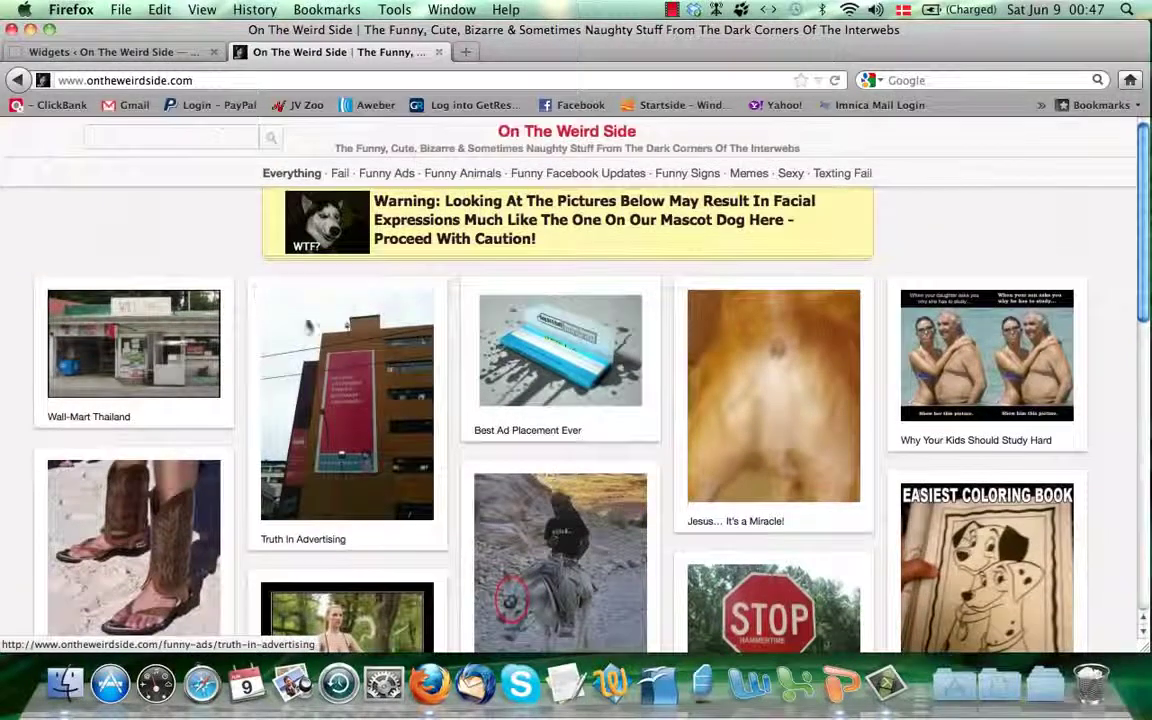
{"action": "scroll", "coordinate": [190, 216], "scroll_direction": "down", "scroll_amount": 3}
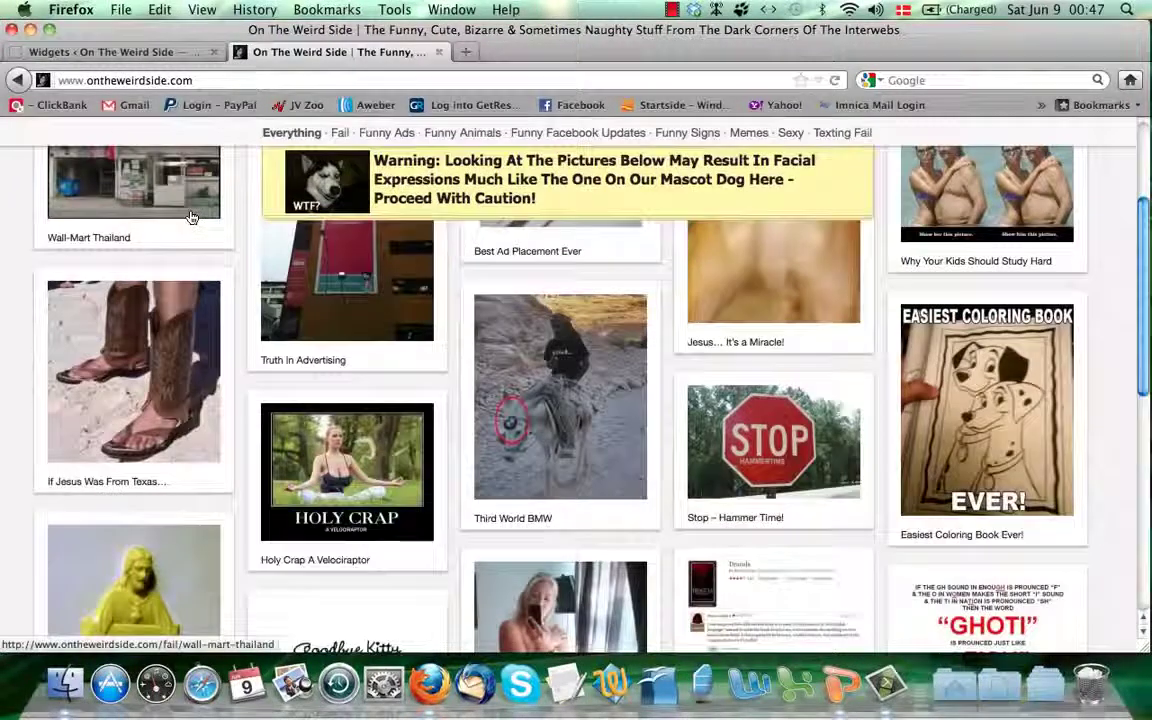
{"action": "scroll", "coordinate": [190, 216], "scroll_direction": "up", "scroll_amount": 3}
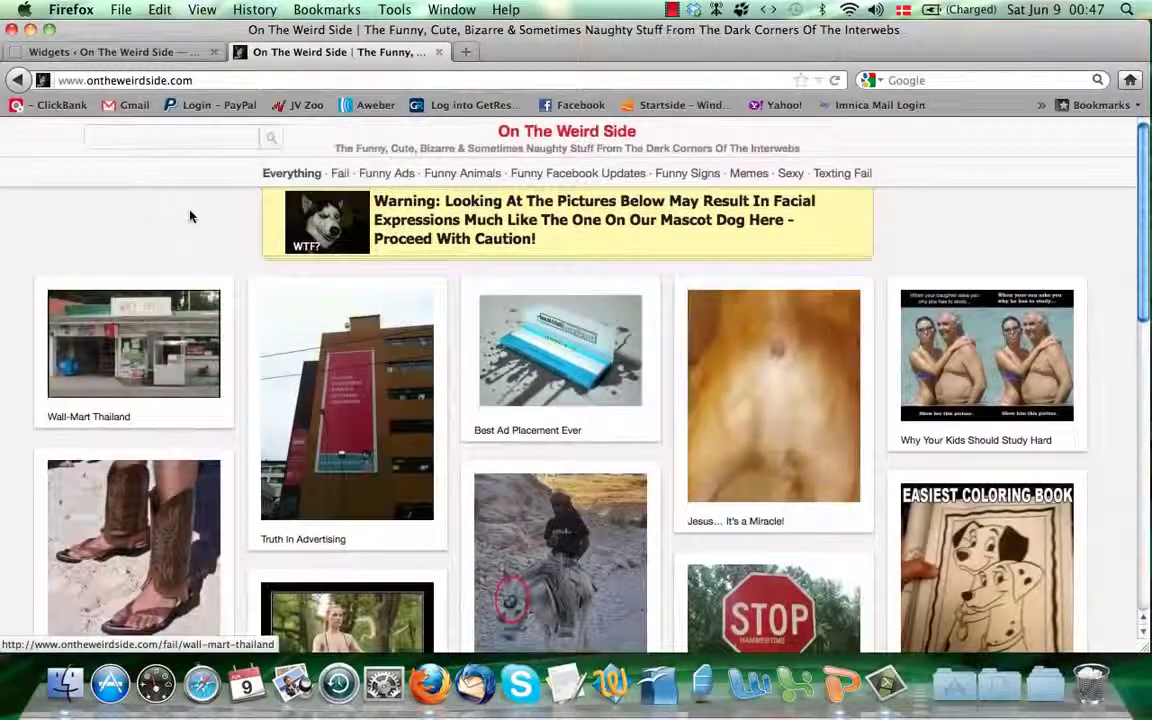
- Open the Covert PinPress Theme Options in the WordPress admin and view the Home Page section's social button settings
{"action": "left_click", "coordinate": [158, 53]}
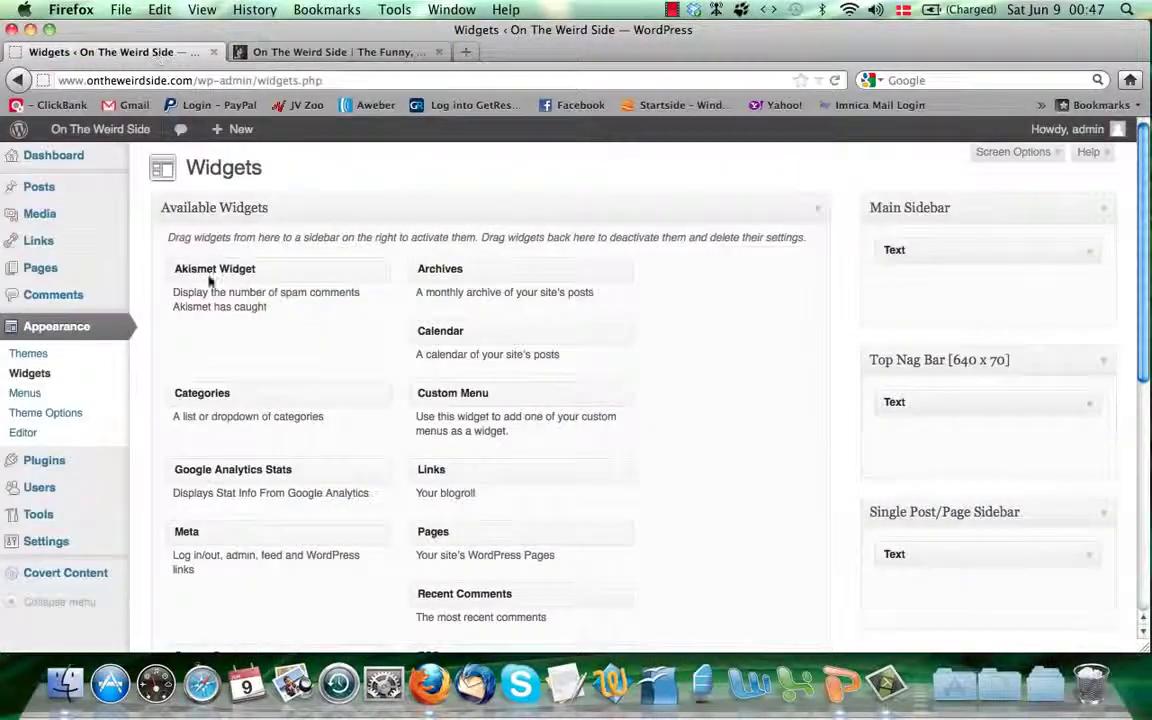
{"action": "scroll", "coordinate": [137, 391], "scroll_direction": "down", "scroll_amount": 1}
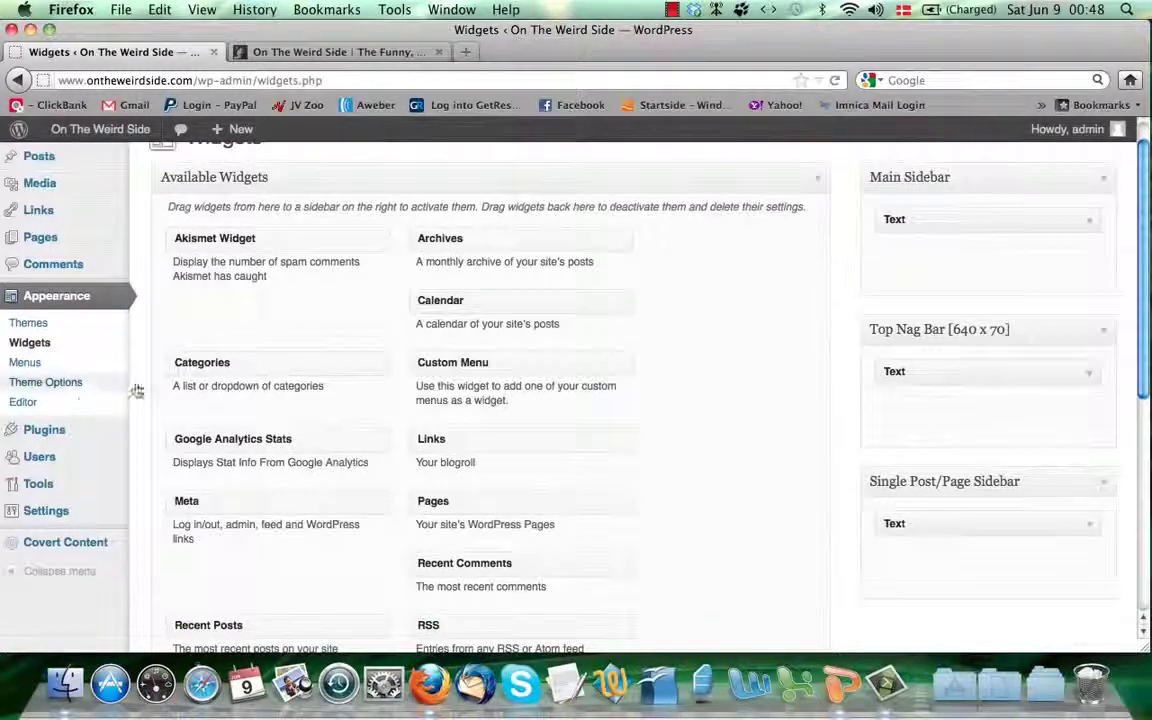
{"action": "left_click", "coordinate": [86, 392]}
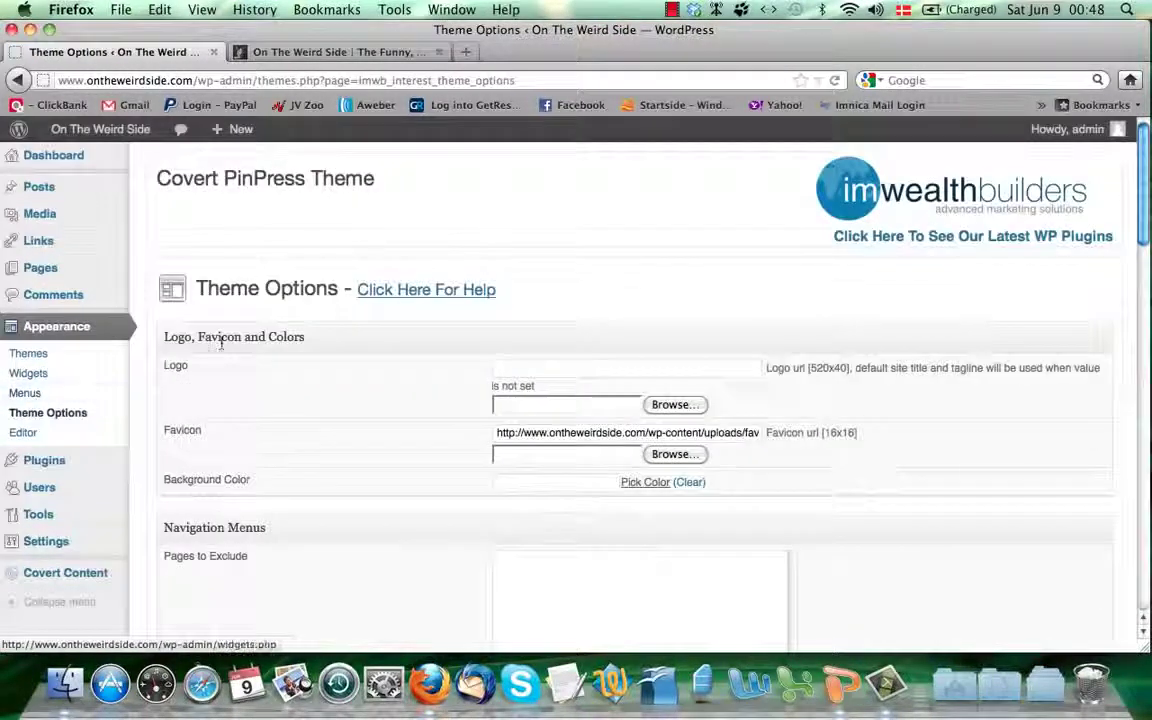
{"action": "scroll", "coordinate": [221, 342], "scroll_direction": "down", "scroll_amount": 3}
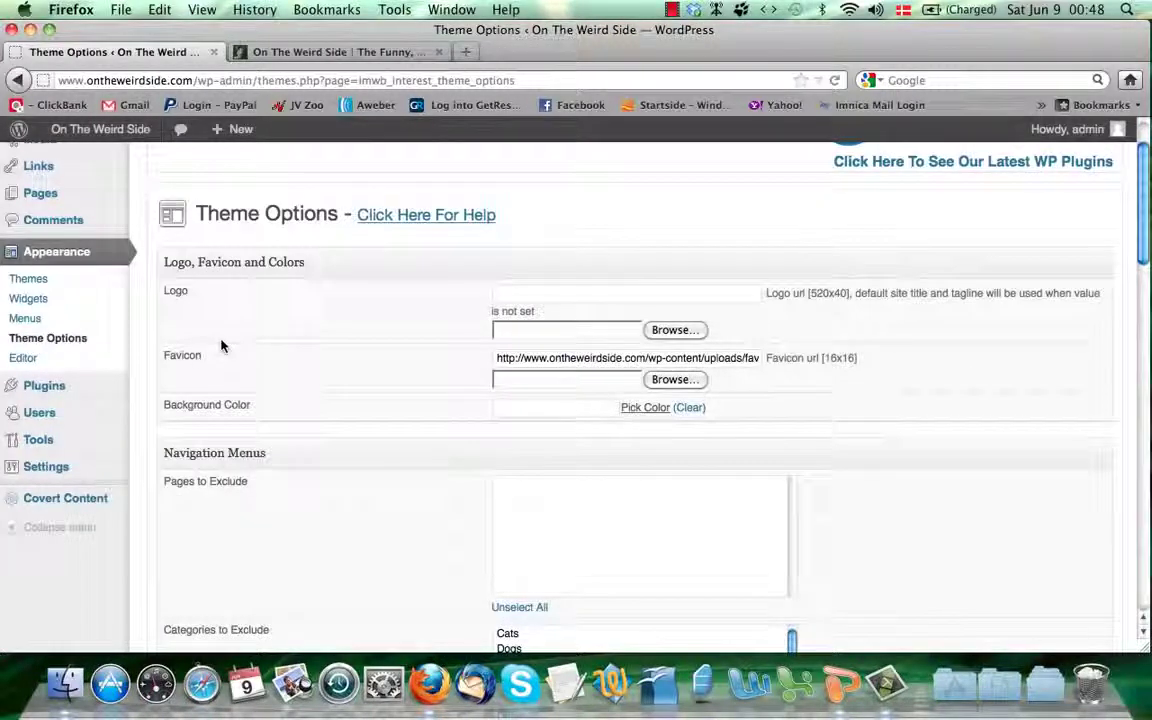
{"action": "scroll", "coordinate": [221, 345], "scroll_direction": "down", "scroll_amount": 2}
{"action": "scroll", "coordinate": [221, 342], "scroll_direction": "down", "scroll_amount": 20}
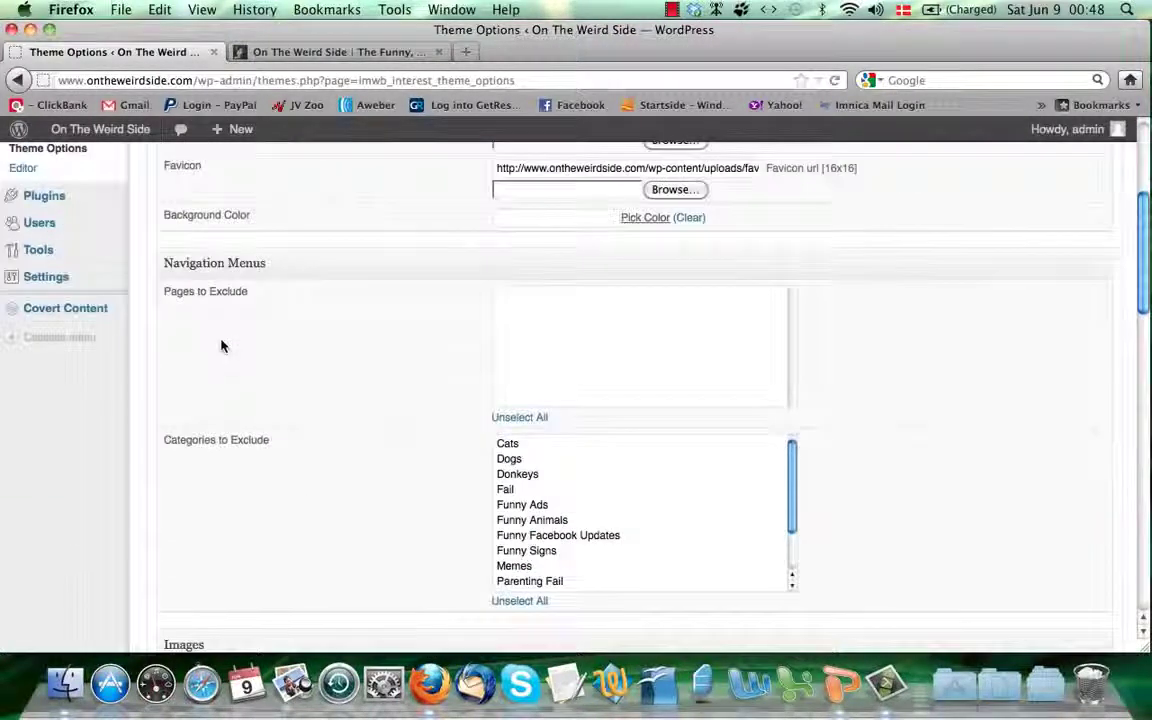
{"action": "scroll", "coordinate": [221, 345], "scroll_direction": "down", "scroll_amount": 18}
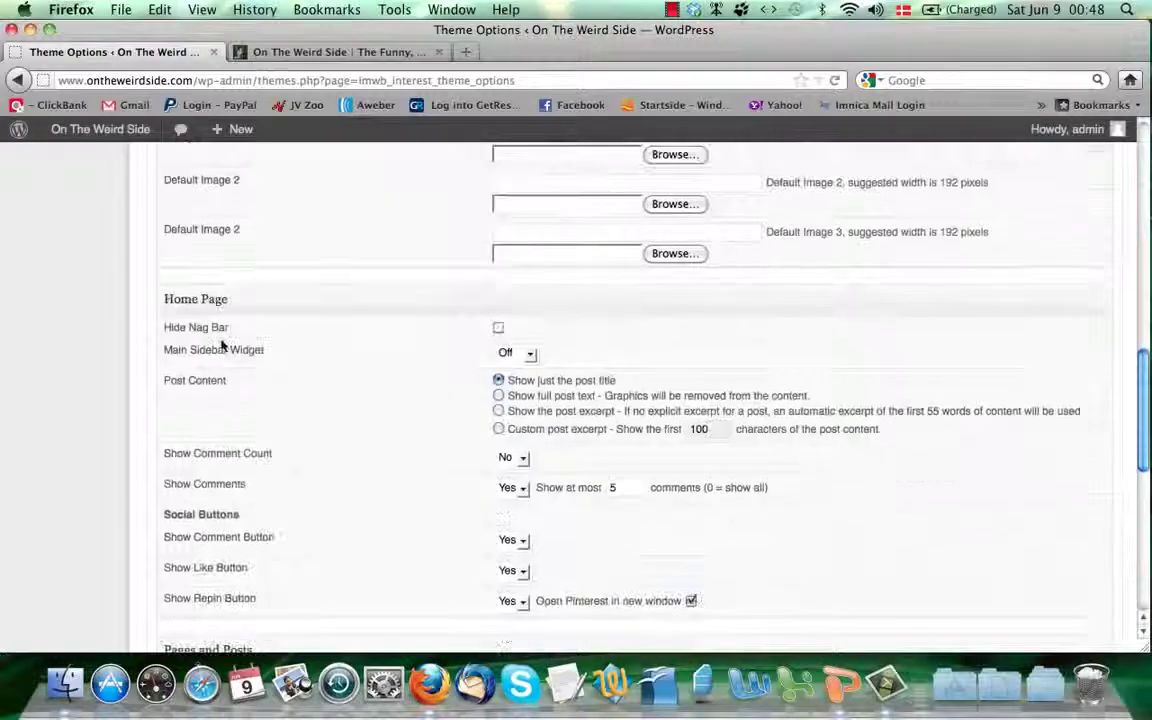
- Review the theme options from the logo and color settings to the navigation menu exclusions, and return to the blog's front page
{"action": "scroll", "coordinate": [221, 345], "scroll_direction": "up", "scroll_amount": 20}
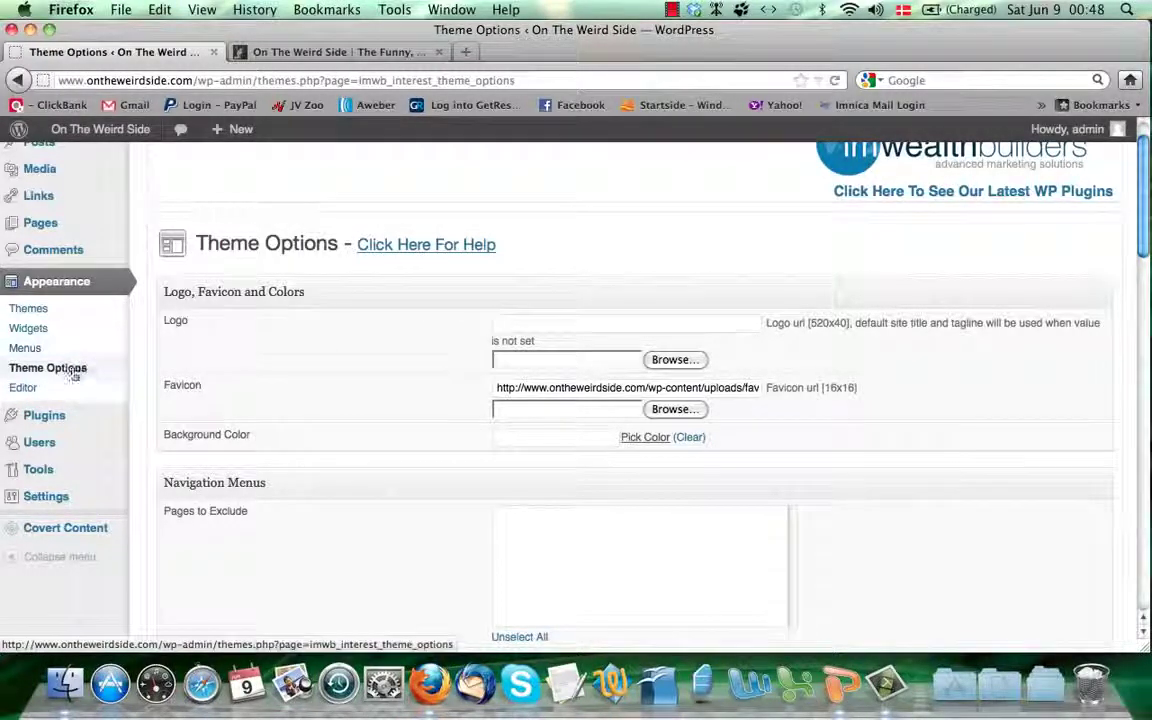
{"action": "scroll", "coordinate": [244, 300], "scroll_direction": "up", "scroll_amount": 2}
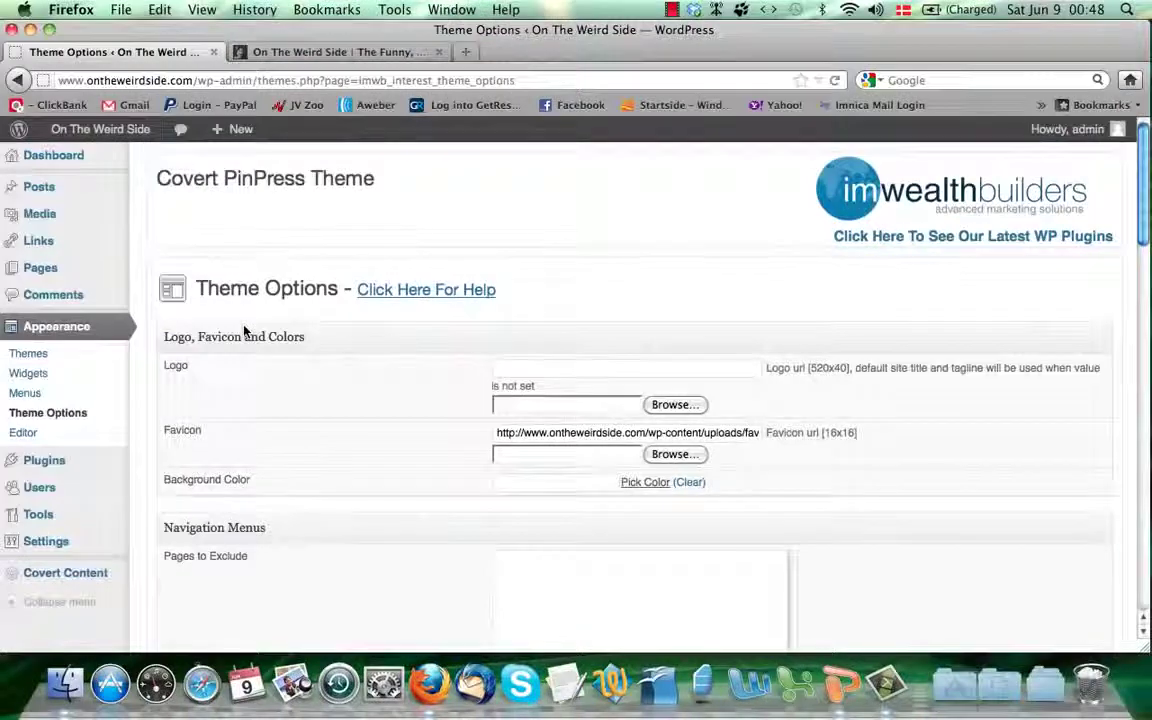
{"action": "scroll", "coordinate": [244, 329], "scroll_direction": "down", "scroll_amount": 3}
{"action": "scroll", "coordinate": [244, 330], "scroll_direction": "down", "scroll_amount": 3}
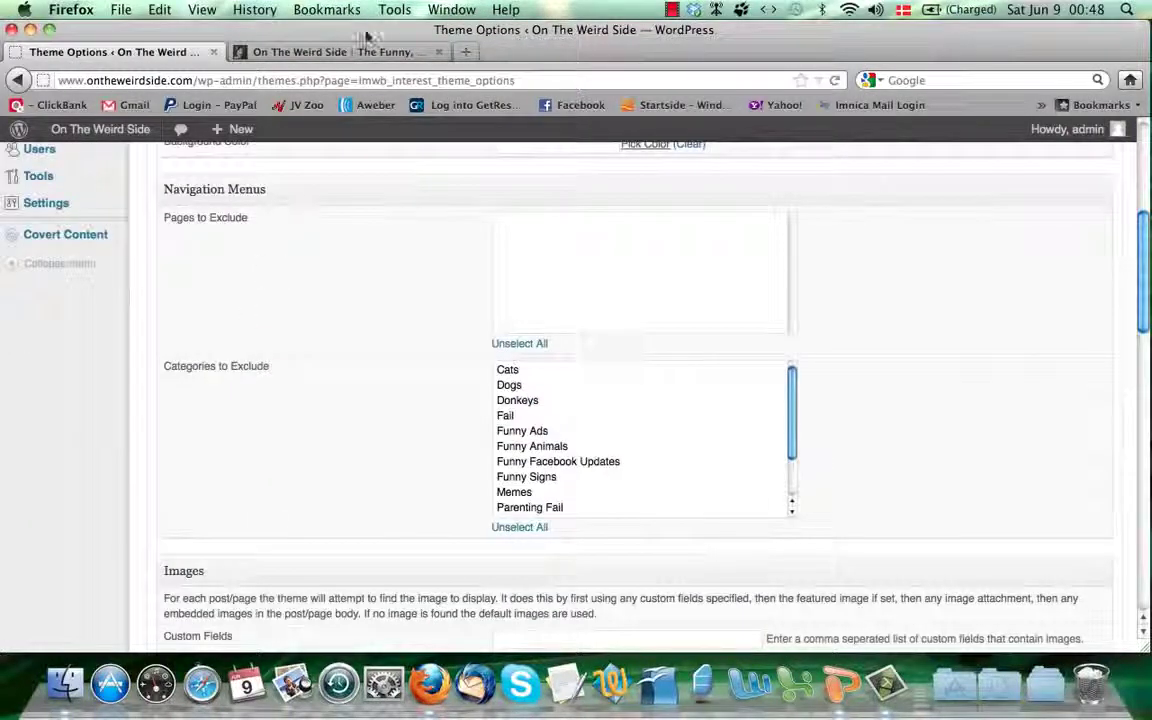
{"action": "left_click", "coordinate": [325, 51]}
{"action": "scroll", "coordinate": [322, 380], "scroll_direction": "down", "scroll_amount": 3}
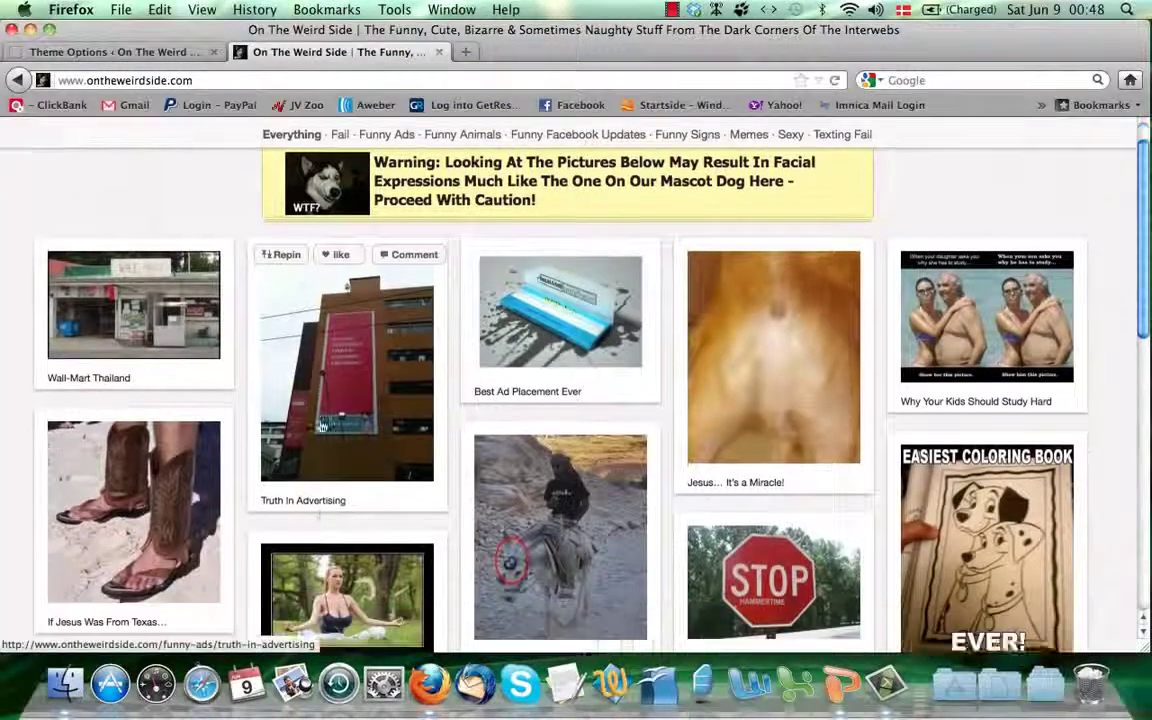
{"action": "scroll", "coordinate": [320, 425], "scroll_direction": "up", "scroll_amount": 2}
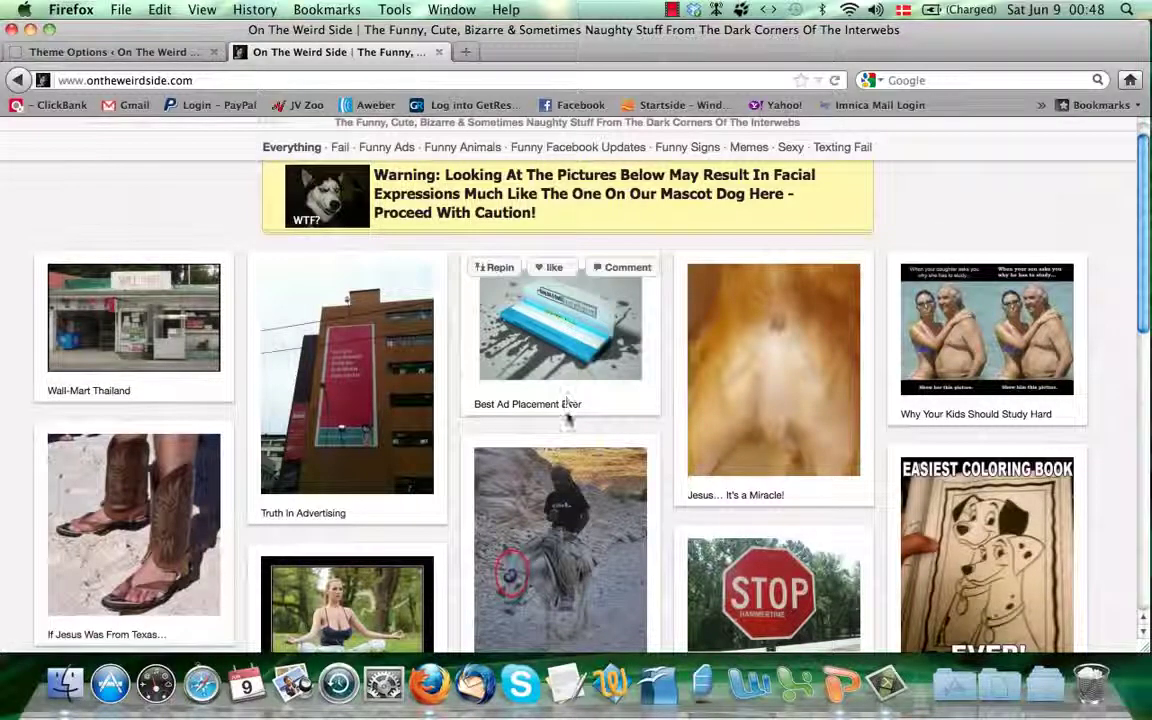
- Switch to PowerPoint, start the CGT_Sales_Video.pptx slide show from slide 9, and advance to the first bullet of "And It Works For Two Simple Reasons…"
{"action": "left_click", "coordinate": [848, 700]}
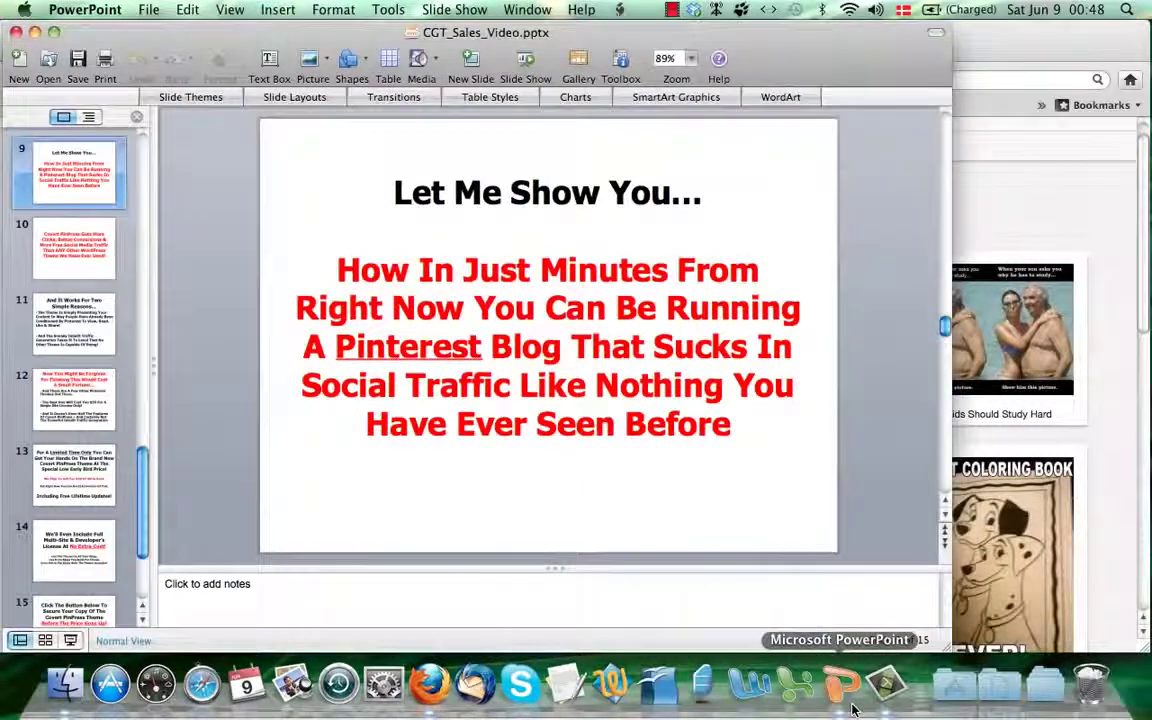
{"action": "left_click", "coordinate": [70, 640]}
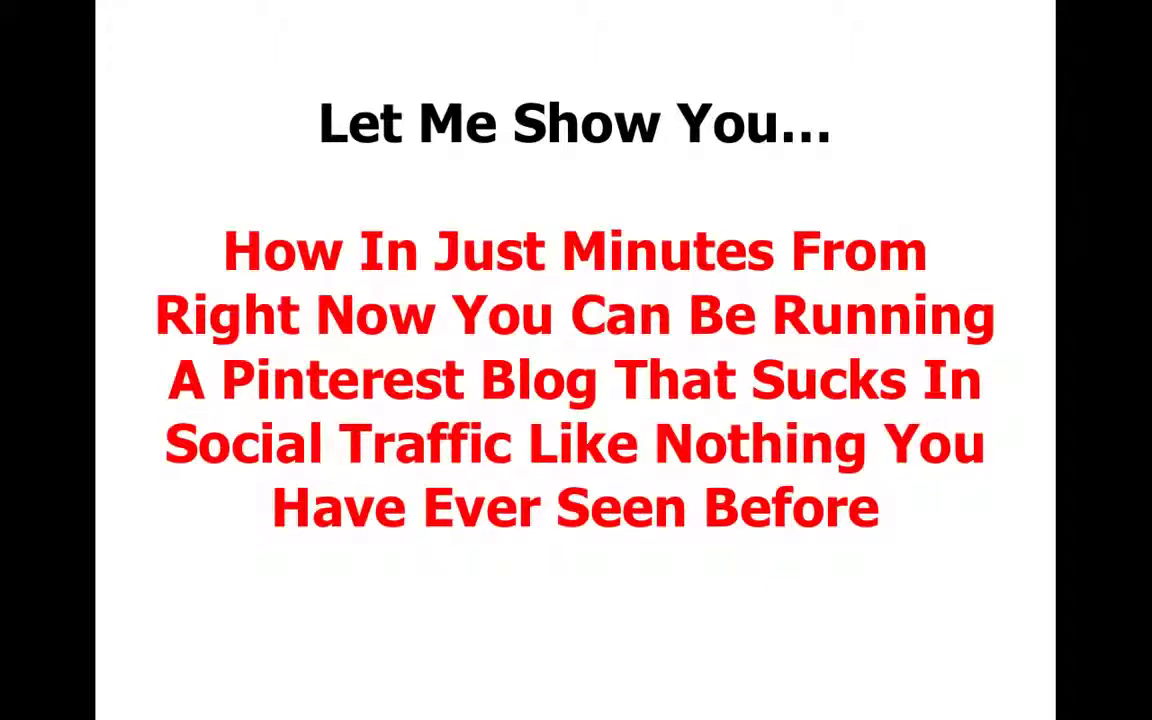
{"action": "key", "text": "Right"}
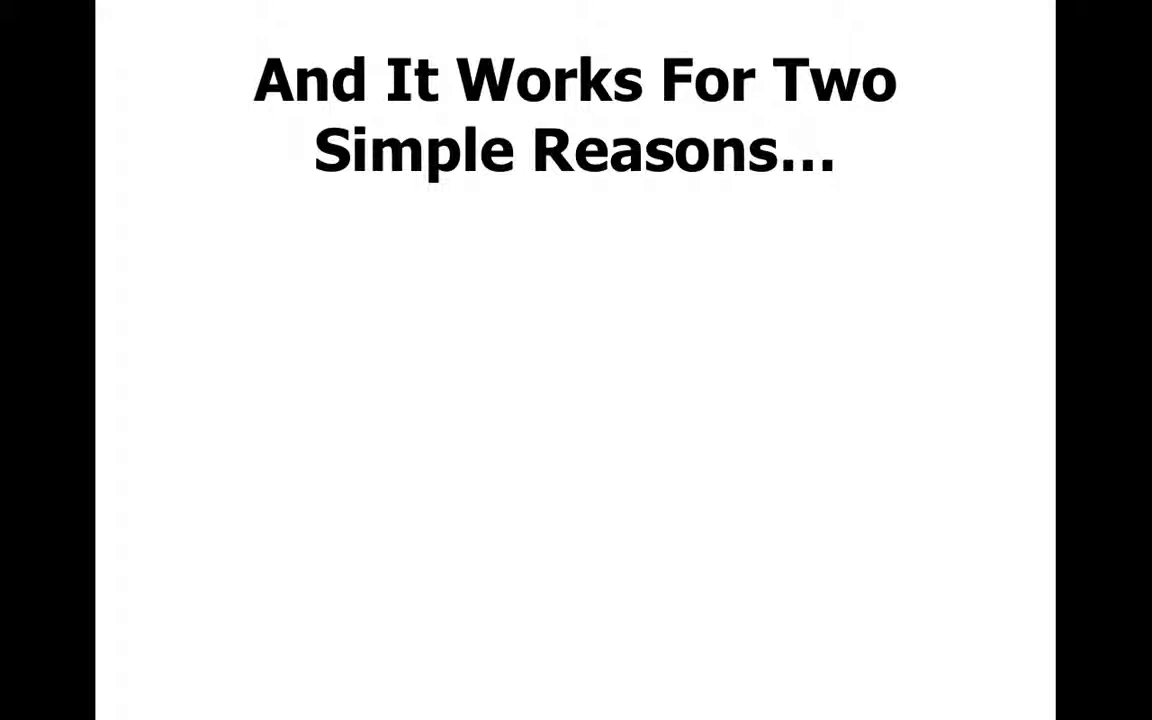
{"action": "key", "text": "Right"}
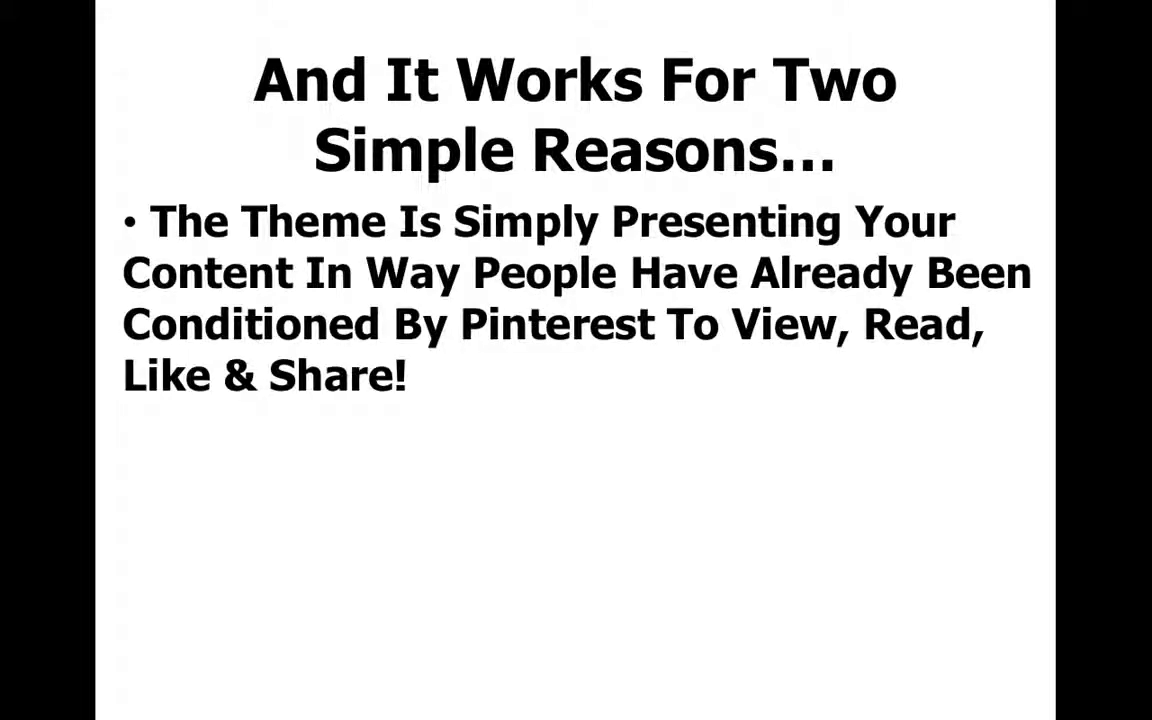